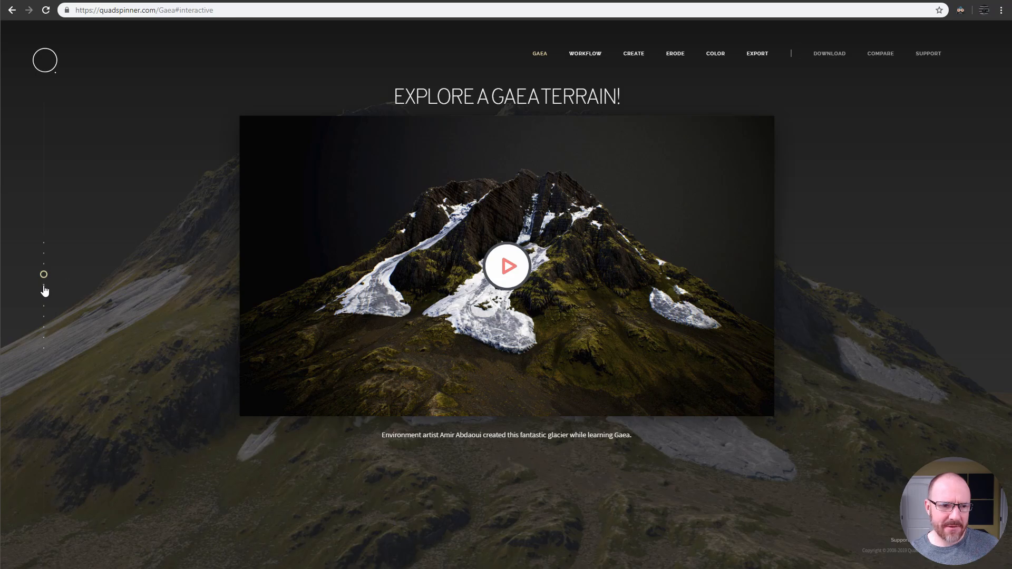
click(44, 286)
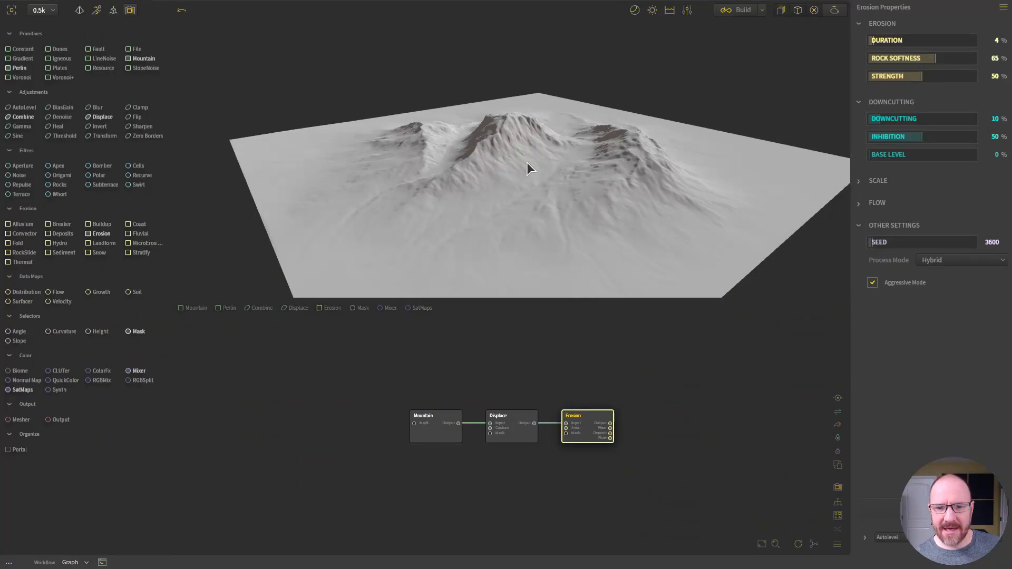
Examine the eroded mountain terrain in the 3D viewport from several angles and distances
drag(523, 153, 549, 179)
drag(513, 143, 476, 140)
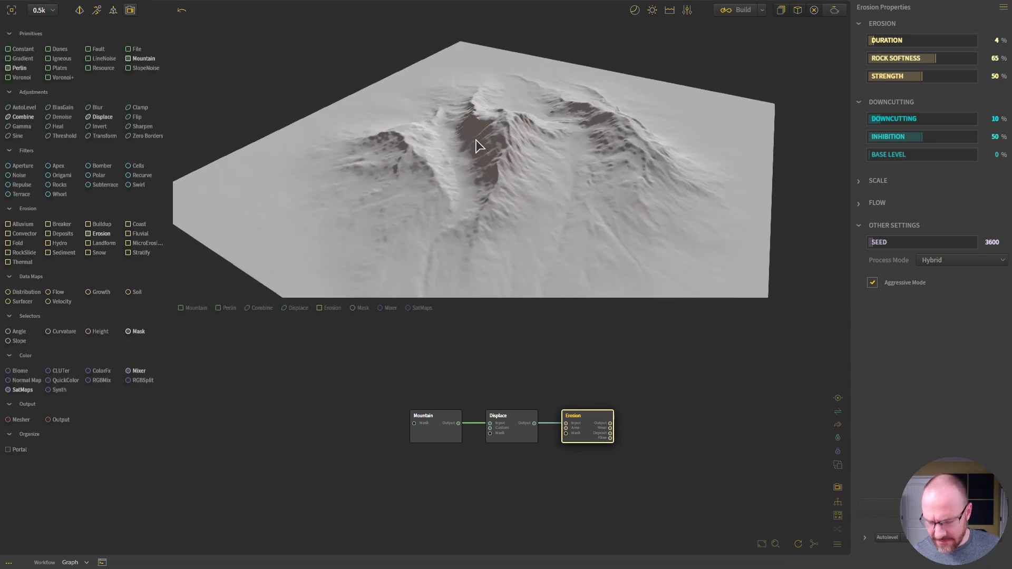
scroll(476, 140, down, 2)
scroll(476, 141, up, 4)
scroll(476, 140, down, 4)
scroll(476, 141, up, 4)
scroll(476, 140, down, 4)
scroll(476, 140, up, 4)
scroll(476, 140, down, 4)
scroll(476, 140, up, 4)
scroll(476, 140, down, 4)
scroll(472, 140, up, 3)
scroll(473, 140, up, 1)
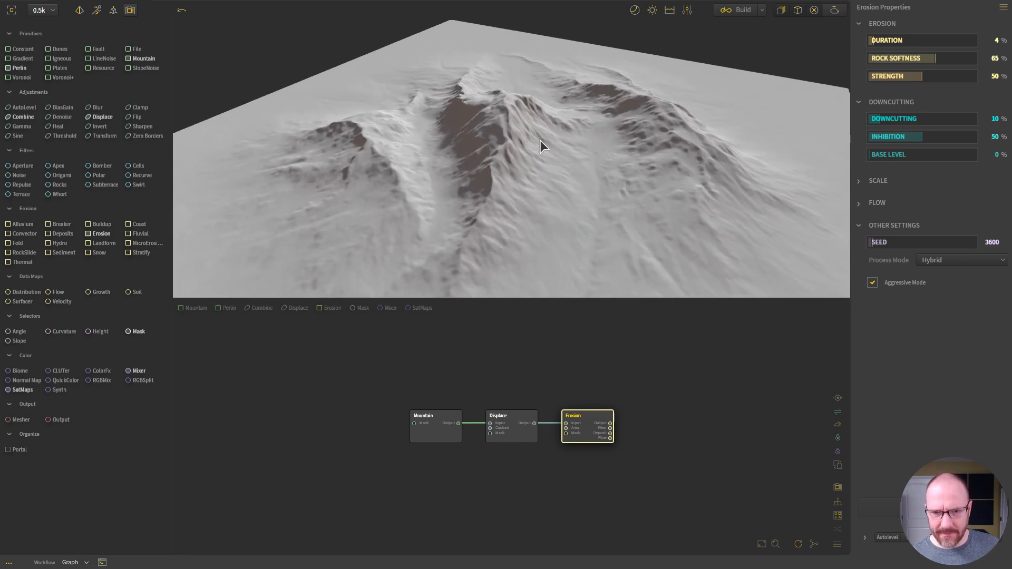
scroll(524, 153, down, 2)
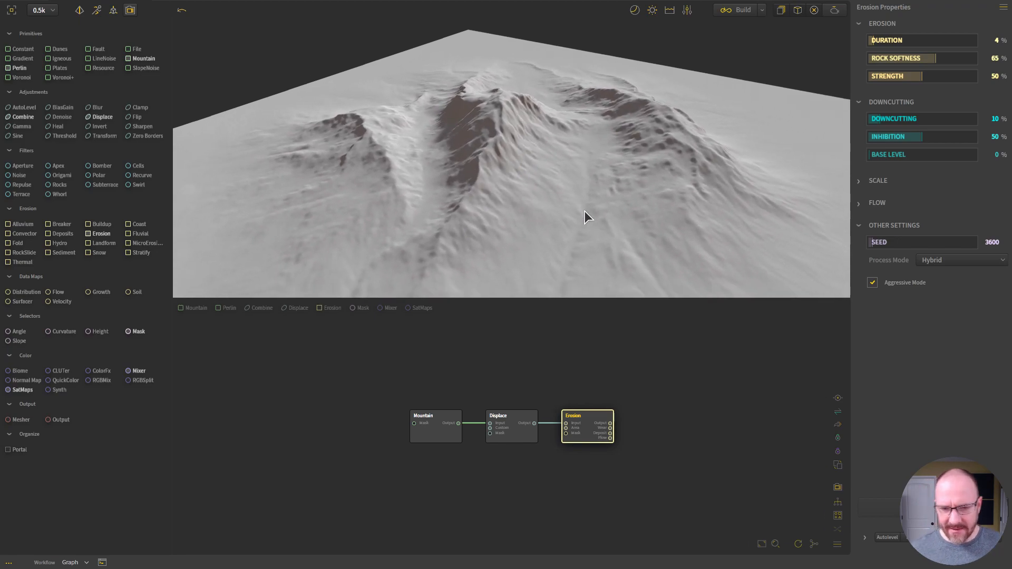
mouse_move(572, 174)
mouse_down()
mouse_move(672, 160)
mouse_move(517, 205)
mouse_move(850, 169)
mouse_move(635, 185)
mouse_move(526, 163)
mouse_move(585, 169)
mouse_up()
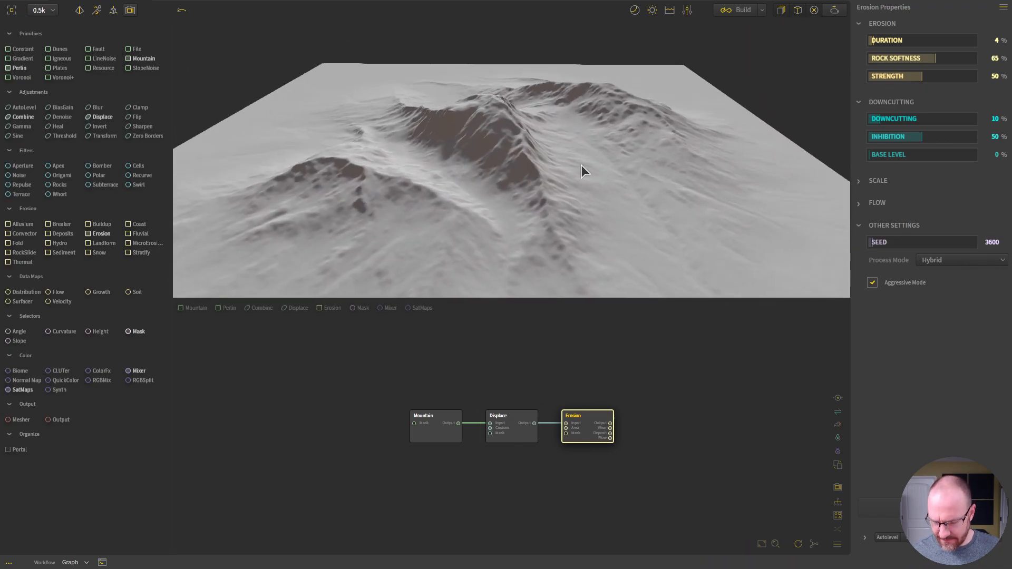
scroll(581, 168, down, 3)
drag(488, 136, 622, 169)
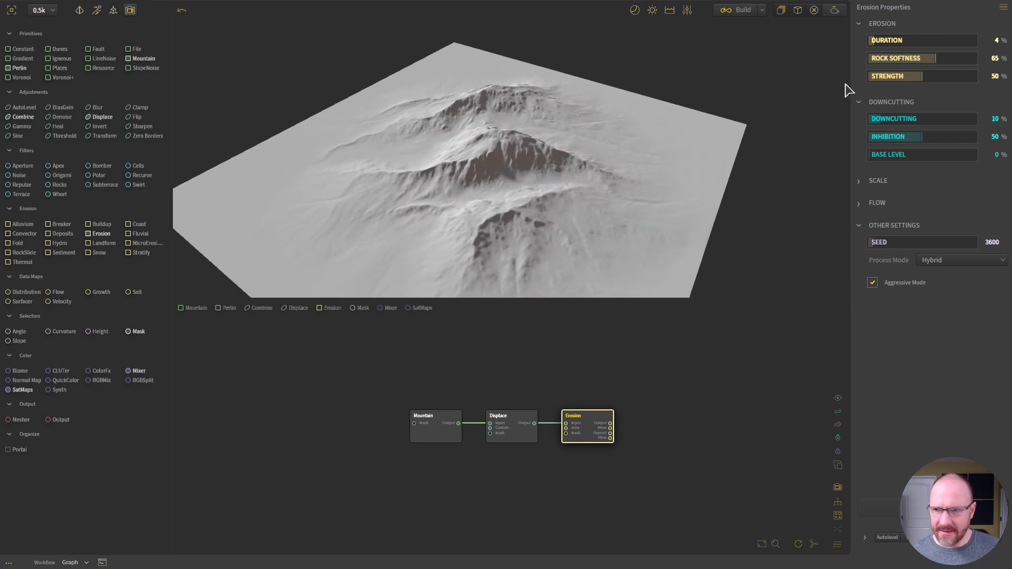
Reposition the application window and resize it to fill the screen
click(1003, 2)
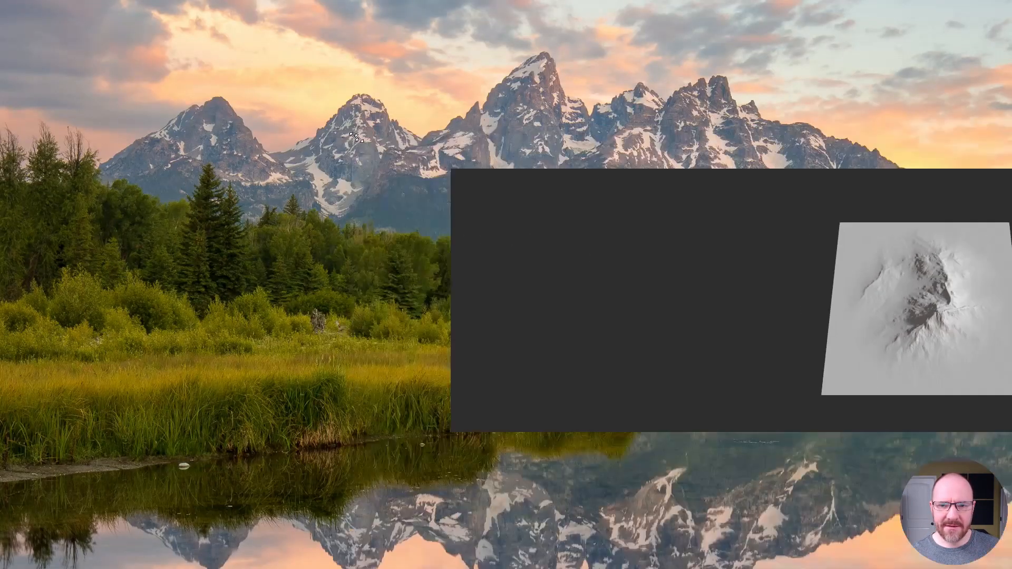
drag(936, 205, 319, 14)
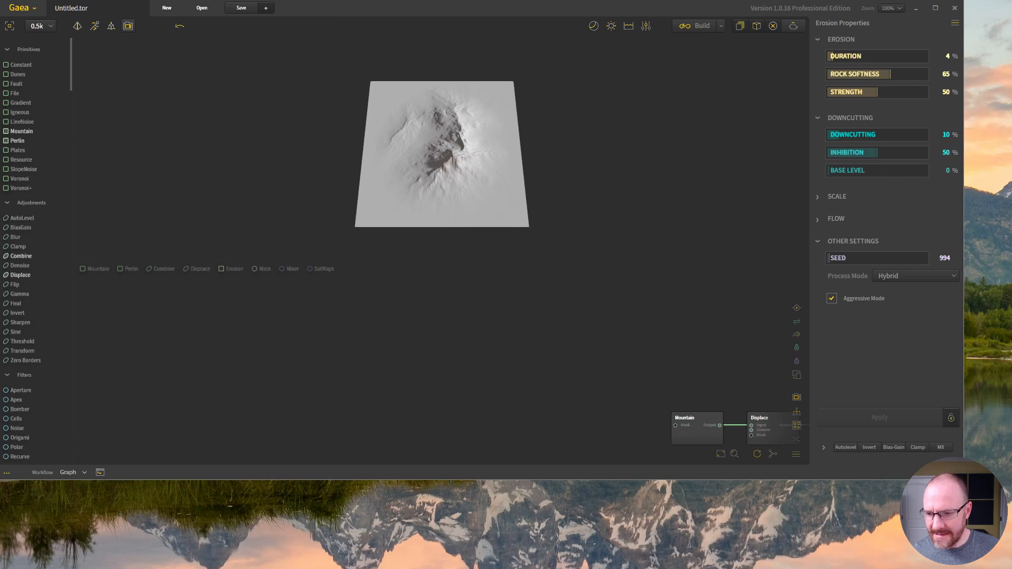
drag(964, 479, 1011, 568)
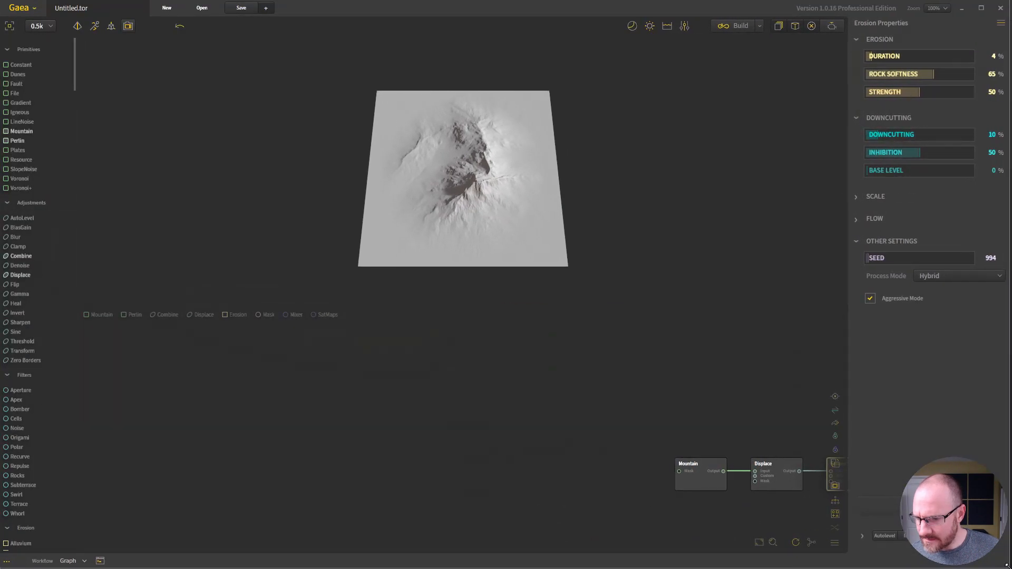
drag(1006, 565, 1008, 566)
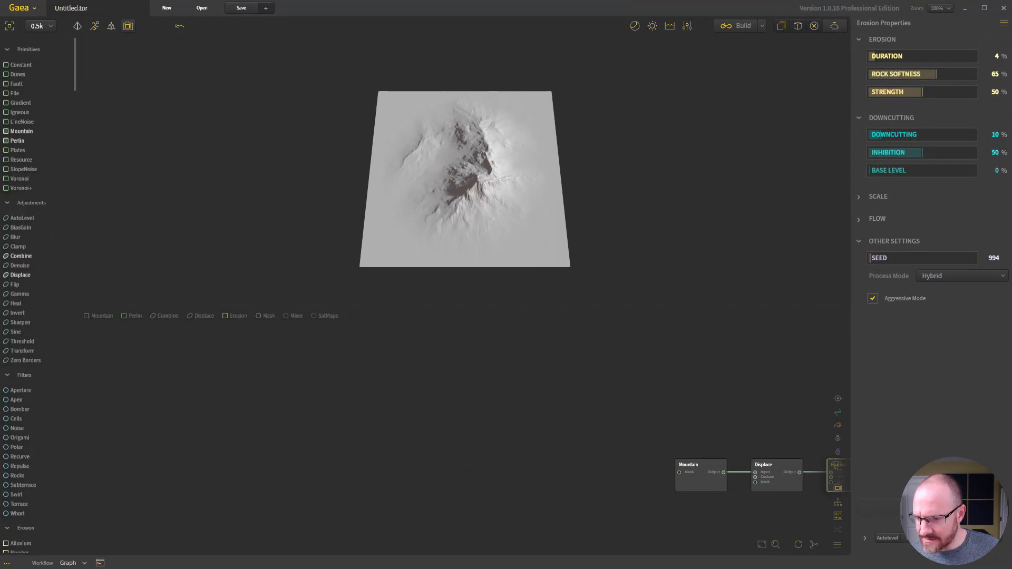
drag(1, 4, 4, 3)
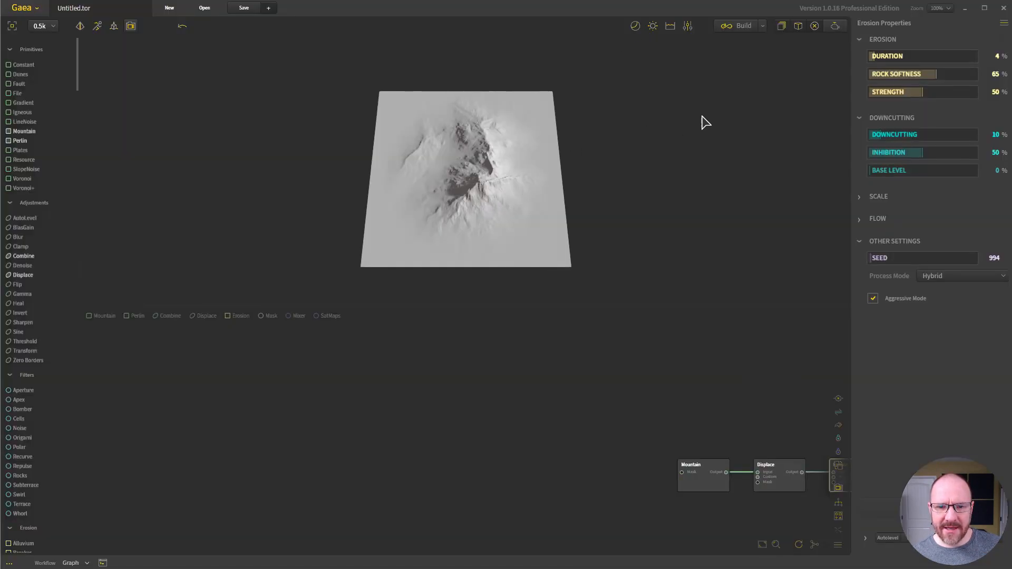
Examine the mountain terrain from different angles and inspect the Mountain, Displace and Erosion node chain up close in the graph
drag(705, 122, 458, 163)
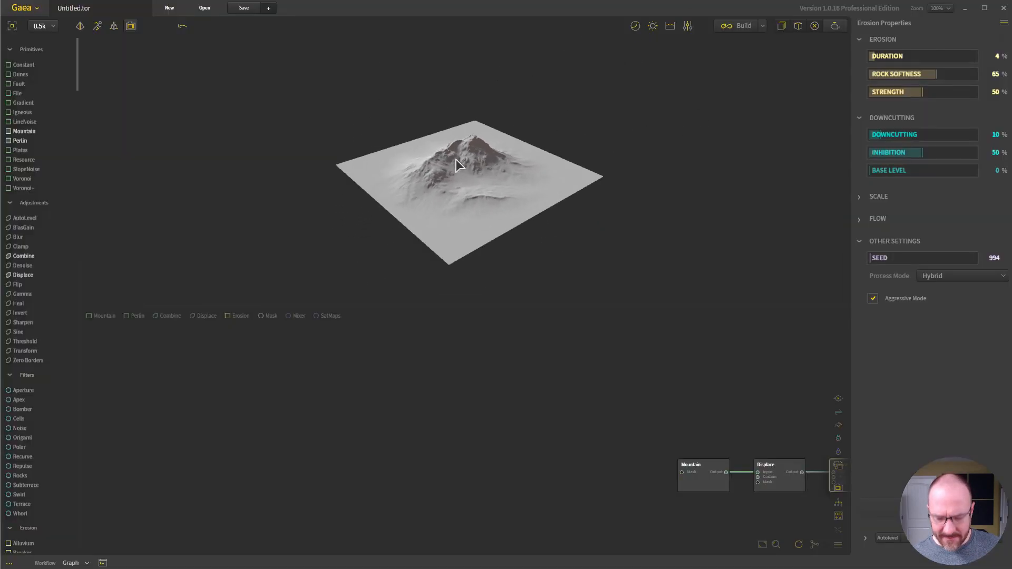
scroll(456, 159, up, 5)
scroll(455, 161, down, 2)
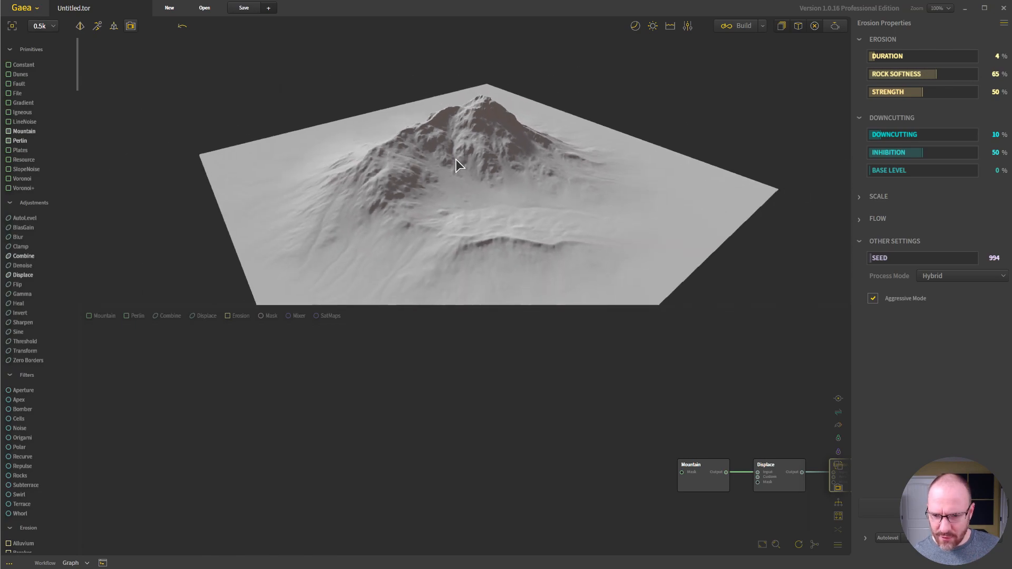
drag(700, 410, 385, 385)
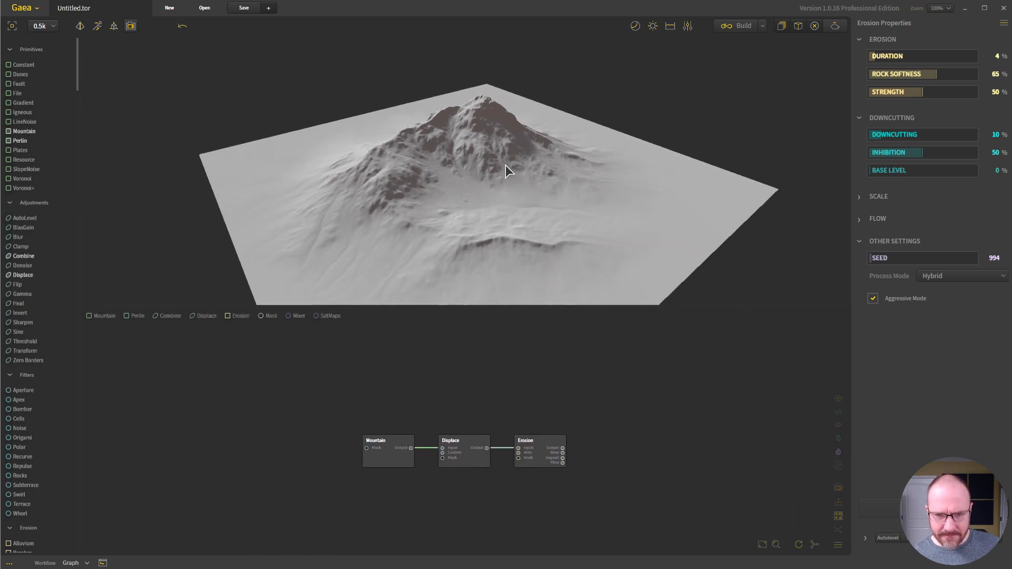
drag(512, 194, 354, 155)
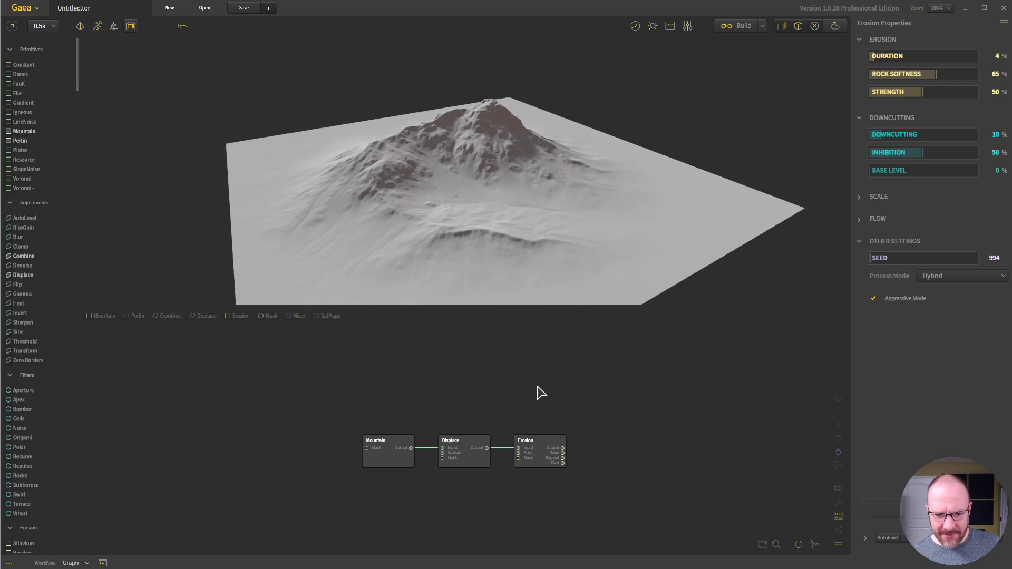
drag(564, 401, 575, 381)
drag(413, 420, 671, 483)
drag(465, 331, 475, 392)
mouse_move(416, 382)
mouse_down()
mouse_move(425, 384)
mouse_move(410, 383)
mouse_up()
drag(466, 393, 428, 358)
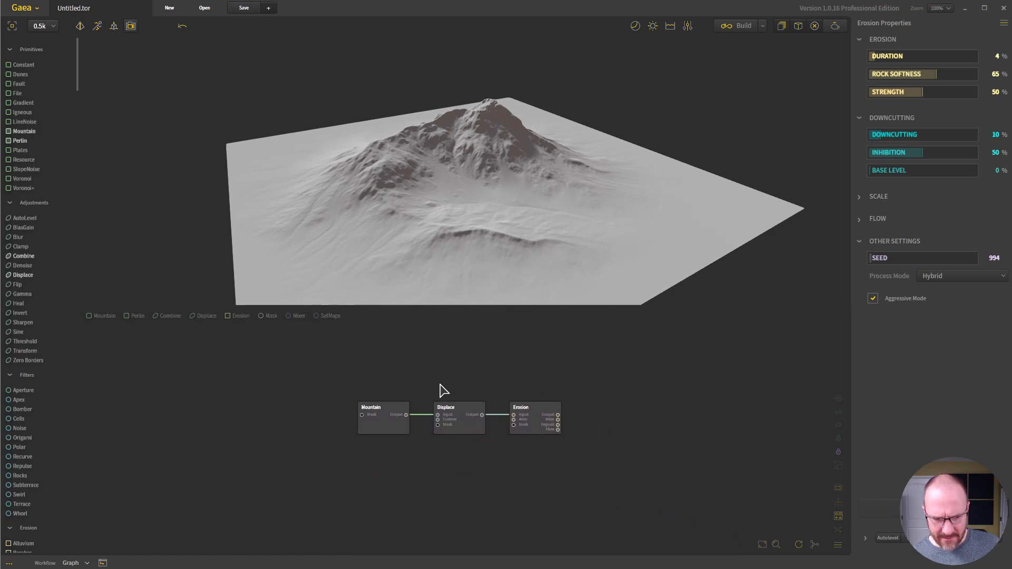
scroll(443, 390, up, 3)
scroll(442, 390, down, 3)
scroll(442, 390, up, 3)
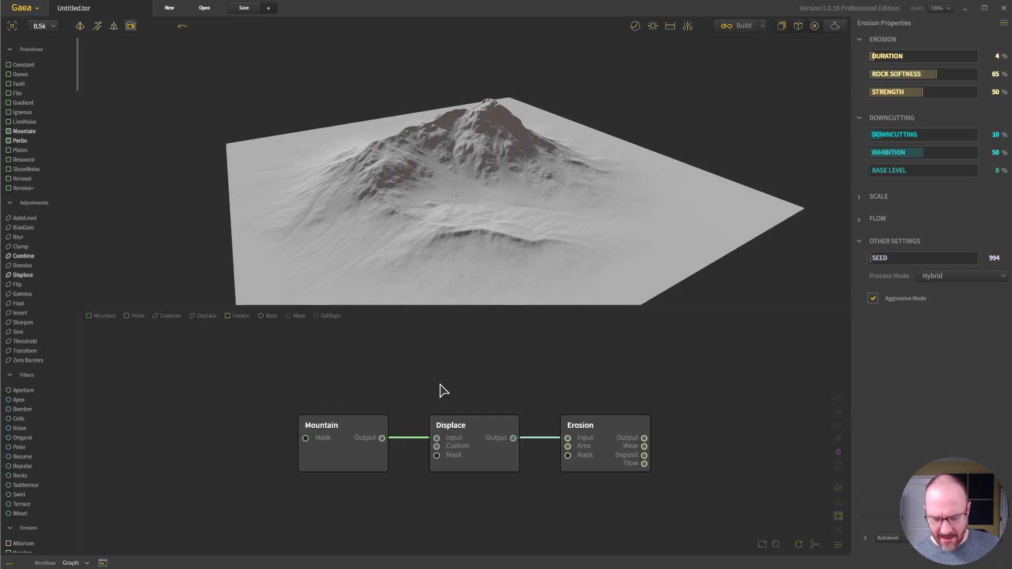
scroll(442, 390, down, 2)
scroll(442, 390, up, 2)
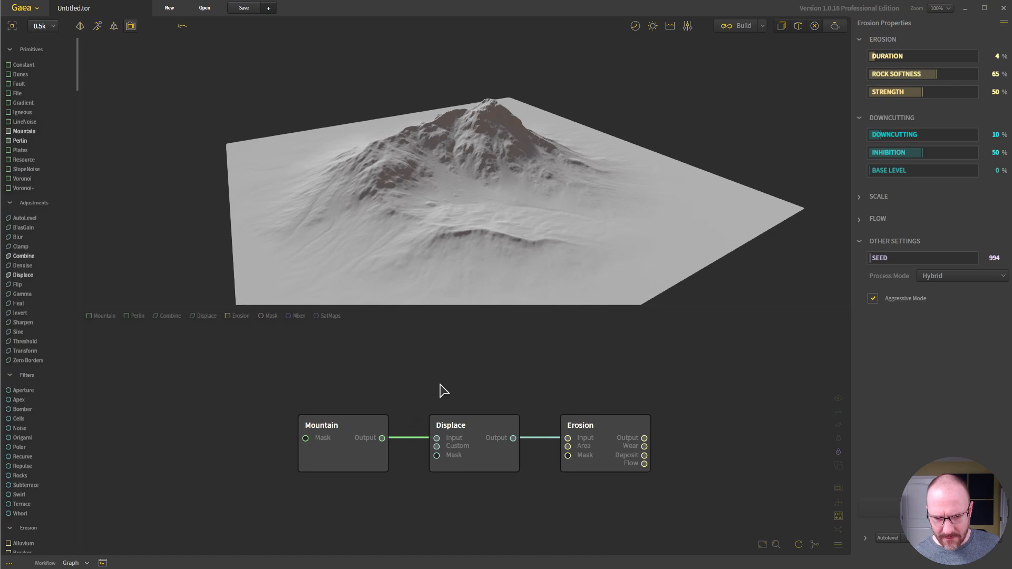
middle_drag(518, 368, 526, 348)
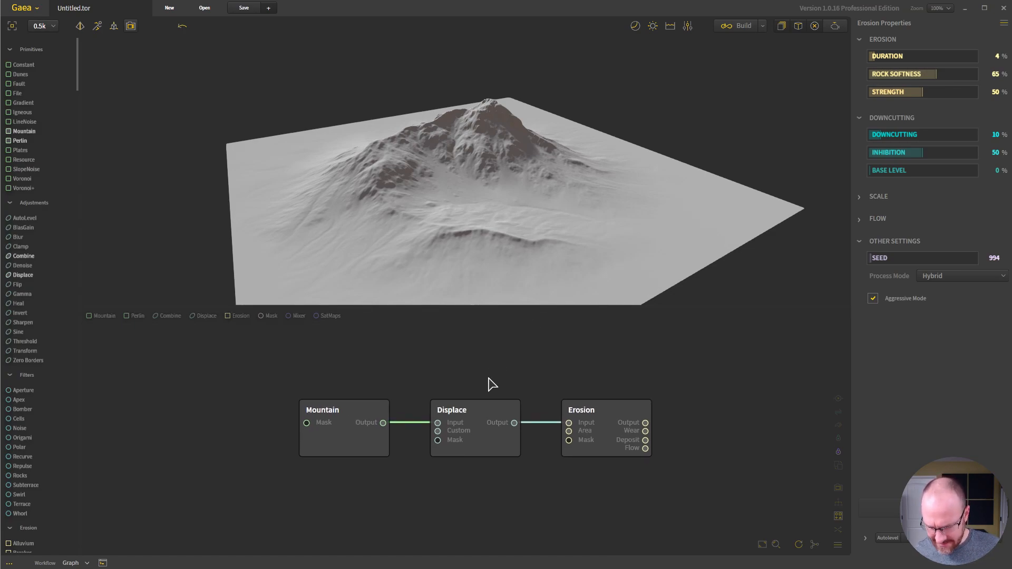
scroll(489, 380, down, 2)
scroll(489, 380, up, 3)
scroll(489, 380, down, 2)
scroll(490, 380, up, 1)
middle_drag(538, 364, 467, 369)
drag(526, 179, 402, 198)
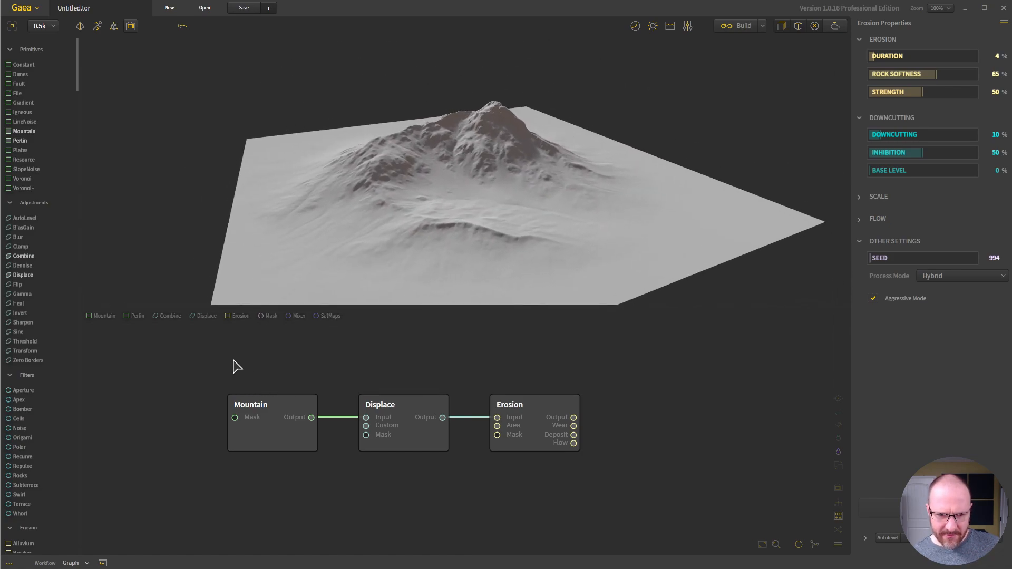
drag(481, 172, 570, 234)
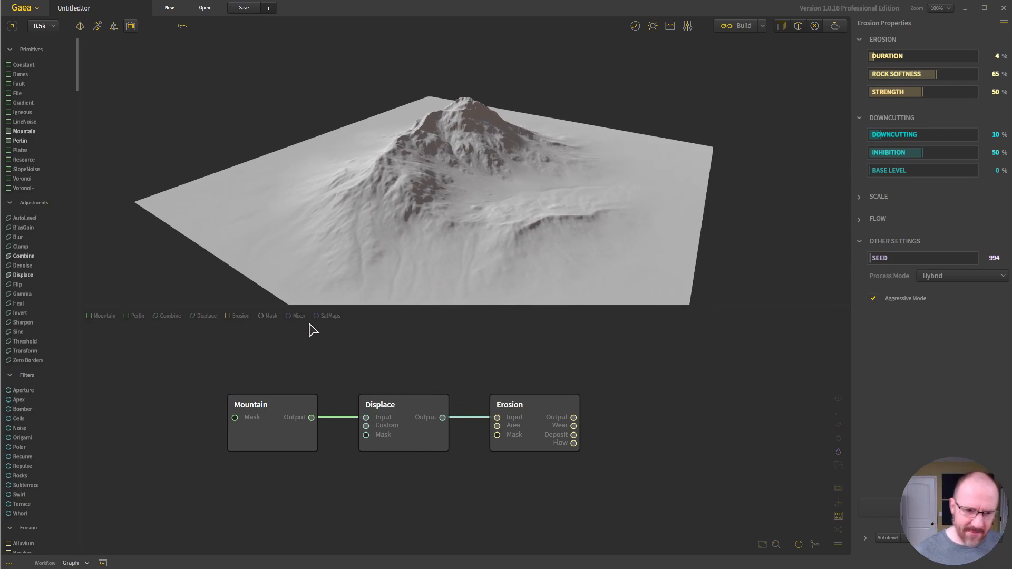
Delete the Mountain, Displace and Erosion nodes from the graph
drag(207, 364, 680, 488)
key(Delete)
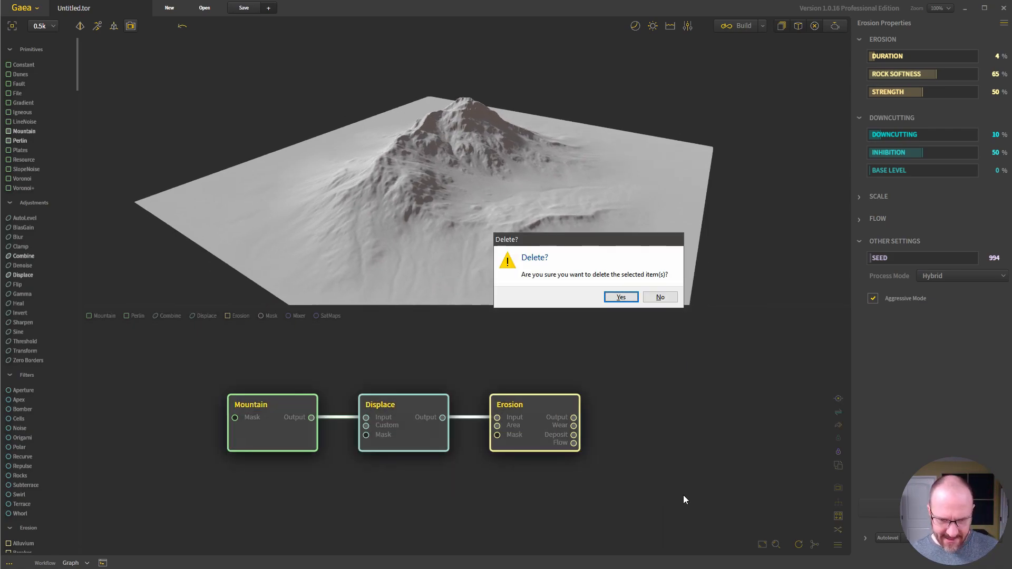
click(620, 297)
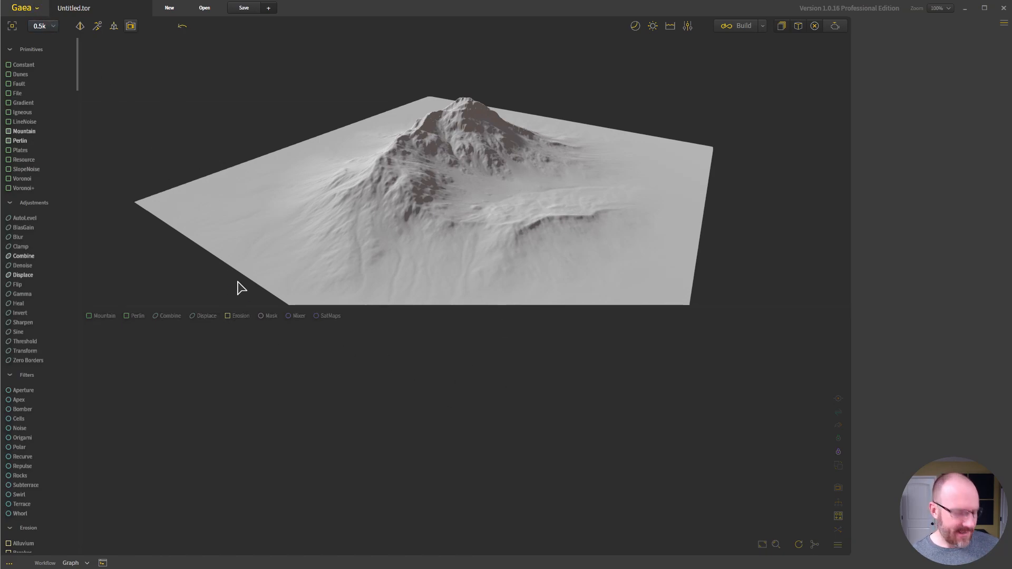
Start saving the terrain and browse to Working (D:) > Clients > SA Studios > Corona Tutorials 2019 > Alien Landscape
key(ctrl+s)
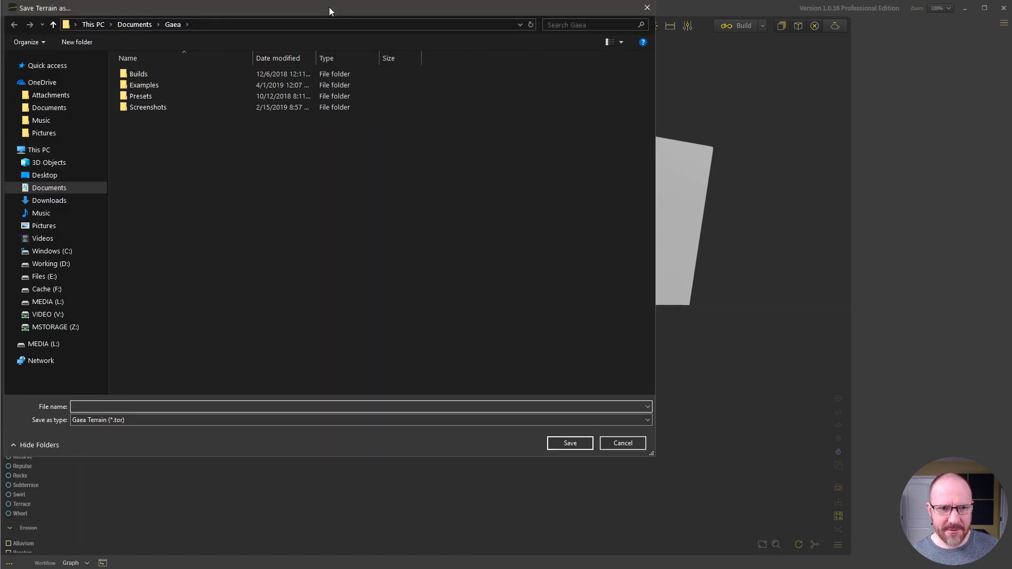
click(85, 282)
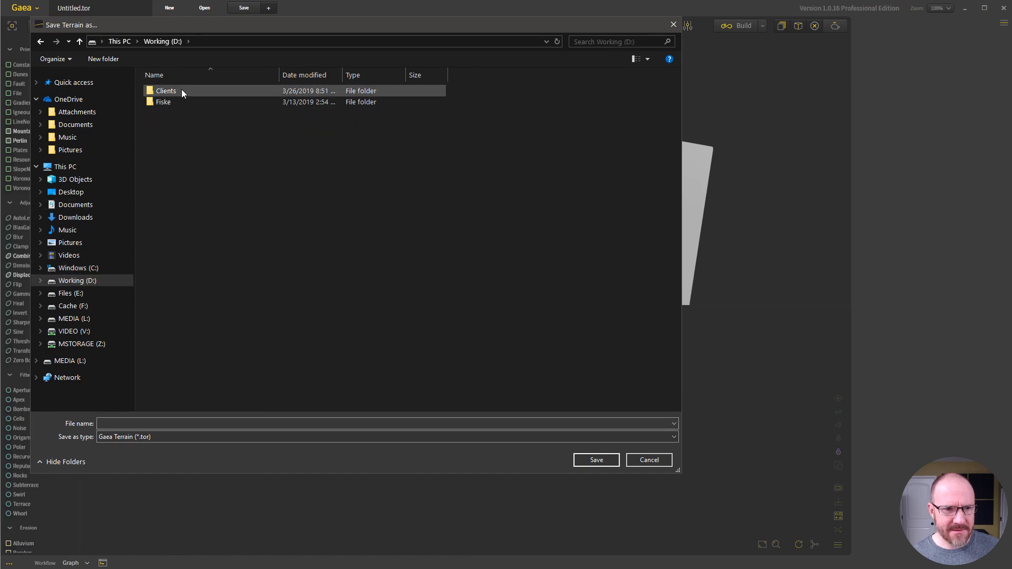
click(161, 90)
double_click(162, 91)
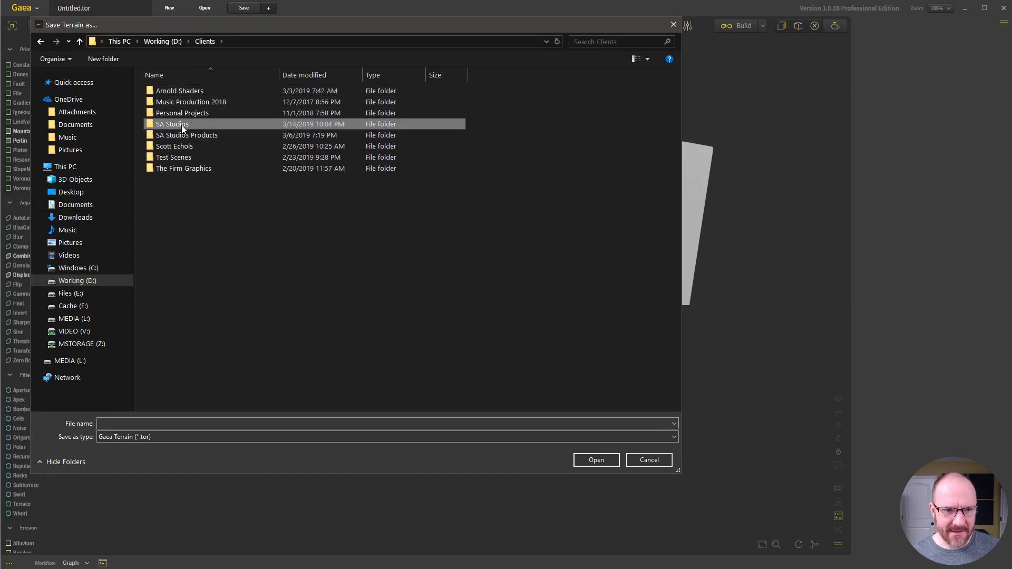
double_click(182, 125)
double_click(191, 102)
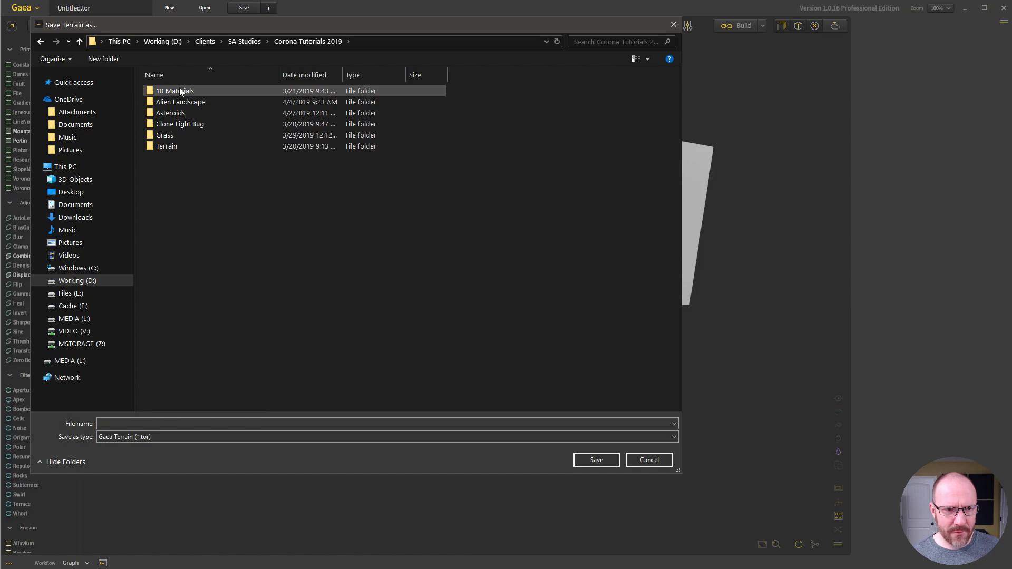
double_click(183, 101)
Save the terrain as Alien Landscape V3.tor, basing the name on the existing V2 file
click(189, 104)
click(152, 424)
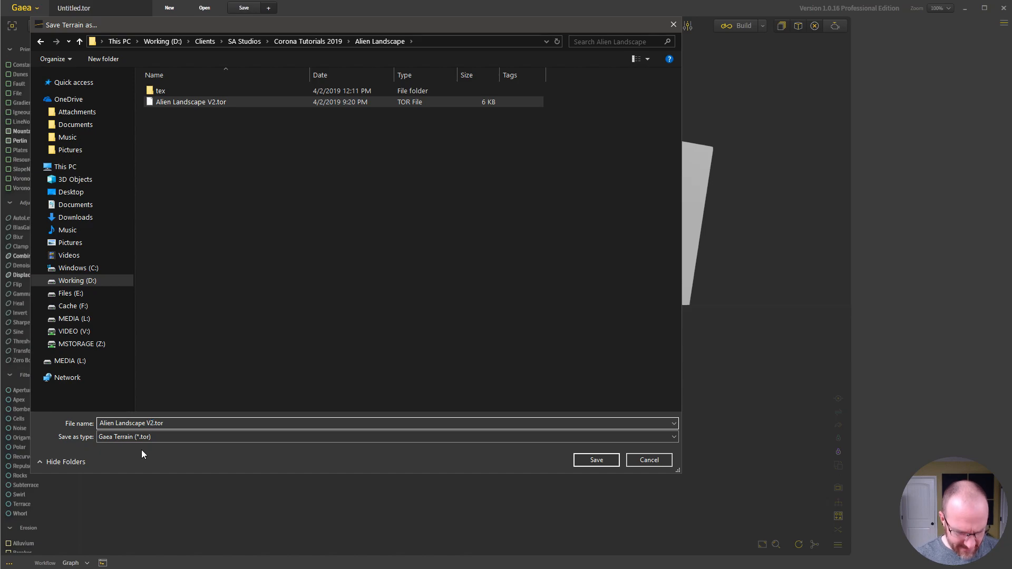
key(BackSpace)
text(3)
key(Return)
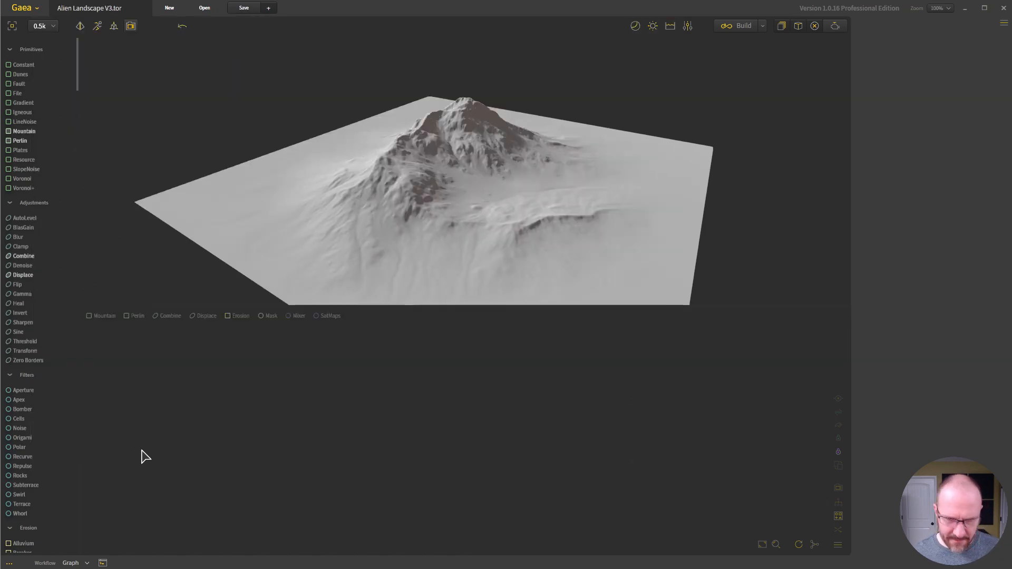
Widen the node toolbox so its nodes are arranged in four columns
drag(467, 185, 274, 180)
drag(542, 181, 406, 146)
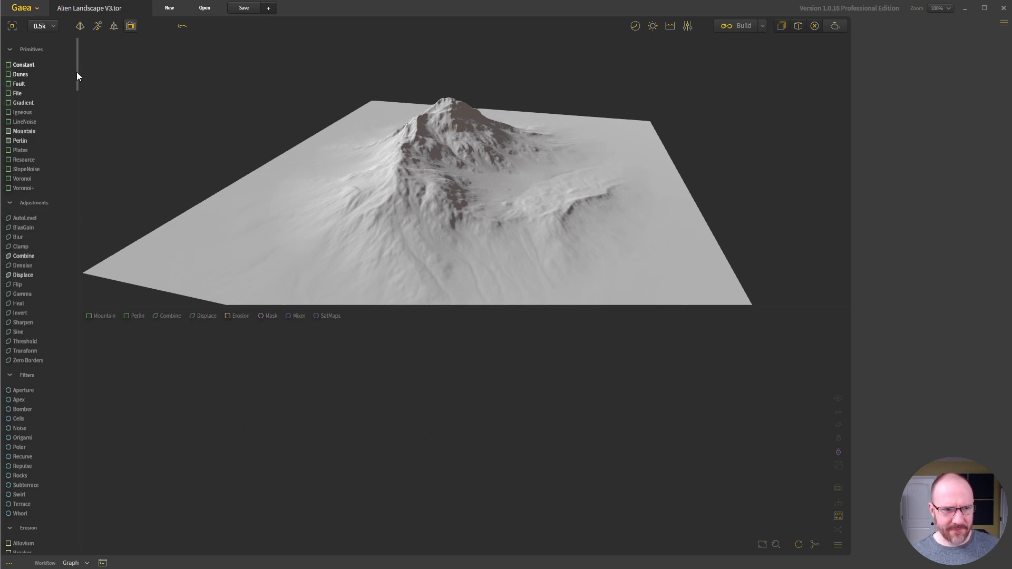
drag(86, 103, 169, 118)
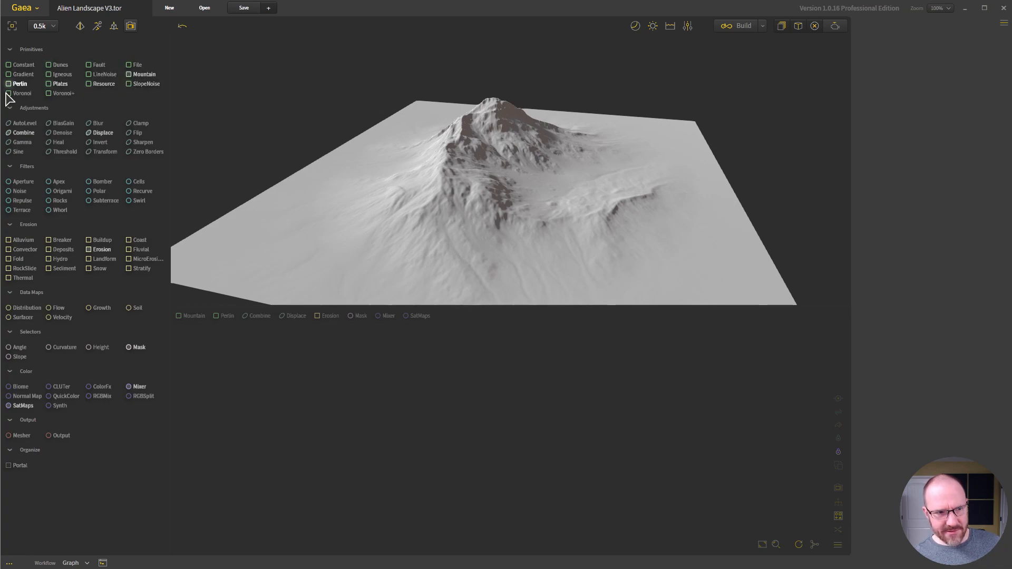
Add a Perlin node to the empty graph and inspect its terrain in the viewport
drag(20, 83, 336, 415)
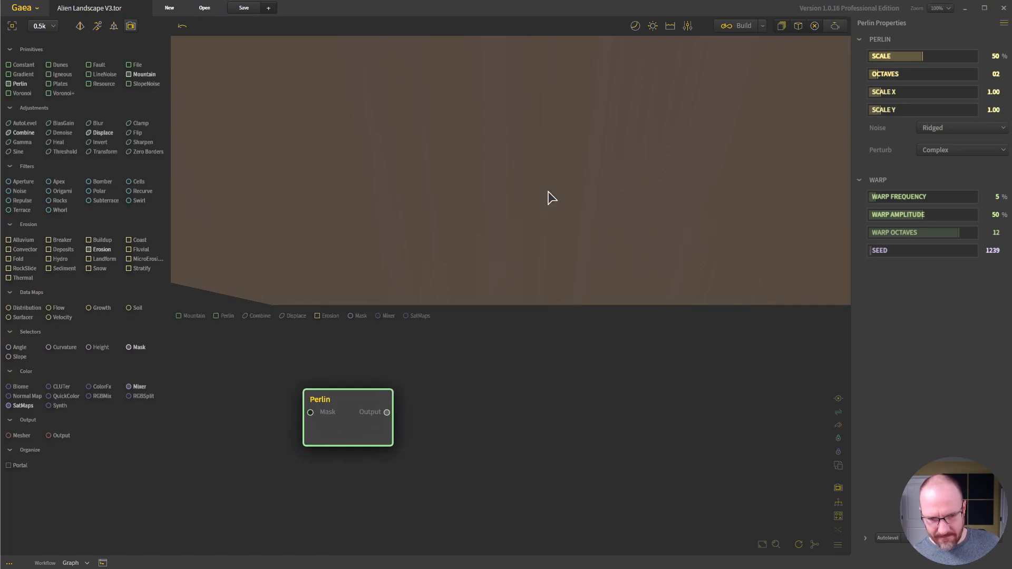
mouse_move(532, 217)
mouse_down()
mouse_move(560, 215)
mouse_move(525, 207)
mouse_up()
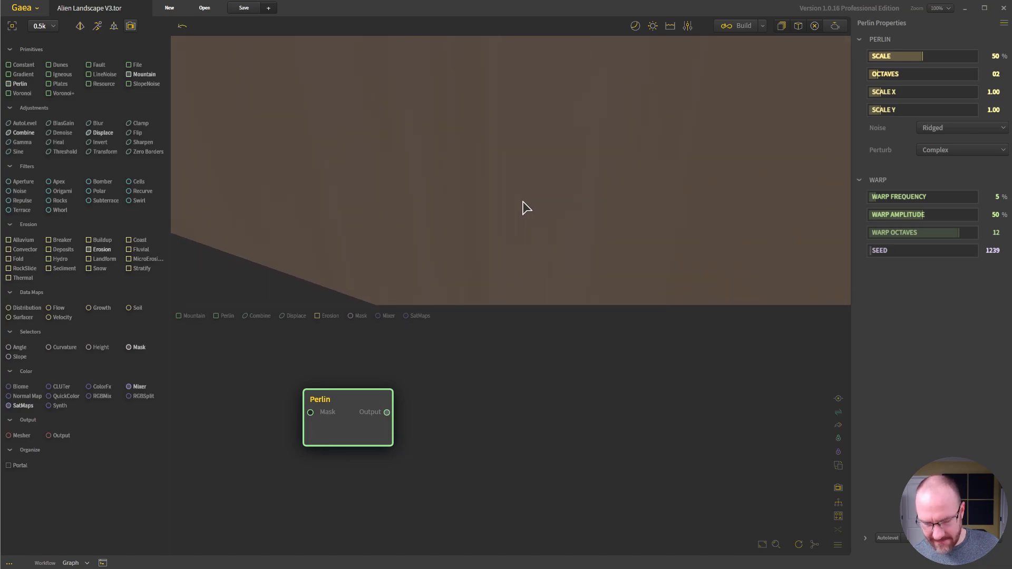
scroll(523, 201, down, 5)
scroll(522, 200, up, 4)
scroll(522, 201, down, 2)
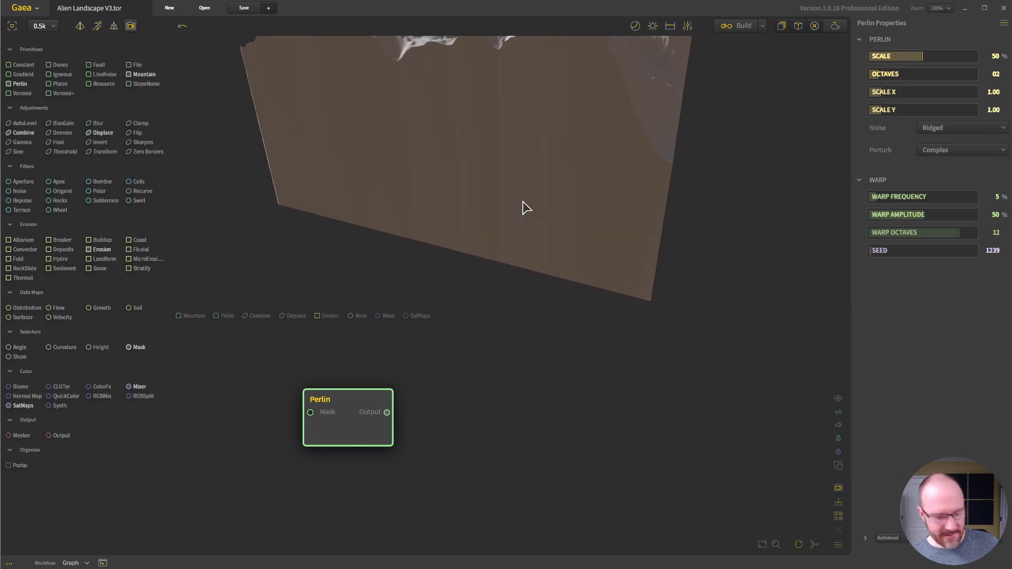
scroll(523, 201, down, 1)
scroll(599, 145, up, 2)
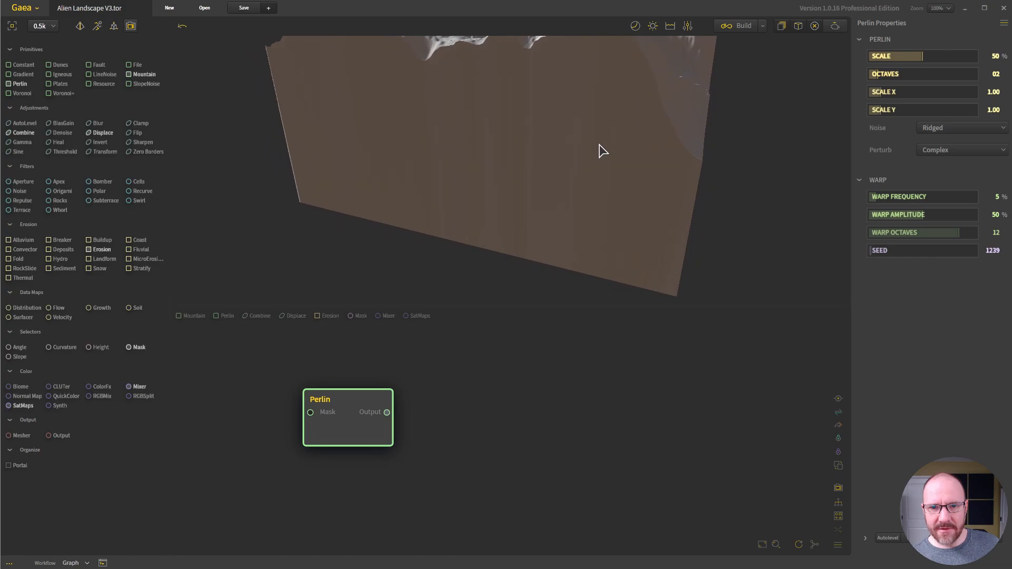
Examine the Perlin terrain's ridges and valleys from several angles and distances in the viewport
middle_drag(597, 146, 575, 128)
drag(563, 147, 541, 117)
scroll(779, 163, down, 3)
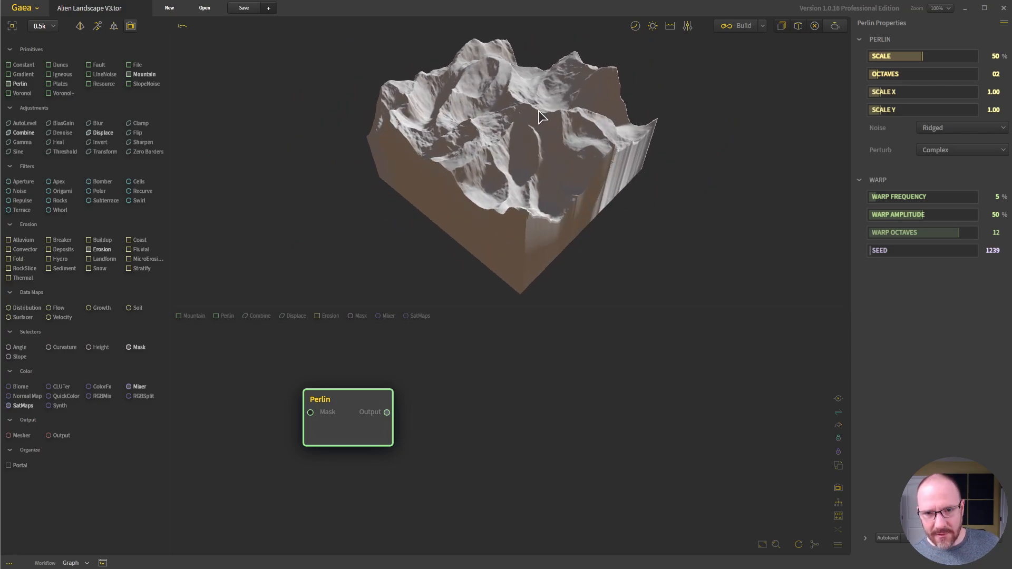
scroll(540, 116, up, 3)
scroll(541, 116, down, 2)
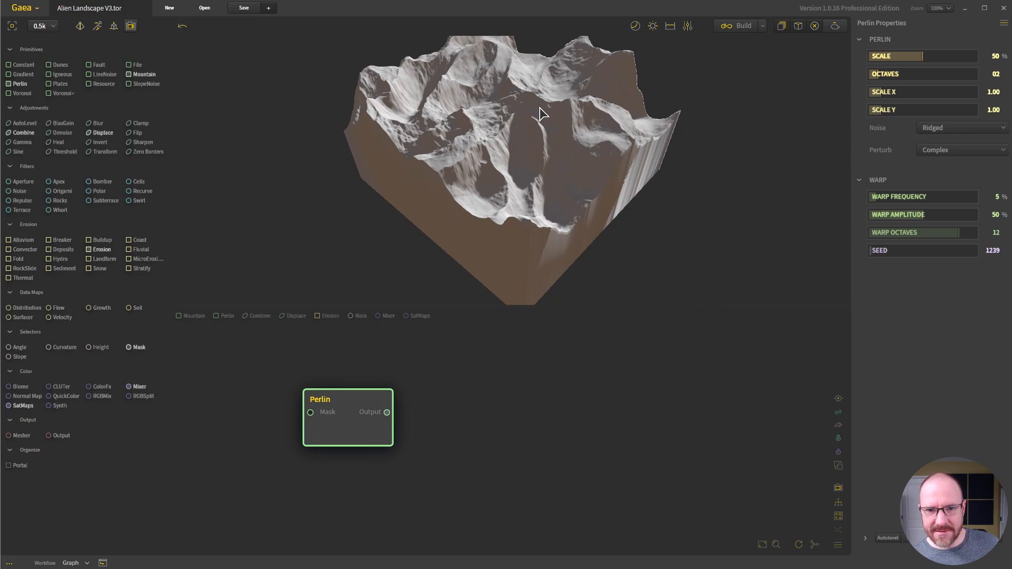
drag(502, 144, 363, 150)
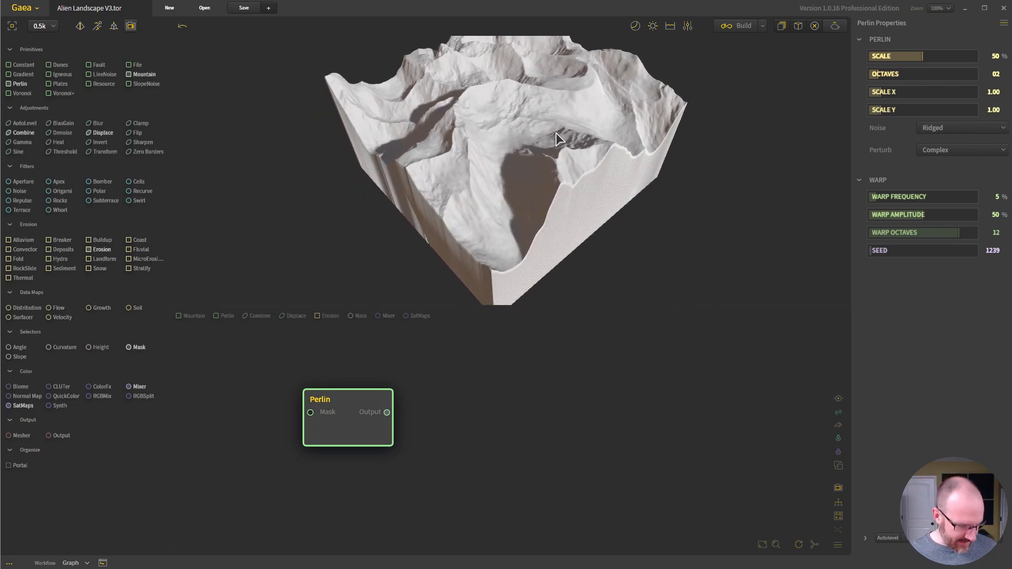
drag(543, 117, 530, 144)
drag(571, 83, 737, 119)
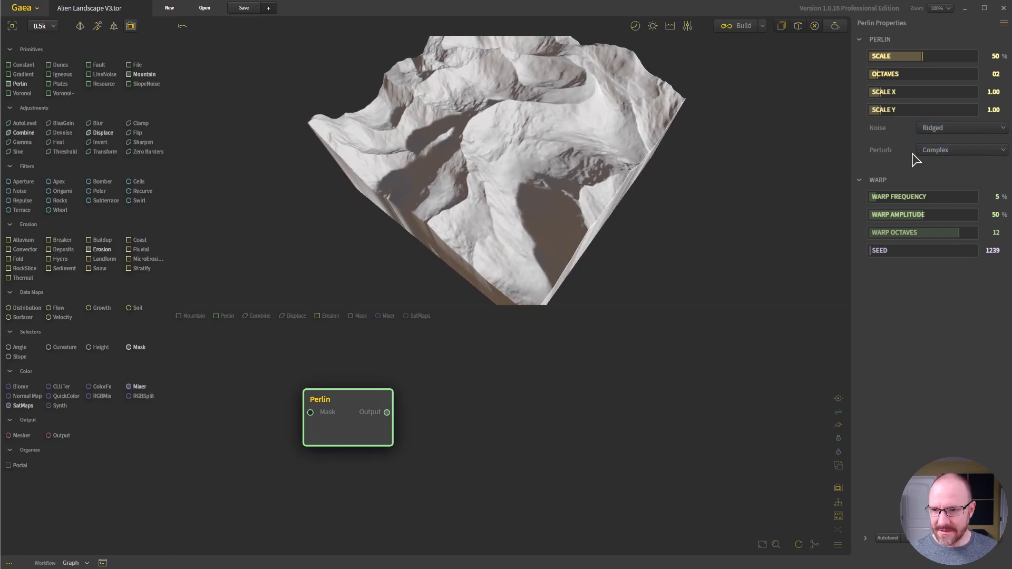
Try the Simple perturb option on the Perlin node and return it to Complex
click(946, 151)
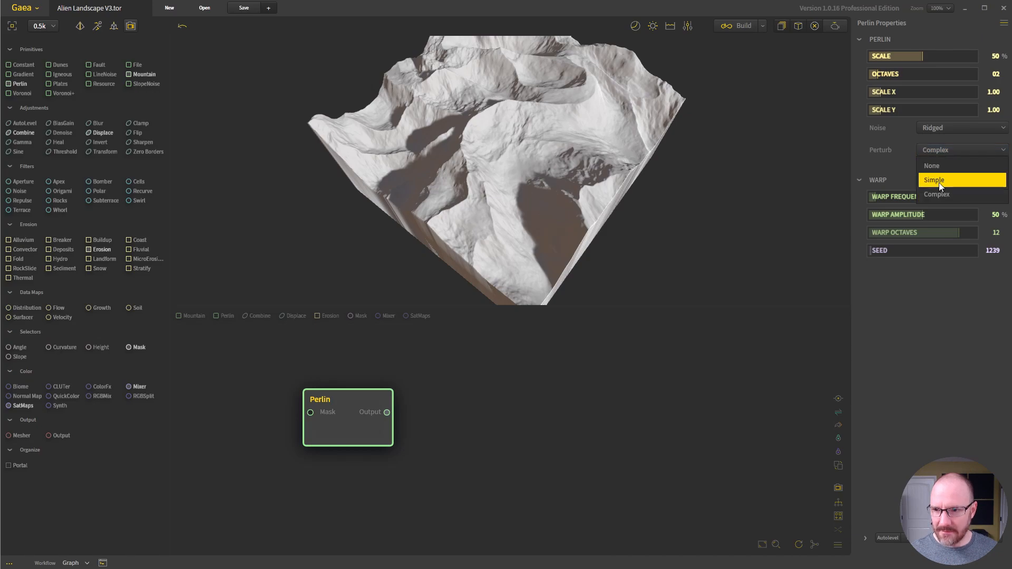
click(939, 181)
drag(514, 141, 503, 115)
click(944, 149)
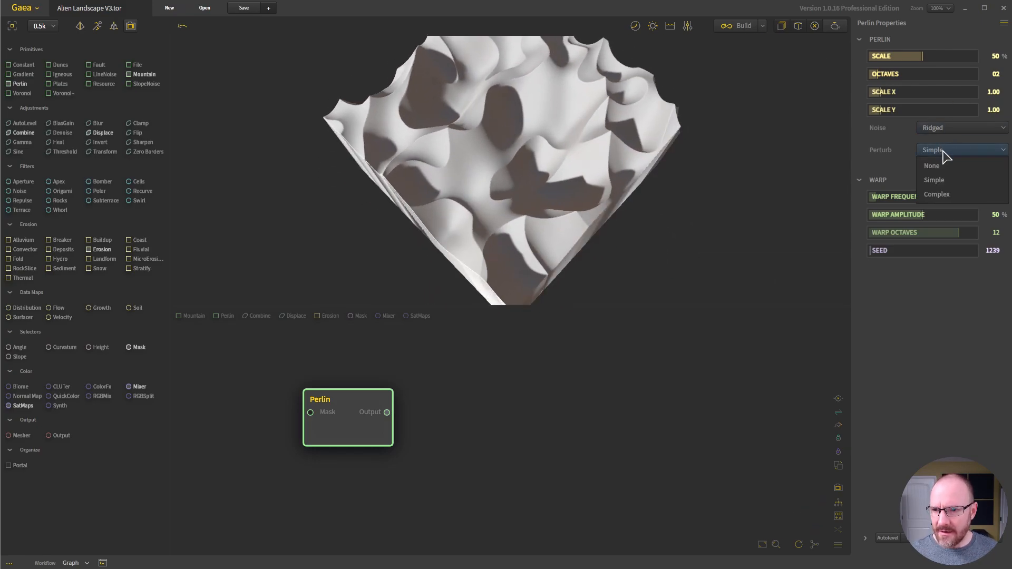
click(945, 194)
Change the Perlin node's seed to 45773 and set its scale to 67%
drag(522, 128, 680, 126)
click(908, 252)
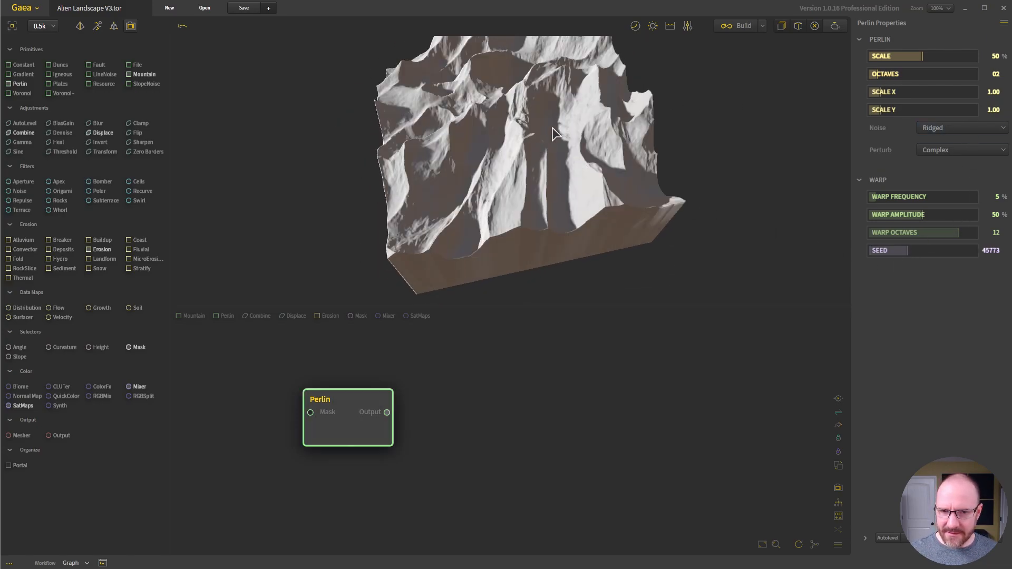
drag(561, 129, 728, 90)
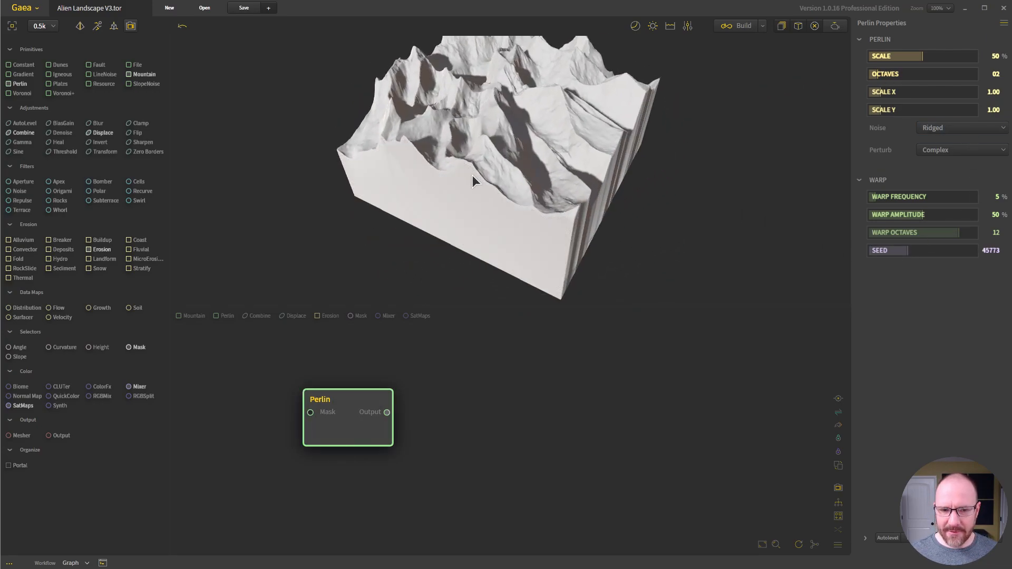
drag(362, 413, 280, 392)
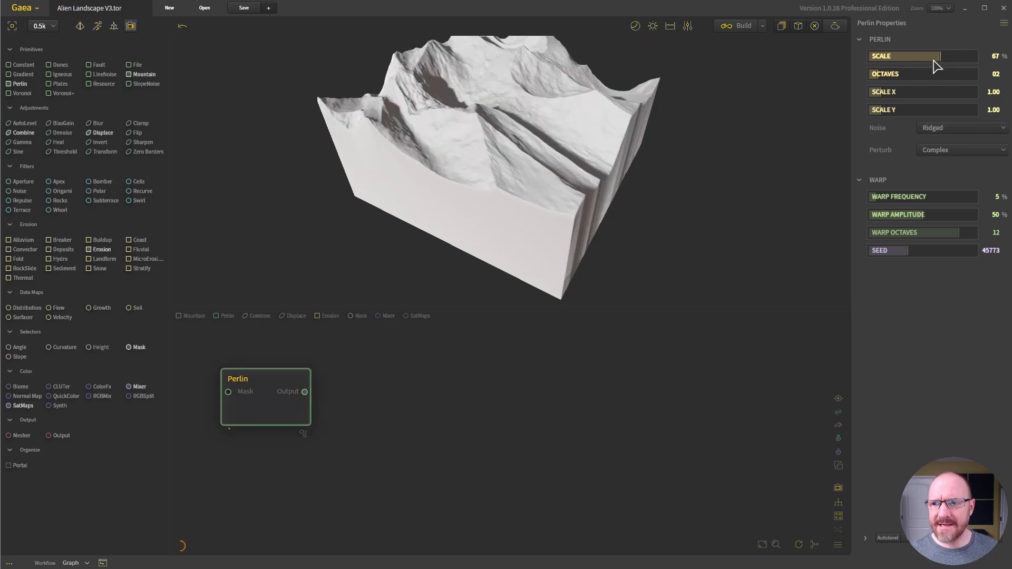
drag(512, 92, 500, 121)
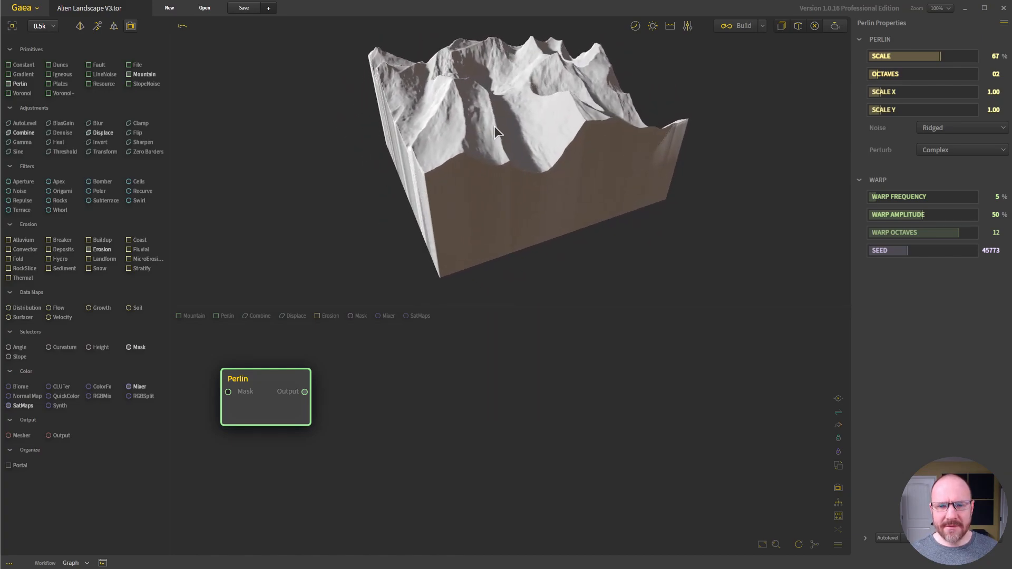
Add a BiasGain node fed by the Perlin output, with bias -41% and intensity -38%
click(390, 441)
scroll(416, 395, down, 3)
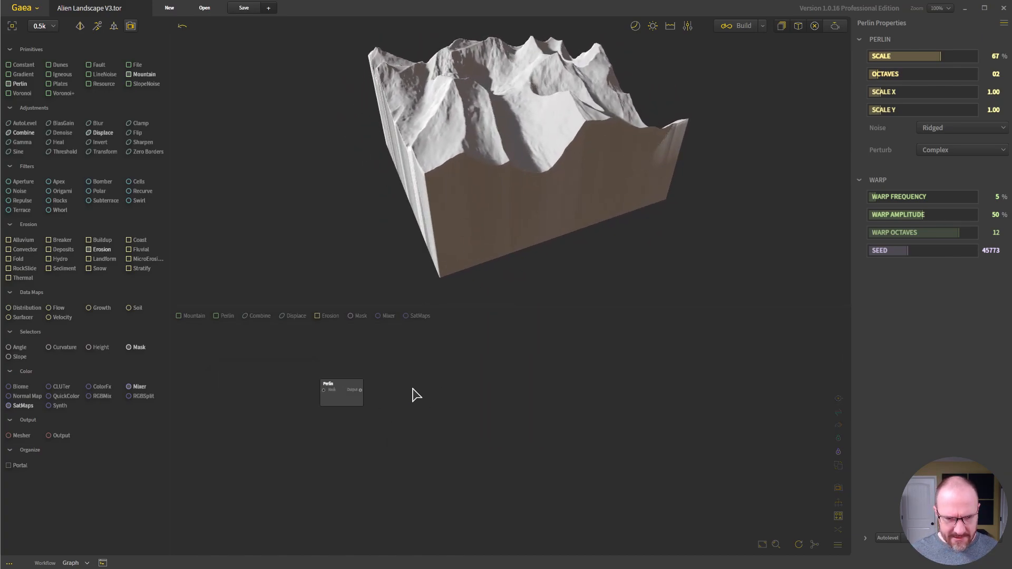
scroll(417, 395, up, 2)
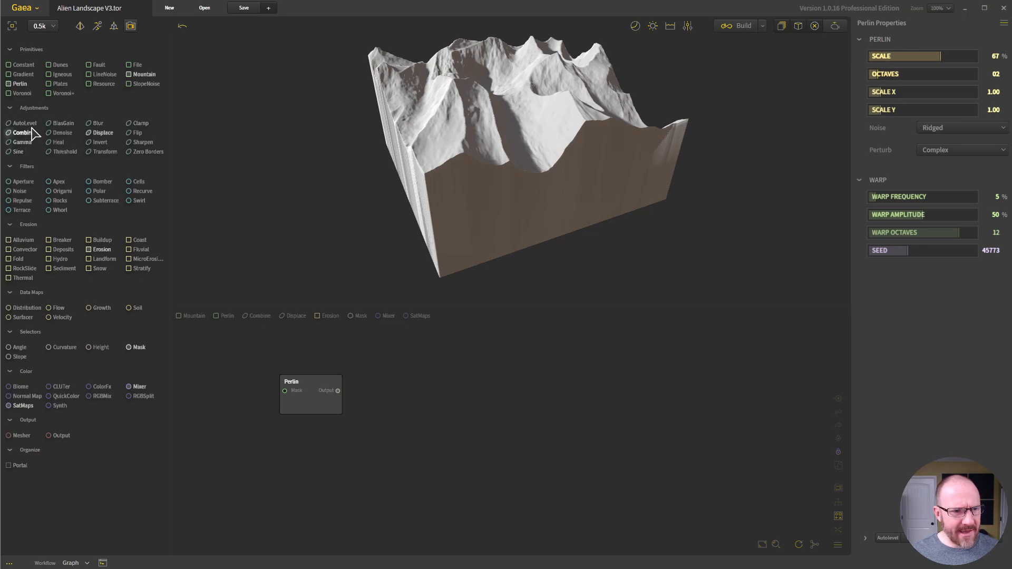
drag(62, 130, 419, 375)
drag(339, 391, 437, 386)
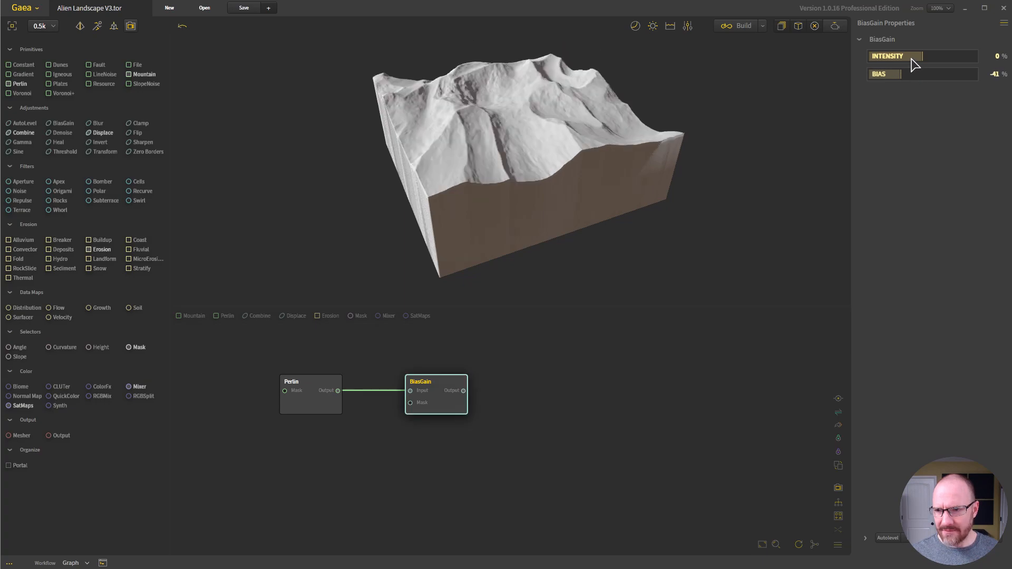
drag(513, 138, 540, 131)
drag(438, 387, 410, 386)
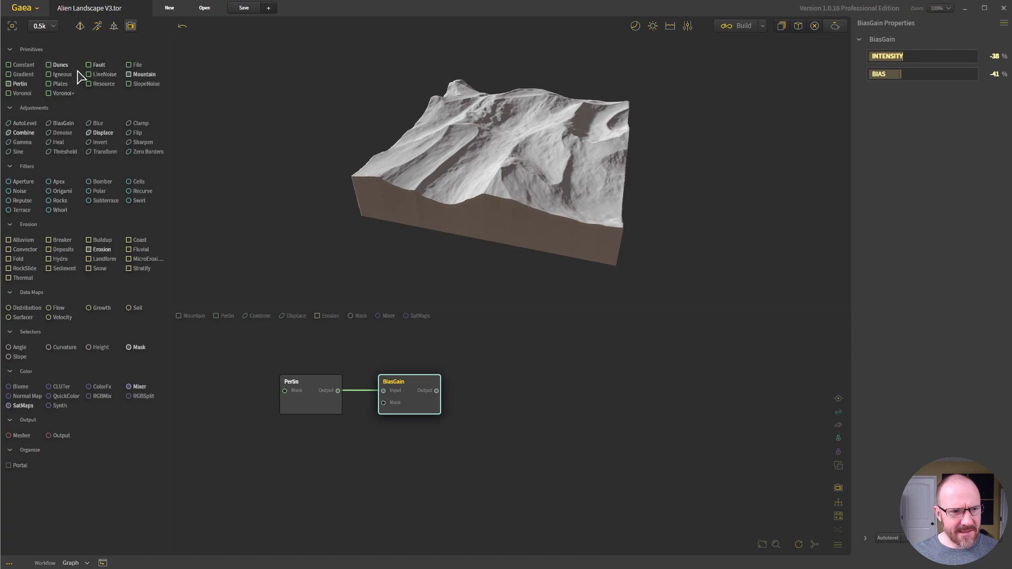
Add a separate Dunes node, change its seed to 83533 and inspect the resulting terrain
drag(61, 67, 512, 346)
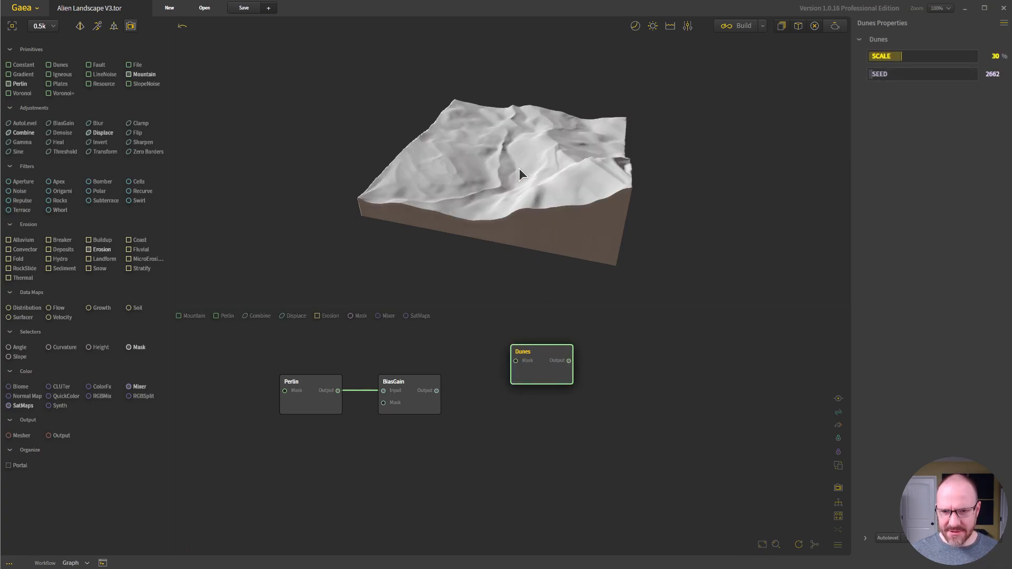
drag(591, 166, 843, 116)
click(911, 76)
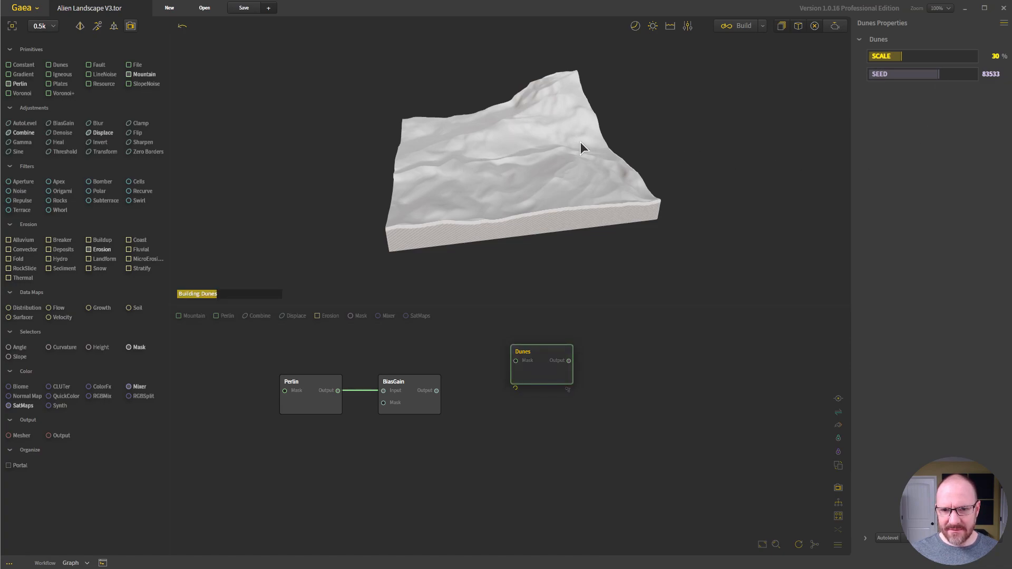
drag(643, 177, 752, 176)
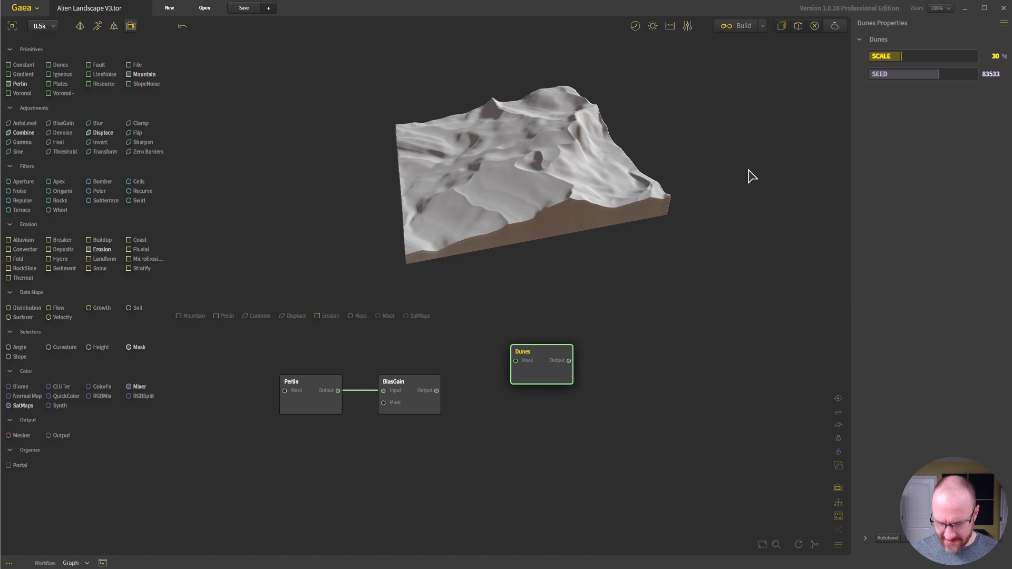
scroll(752, 176, up, 2)
drag(637, 122, 560, 159)
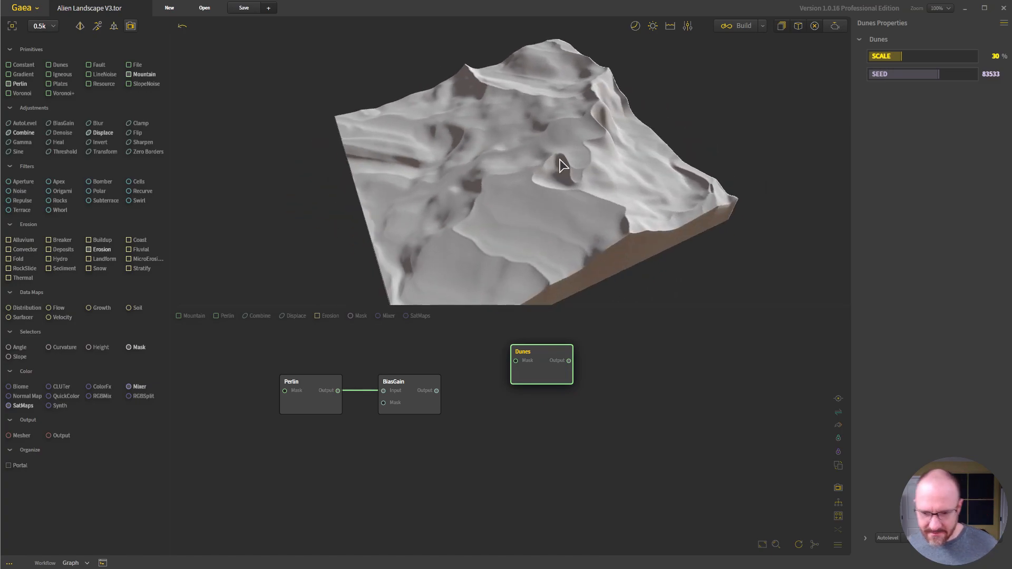
drag(558, 134, 545, 169)
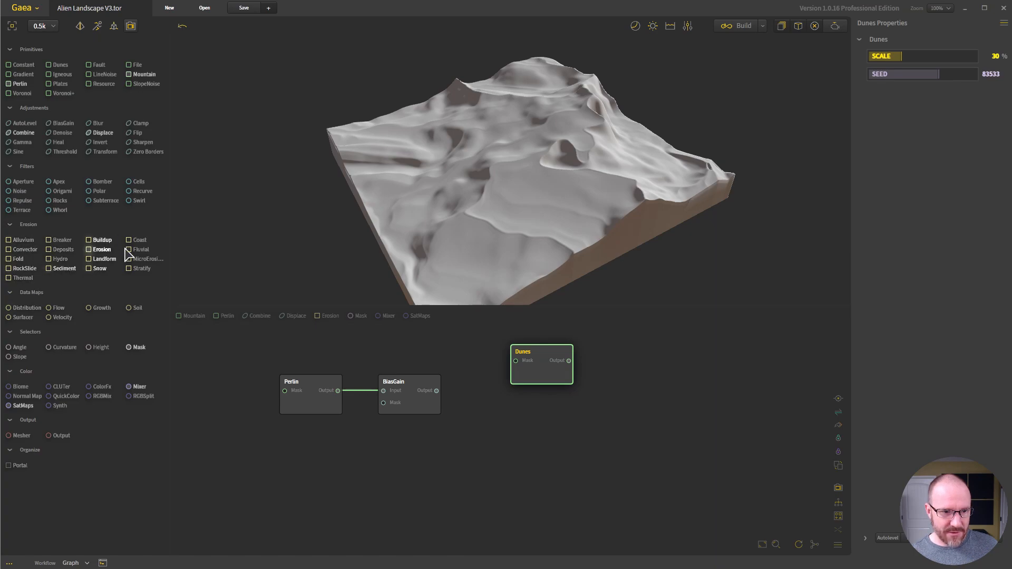
Rearrange the graph so Perlin and BiasGain sit together lower down, with the Dunes node above and beside them
click(535, 461)
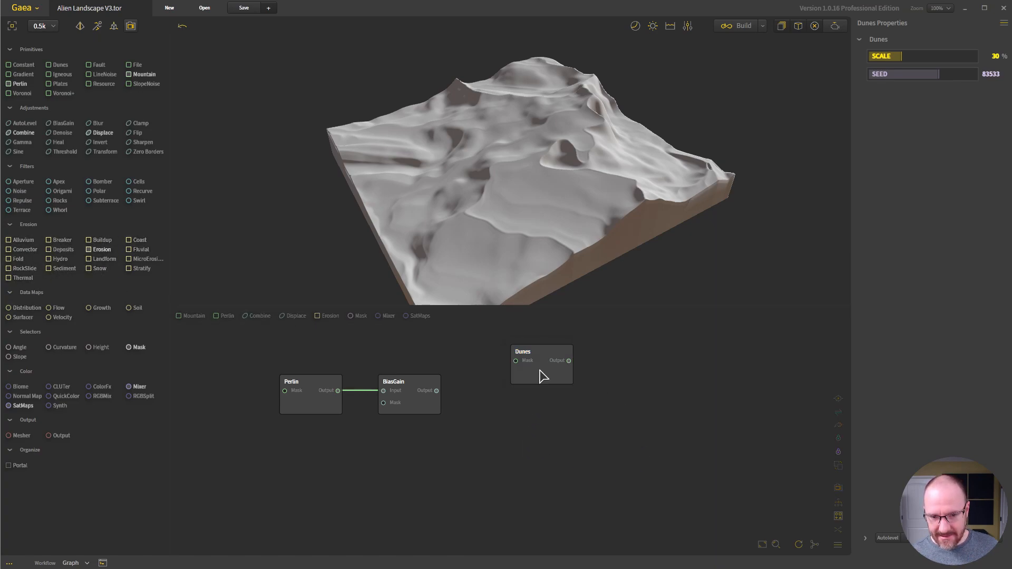
drag(535, 364, 531, 353)
drag(256, 363, 463, 453)
drag(419, 392, 386, 423)
drag(538, 364, 502, 371)
click(471, 462)
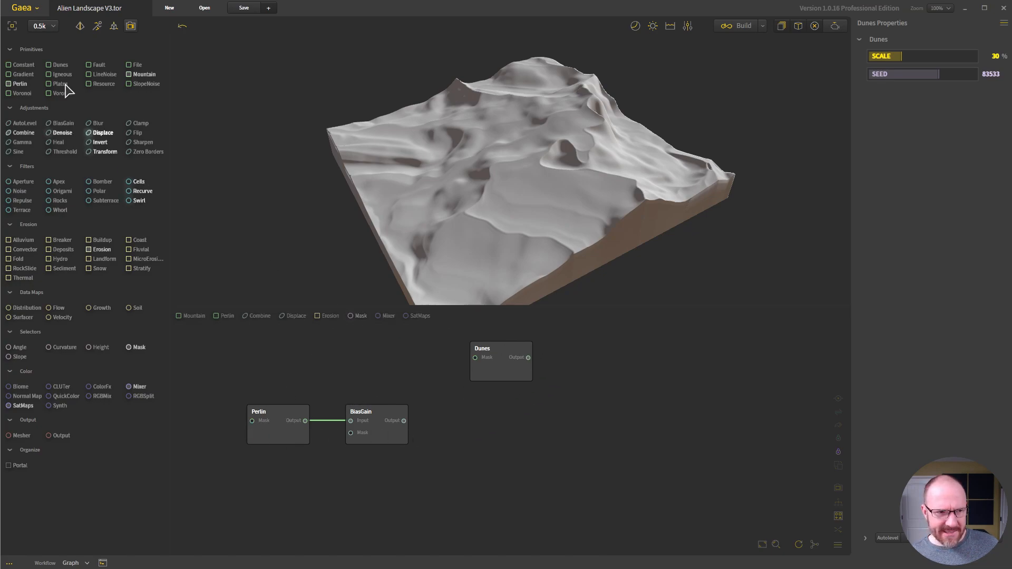
Add a Combine node and connect Dunes to its first input and BiasGain to its second
drag(21, 133, 516, 432)
drag(491, 351, 429, 343)
drag(507, 384, 525, 430)
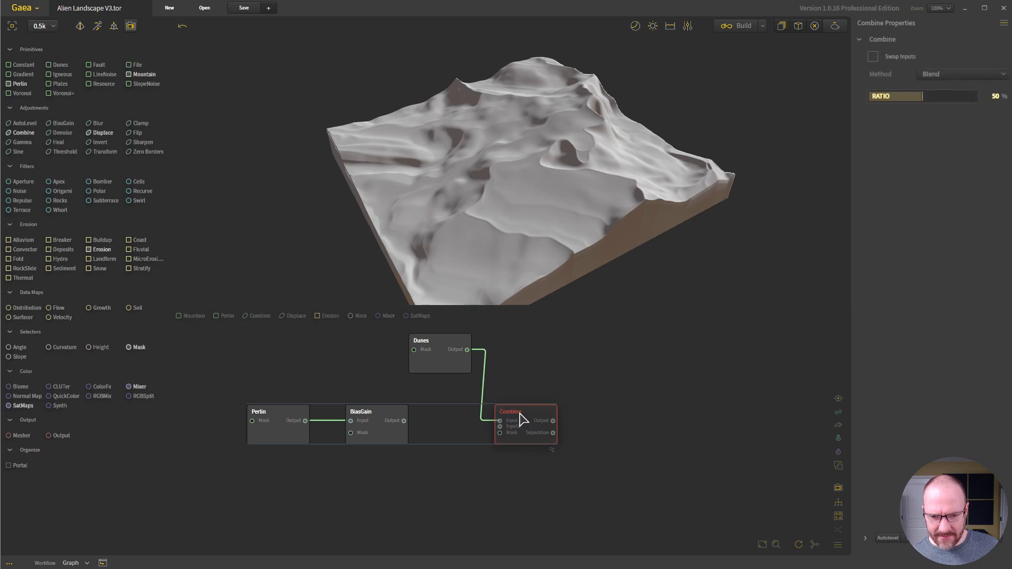
drag(404, 420, 522, 430)
Try the Combine node's Blend method at 100% and 0% ratio, and the Add method at 34%
drag(569, 169, 637, 171)
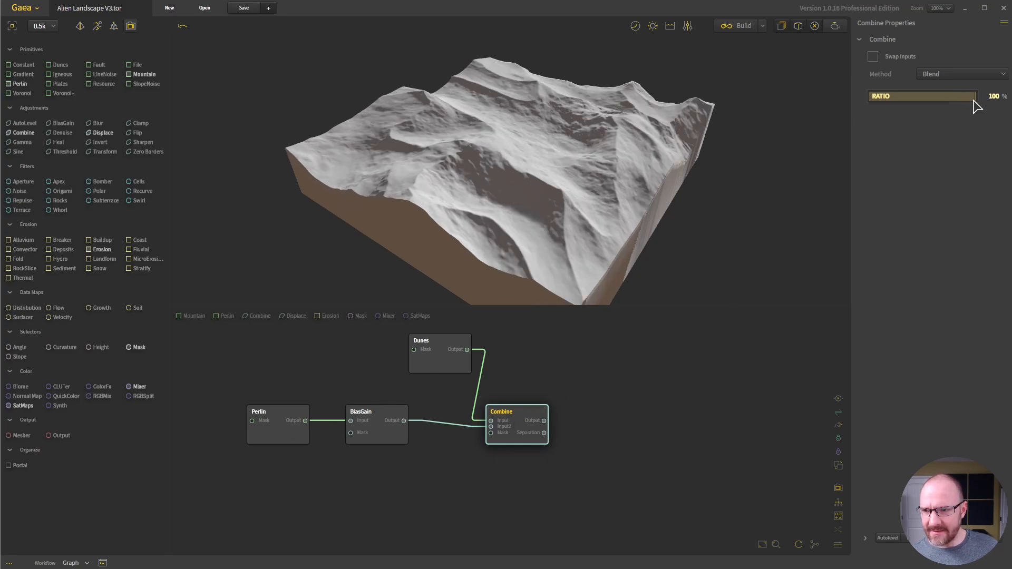
drag(975, 94, 870, 96)
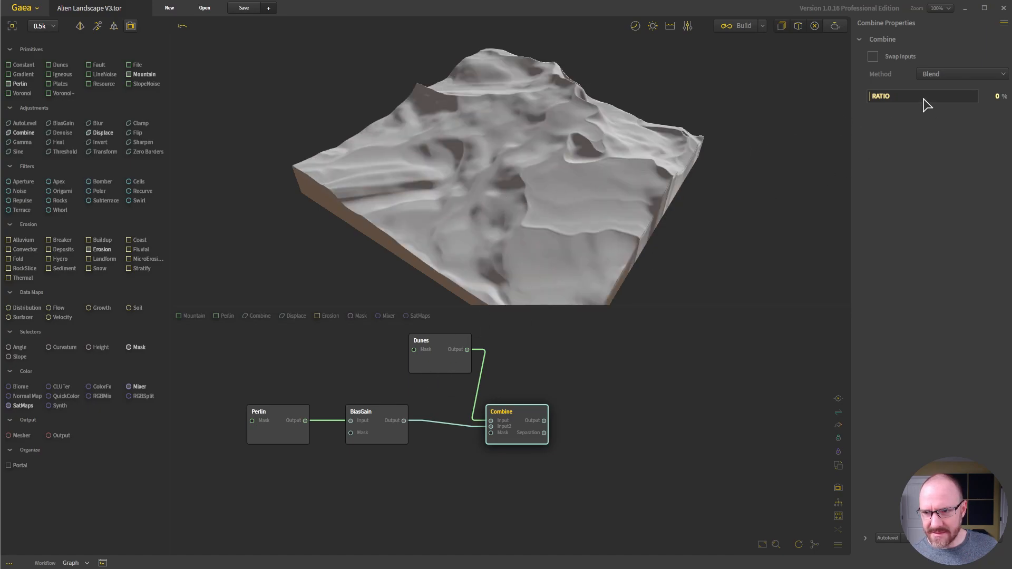
click(944, 75)
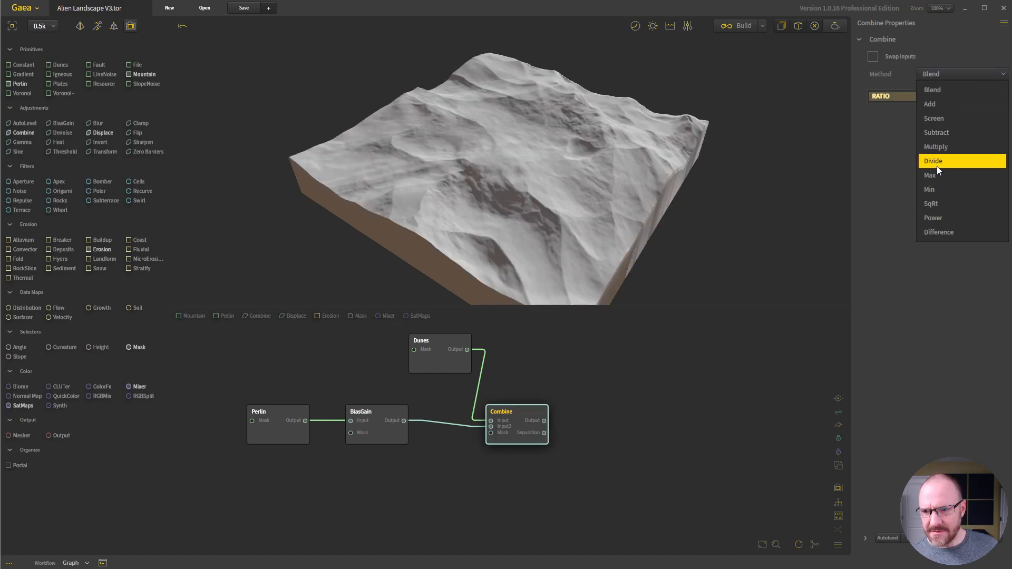
click(934, 104)
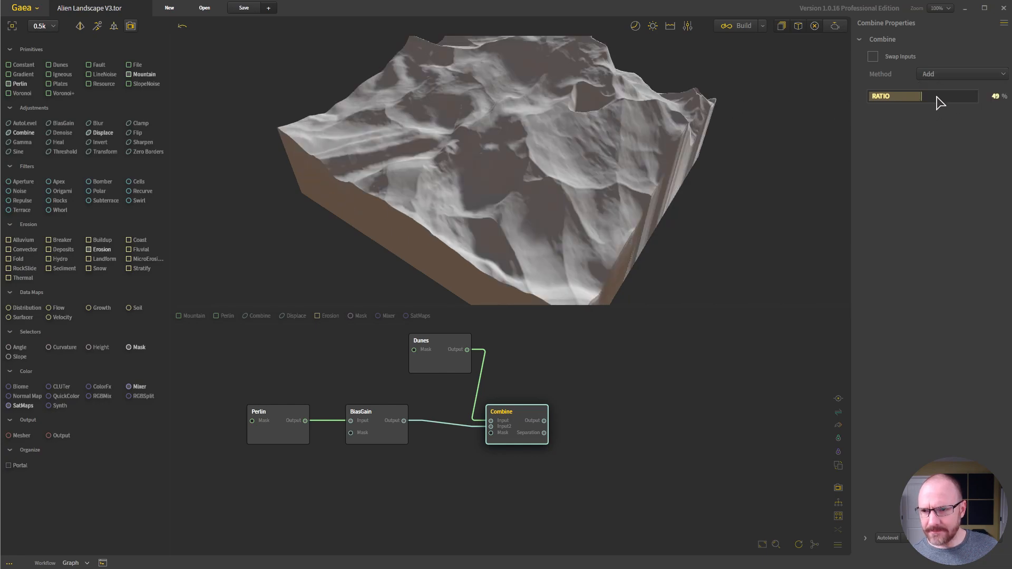
click(906, 100)
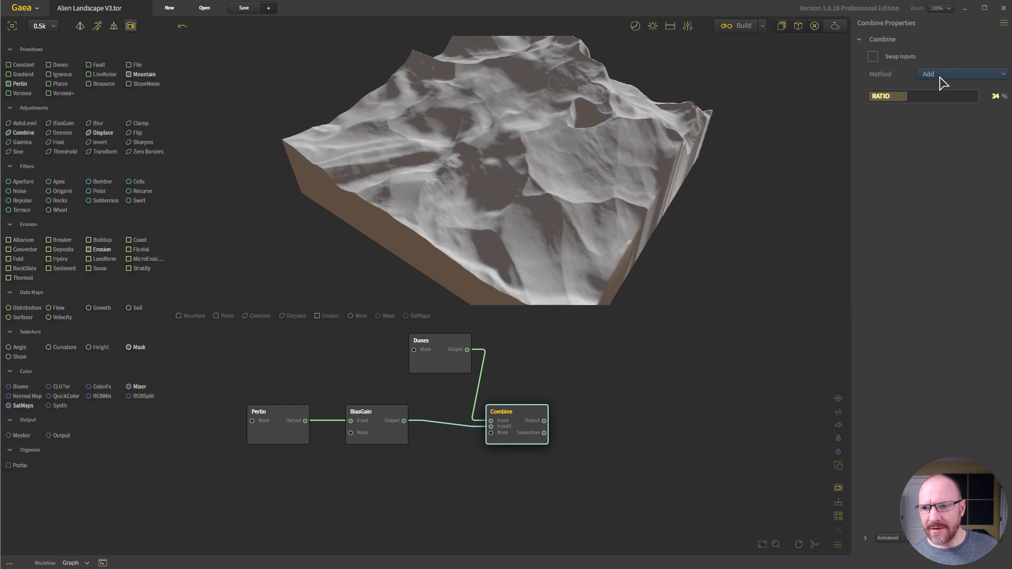
Set the Combine method to Max with a 41% ratio and inspect the blended terrain
click(943, 75)
click(931, 175)
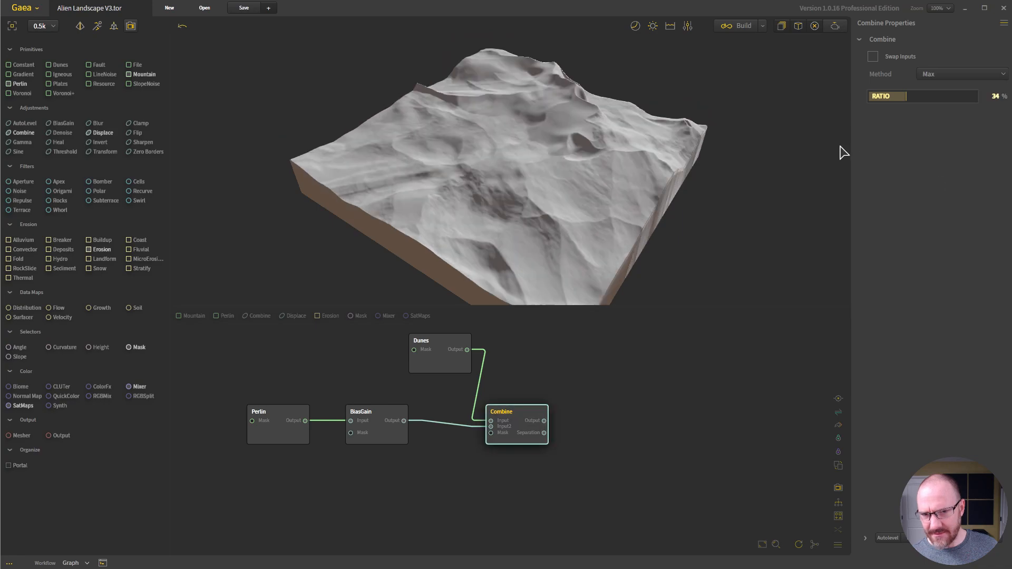
drag(905, 96, 924, 95)
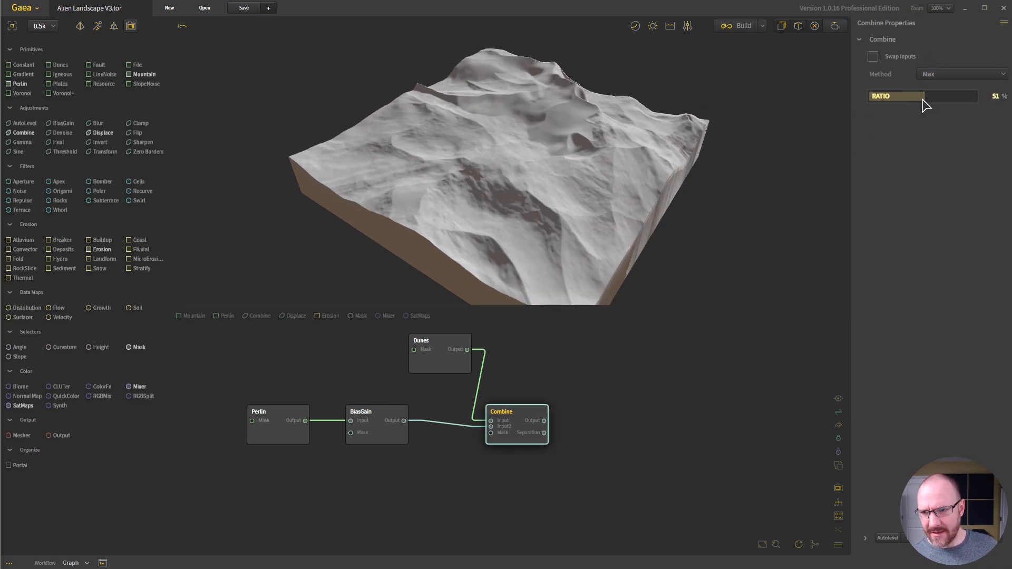
click(941, 76)
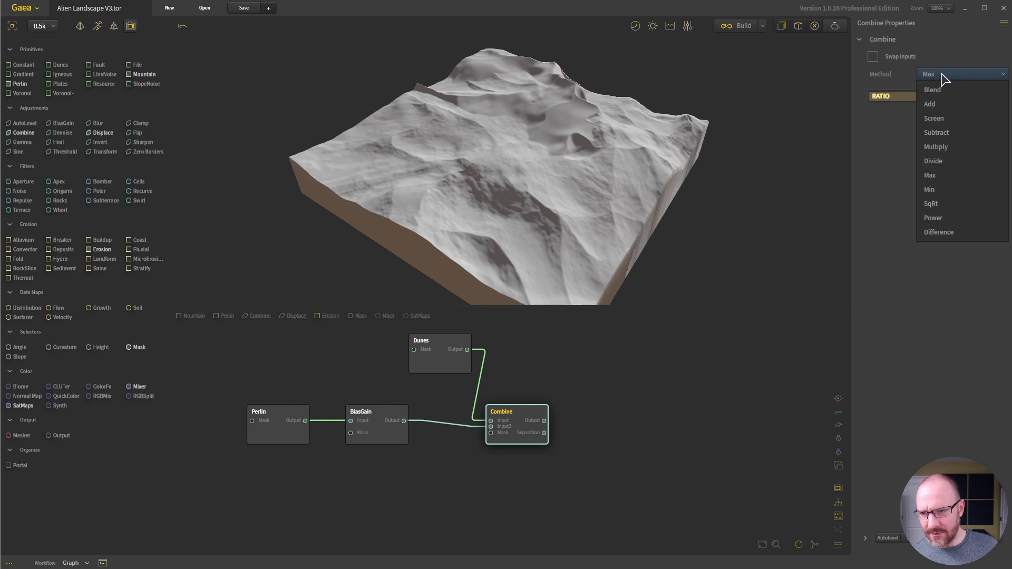
click(896, 158)
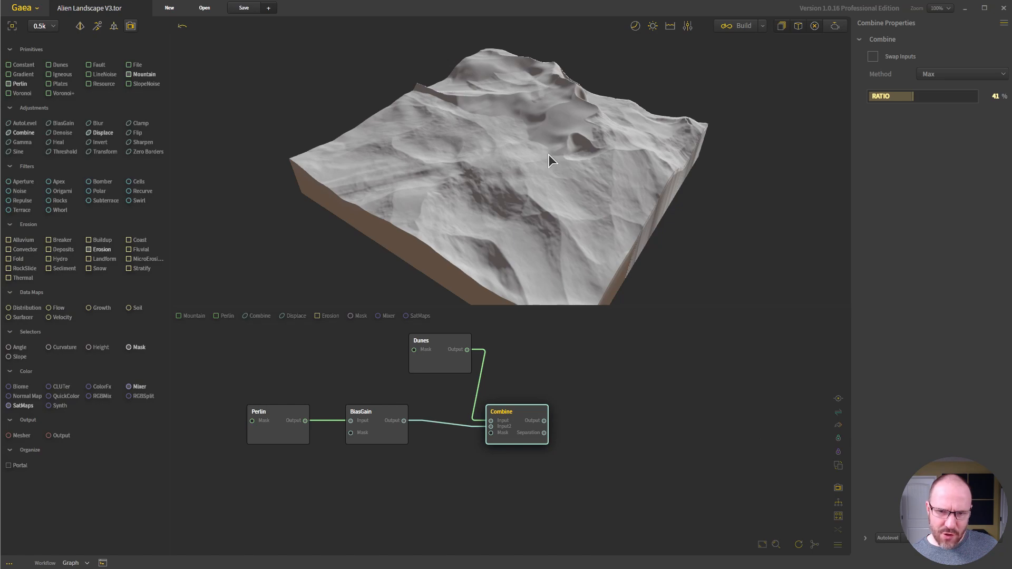
drag(641, 154, 696, 305)
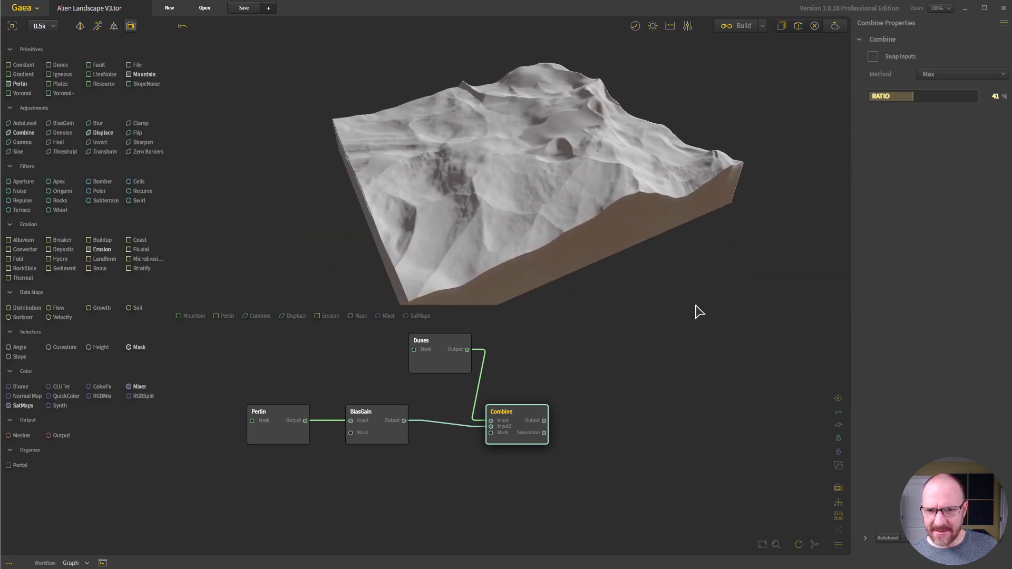
Add a Swirl node fed by the Combine output, set to 133 degrees and 100% scale
click(647, 446)
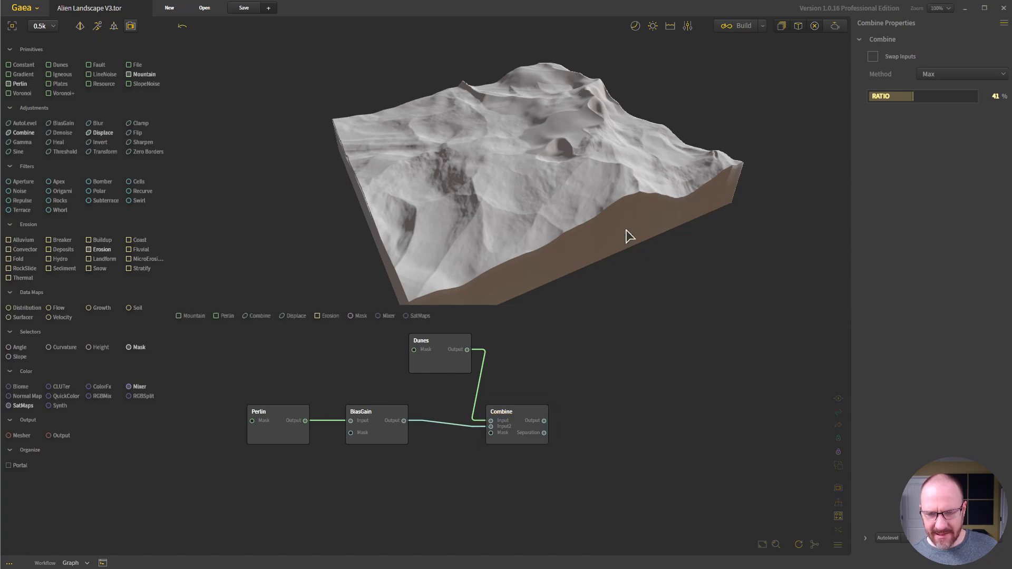
drag(610, 400, 562, 416)
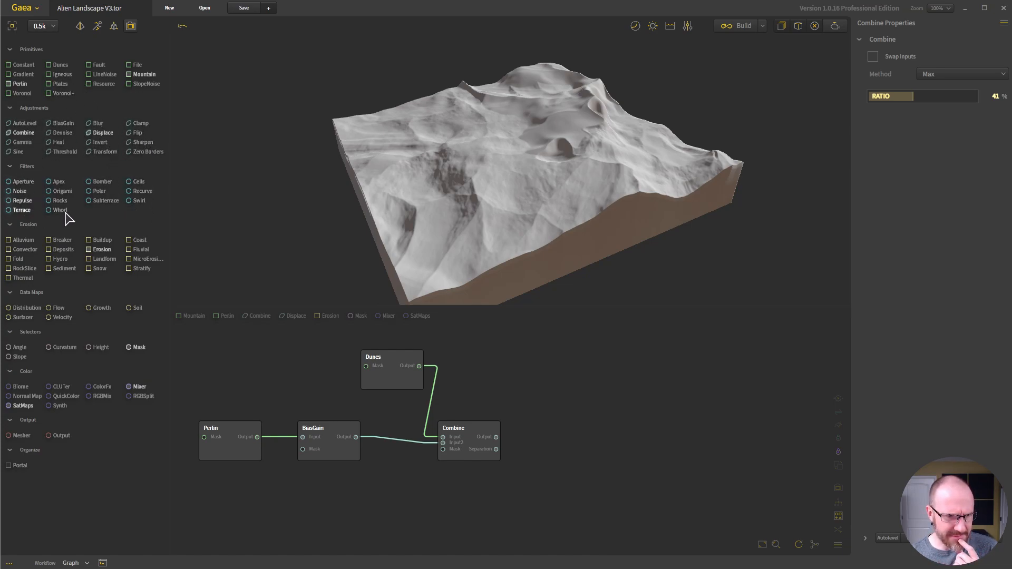
drag(139, 201, 568, 418)
drag(496, 437, 595, 441)
drag(543, 121, 648, 244)
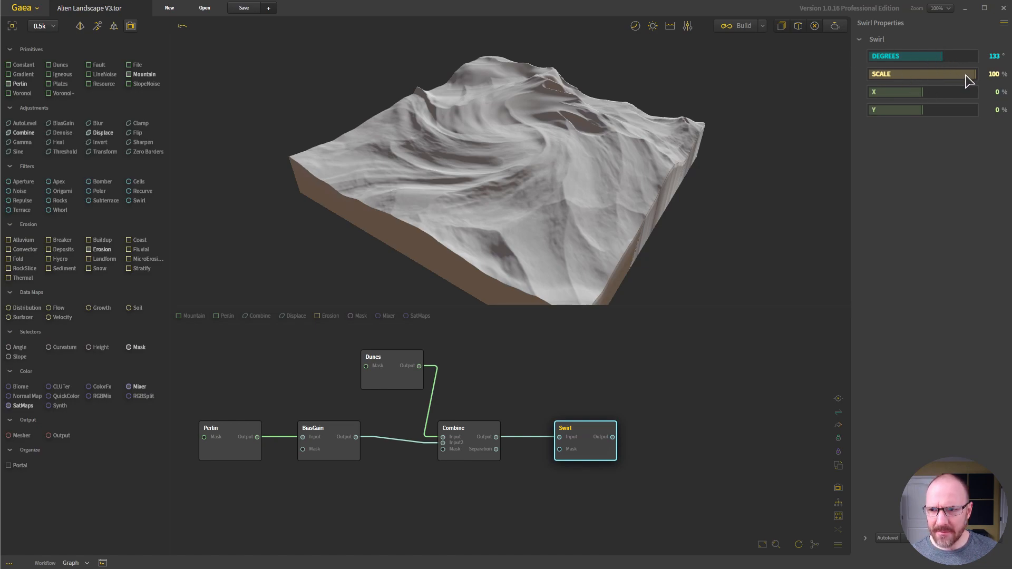
Try the Swirl node at 142 degrees, 40% scale and a 20% X offset
drag(920, 83, 909, 79)
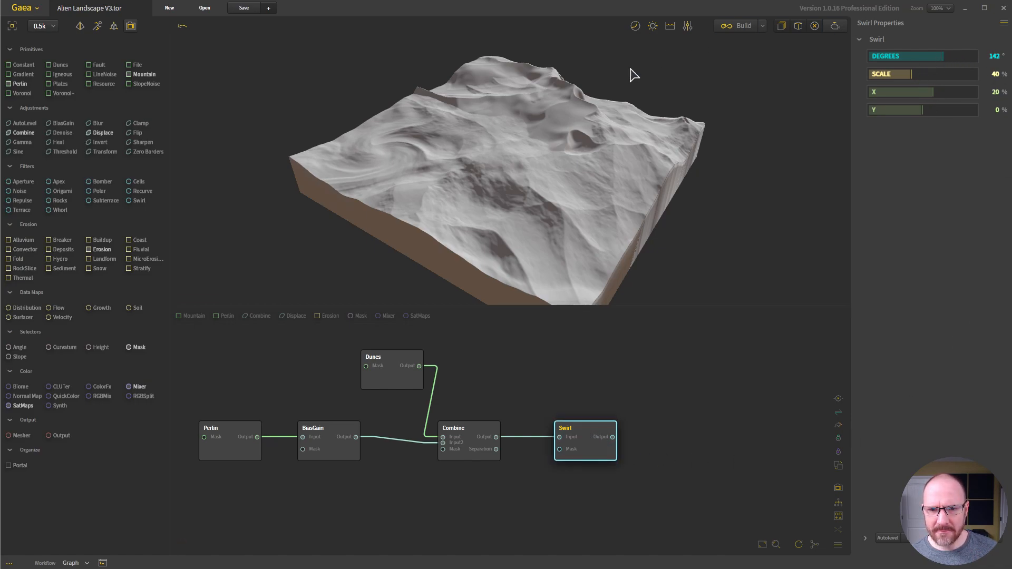
drag(614, 267, 612, 228)
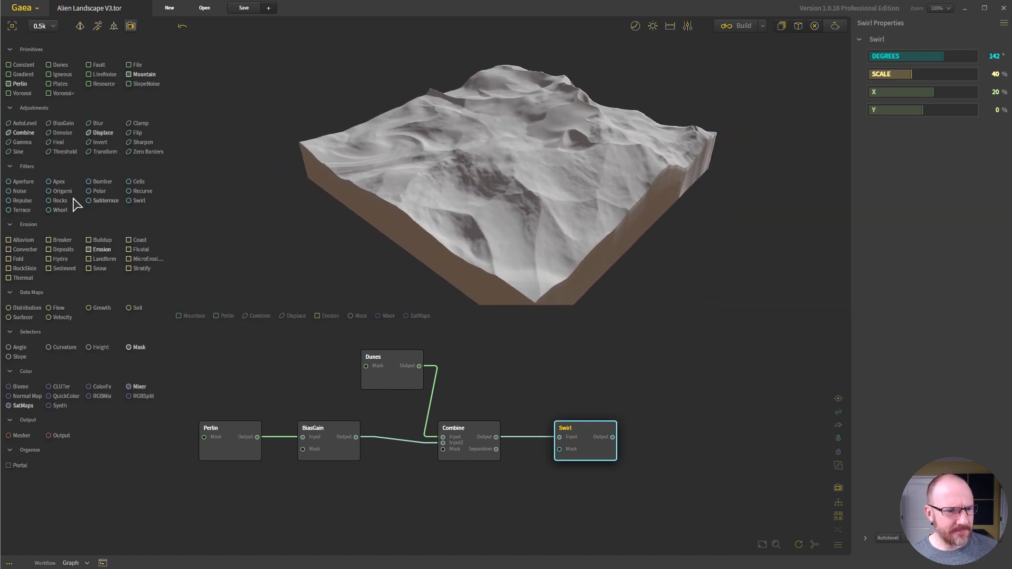
Add a Whorl node fed by the Swirl output and inspect the terrain
drag(60, 212, 683, 428)
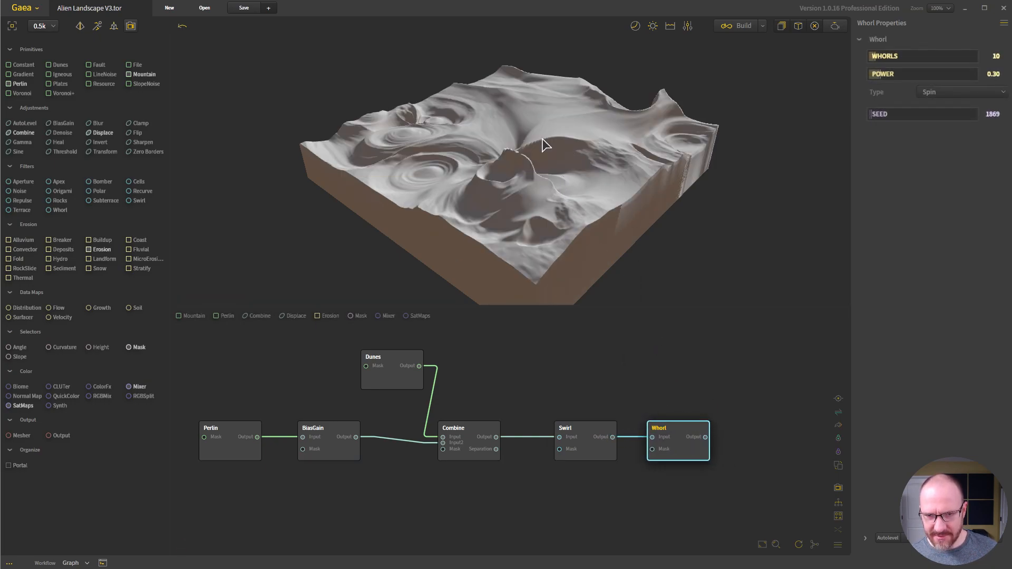
drag(571, 182, 558, 227)
Delete the Swirl node between Combine and Whorl
drag(577, 430, 562, 430)
drag(516, 397, 614, 484)
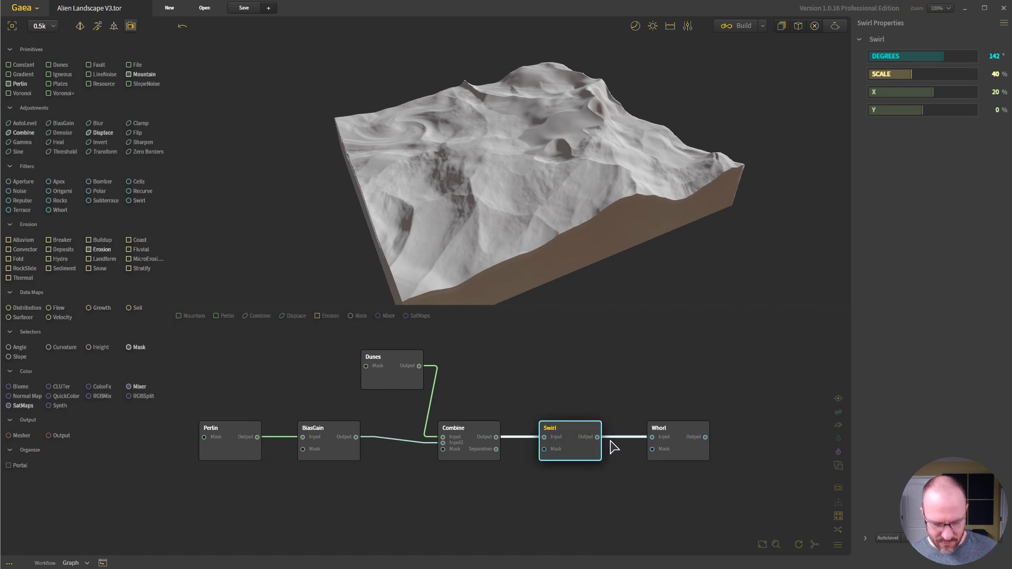
key(Delete)
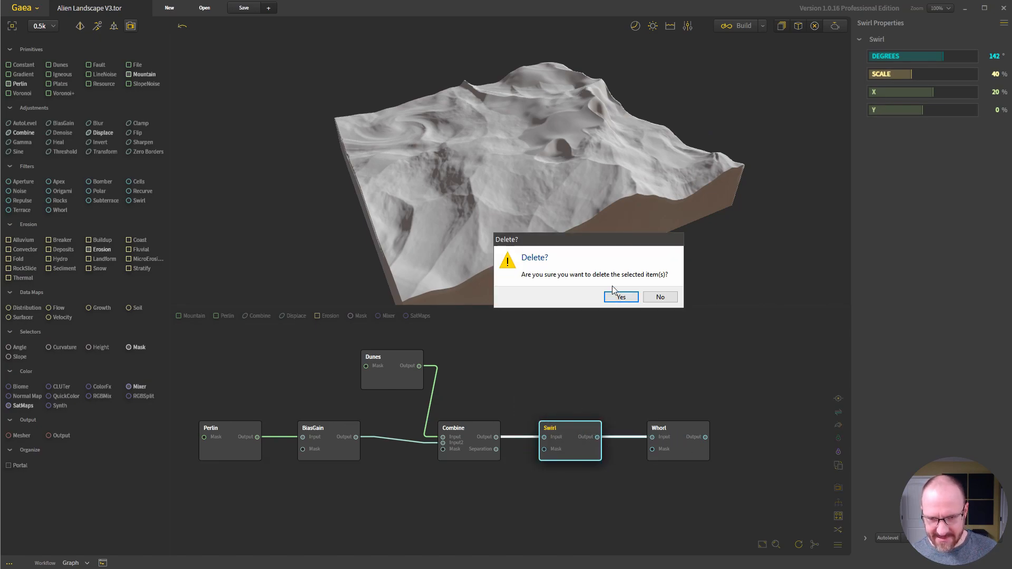
click(660, 299)
drag(527, 399, 627, 476)
key(Delete)
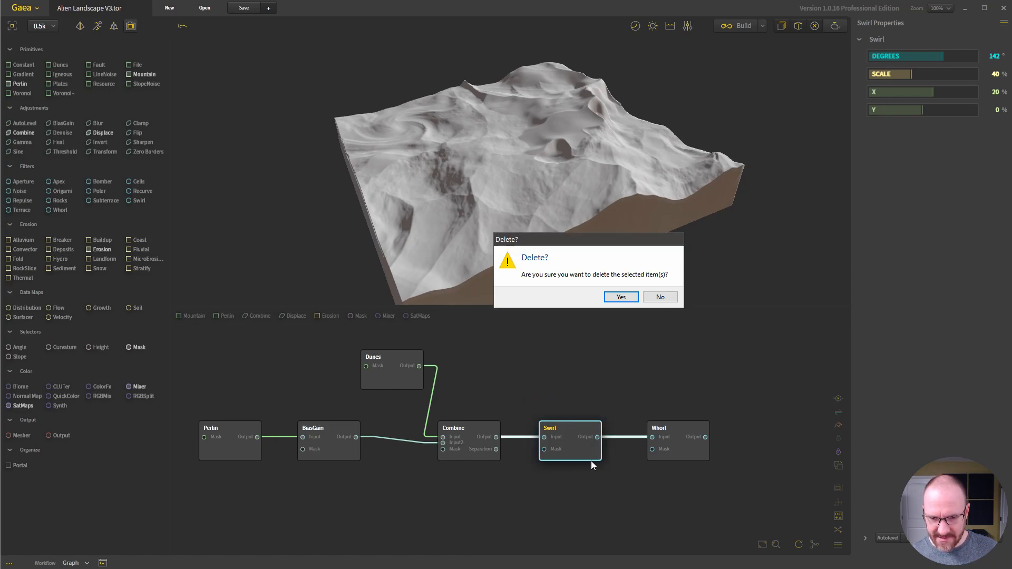
click(621, 297)
Move the Whorl node closer to Combine and connect the Combine output to the Whorl input
drag(680, 433, 626, 433)
drag(496, 437, 606, 445)
drag(522, 141, 590, 203)
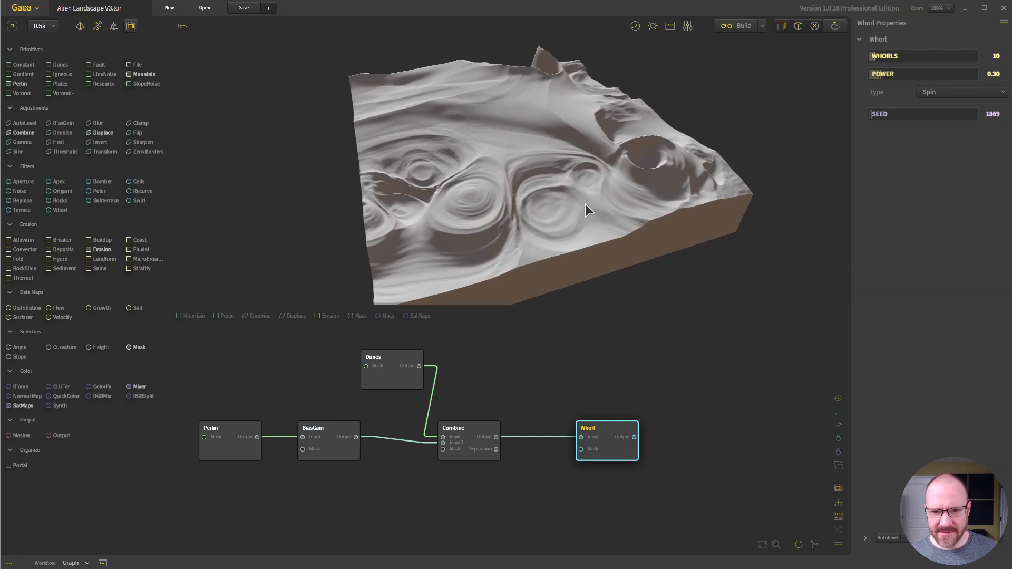
Set the Whorl node to 22 whorls with seed 8013 and inspect the terrain
drag(536, 132, 602, 144)
click(685, 447)
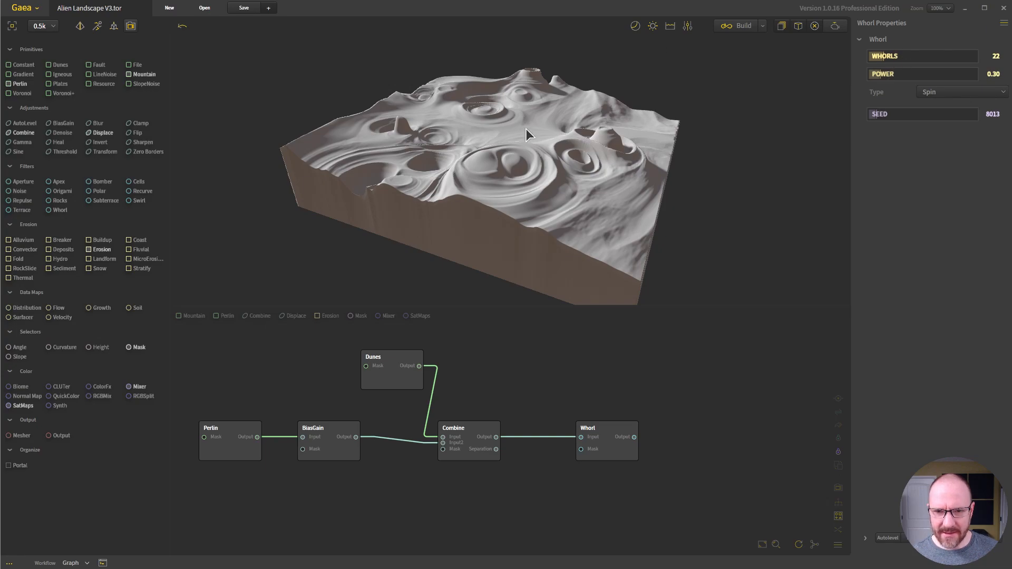
drag(693, 186, 514, 151)
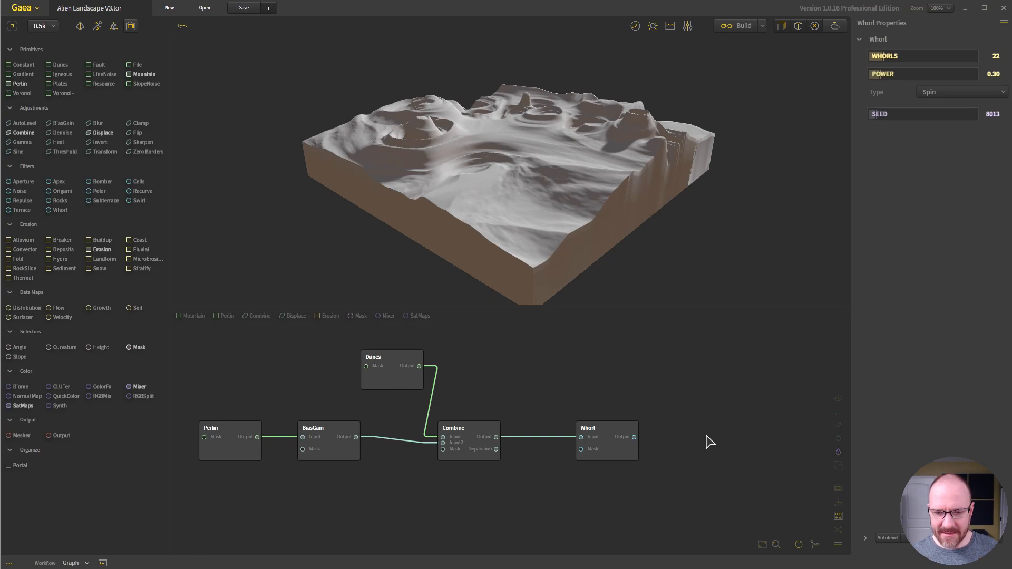
Add a Stratify node fed by the Whorl output and align it with the node row
drag(602, 424, 576, 427)
middle_drag(699, 427, 635, 429)
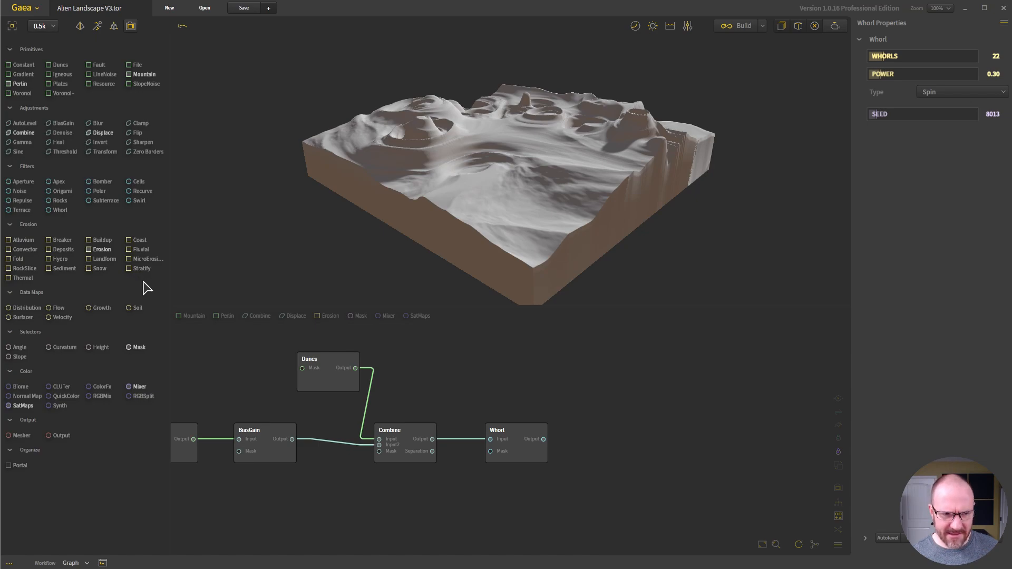
drag(142, 268, 625, 446)
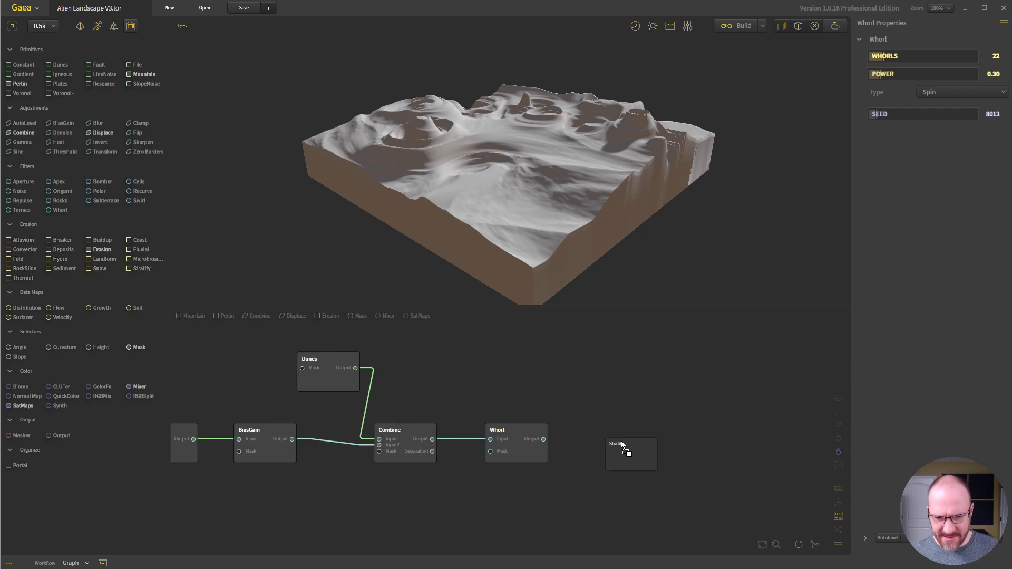
drag(571, 428, 633, 435)
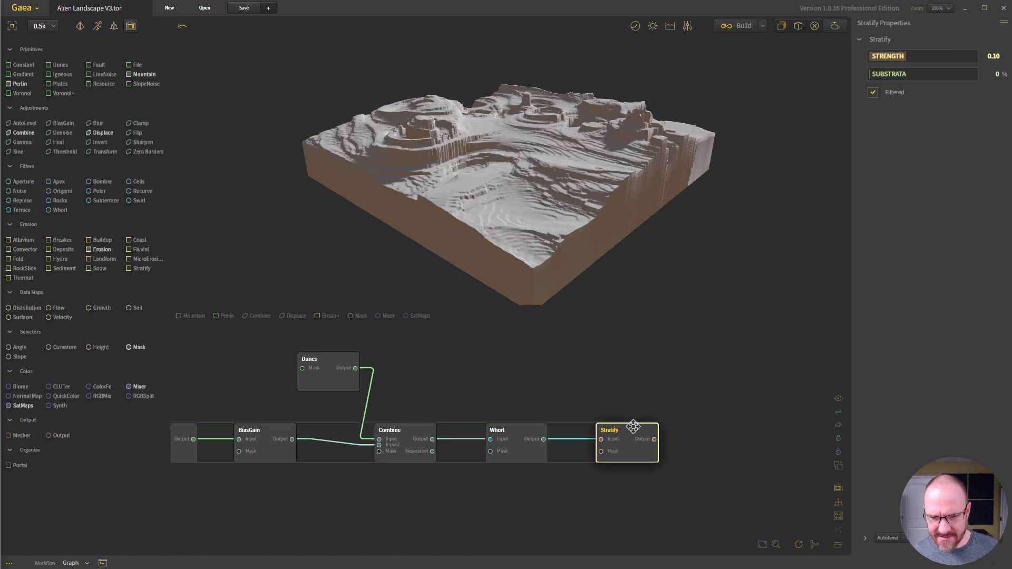
Set the Stratify strength to 0.09 and compare the terrain with Filtered off and on, leaving it on
drag(493, 150, 617, 178)
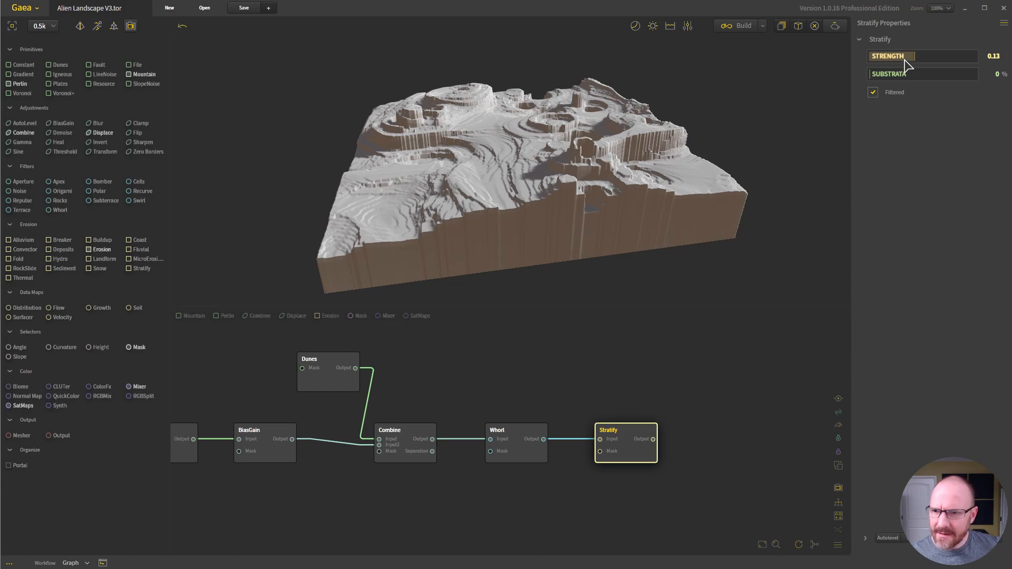
mouse_move(908, 56)
mouse_down()
mouse_move(951, 57)
mouse_move(901, 56)
mouse_up()
click(873, 92)
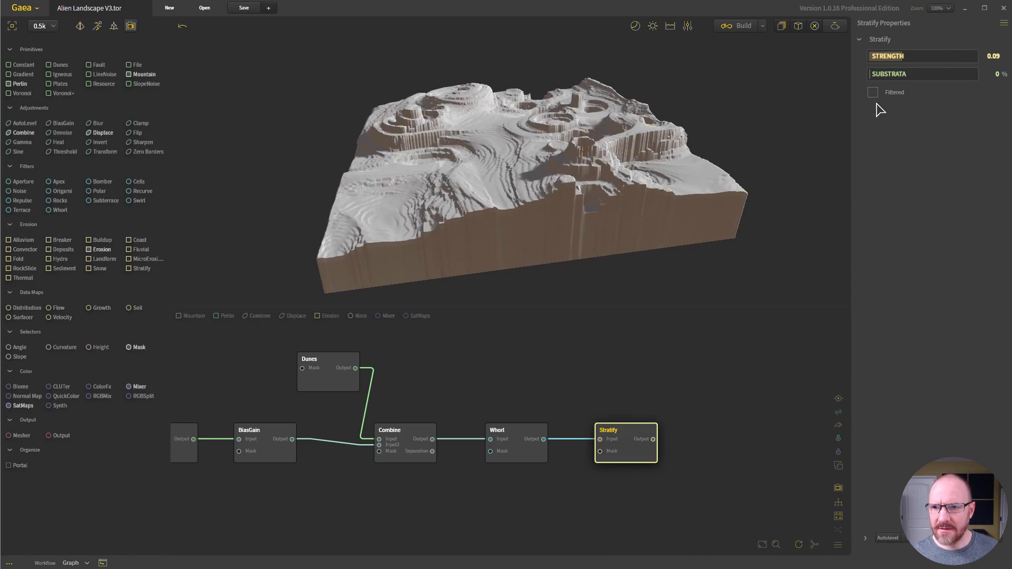
click(873, 92)
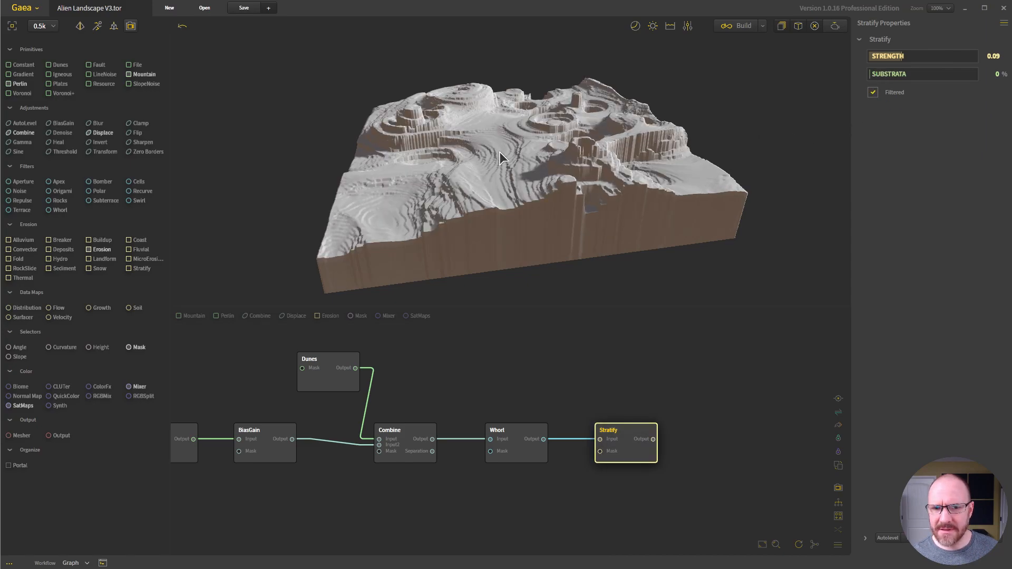
drag(545, 155, 638, 198)
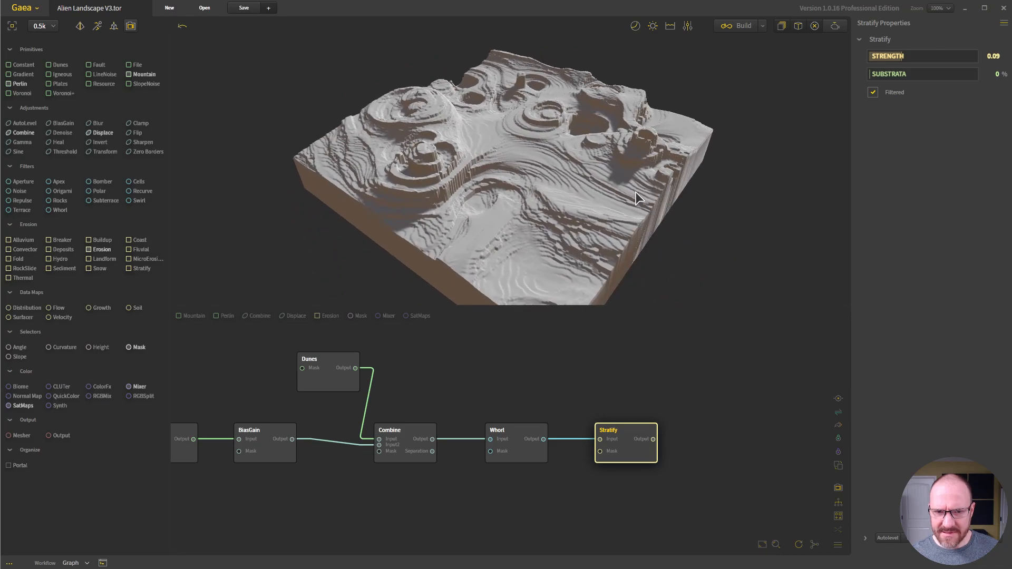
drag(570, 163, 518, 150)
Tighten the Whorl and Stratify node spacing and add an Erosion node fed by the Stratify output
drag(515, 434, 494, 433)
drag(619, 430, 575, 429)
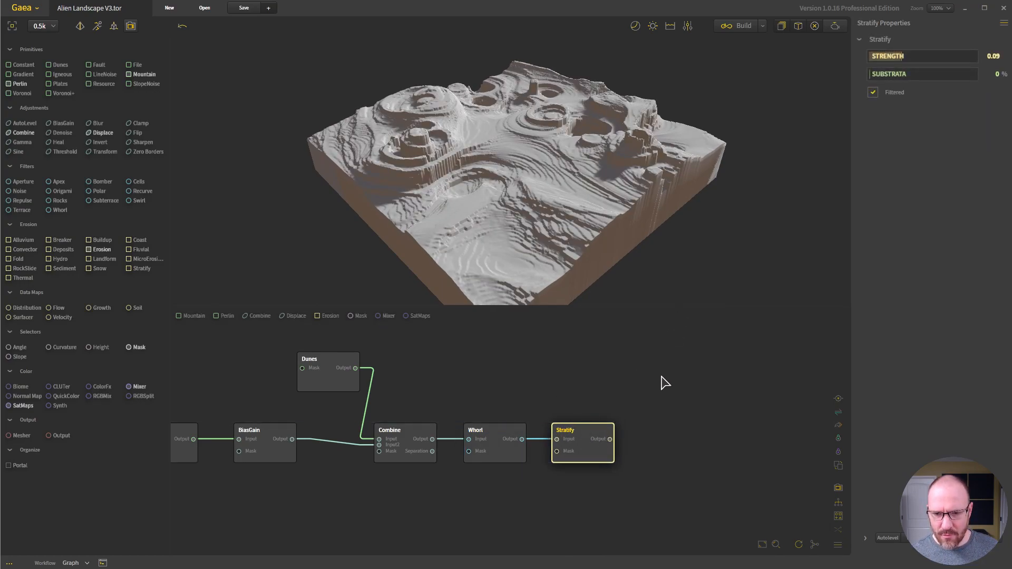
drag(682, 443, 577, 434)
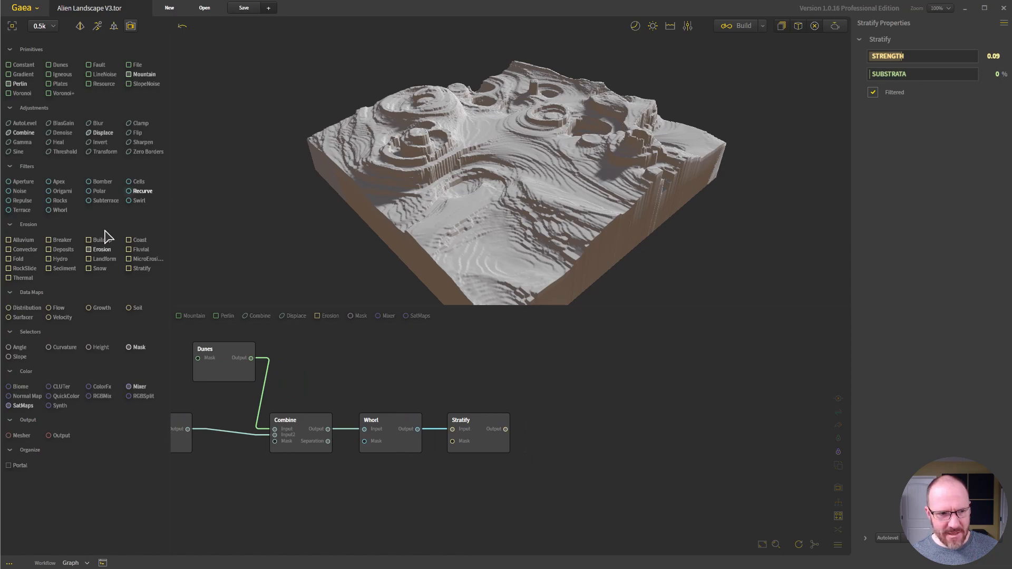
drag(101, 251, 581, 438)
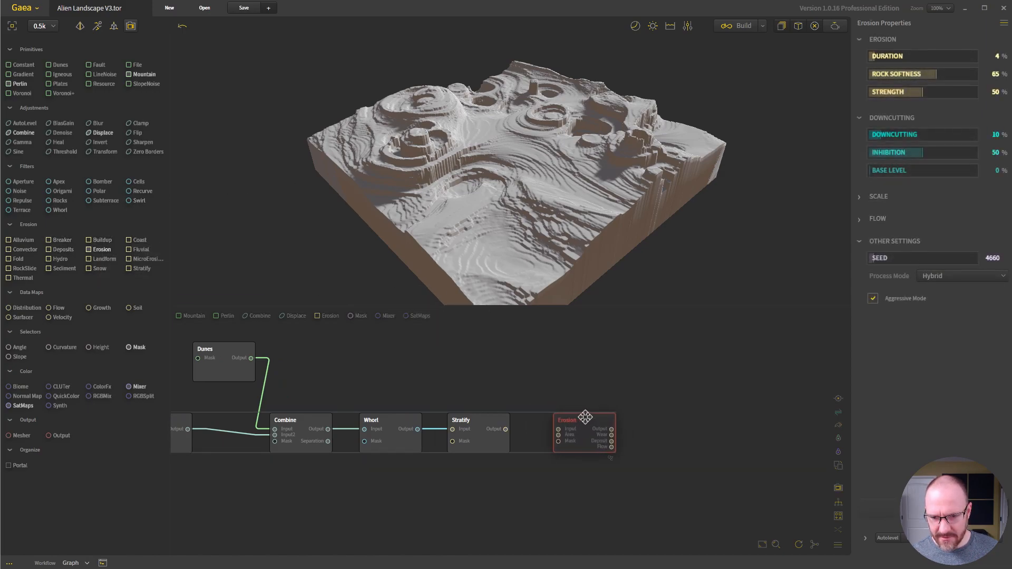
drag(505, 429, 562, 436)
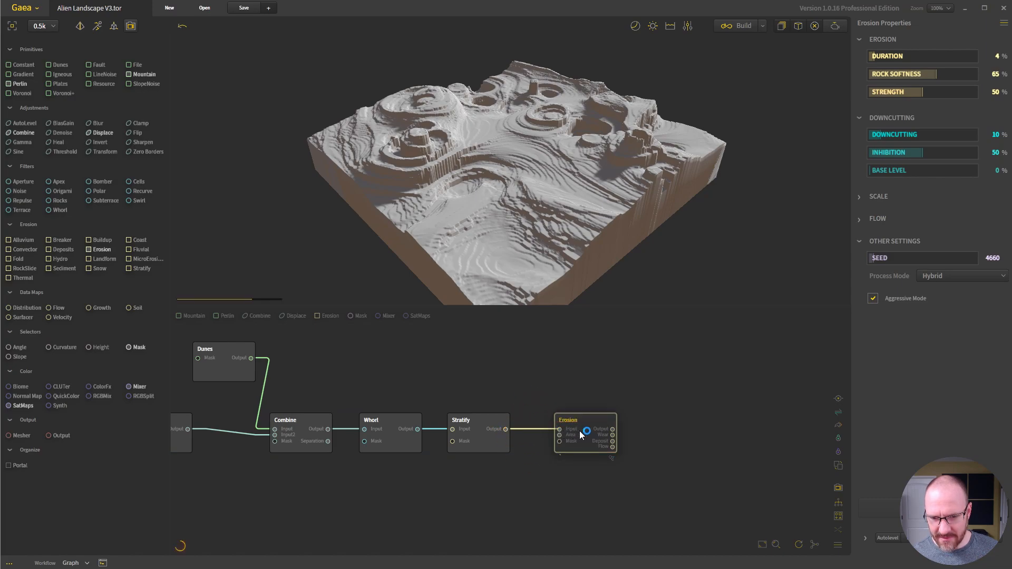
mouse_move(534, 147)
mouse_down()
mouse_move(648, 292)
mouse_move(546, 145)
mouse_up()
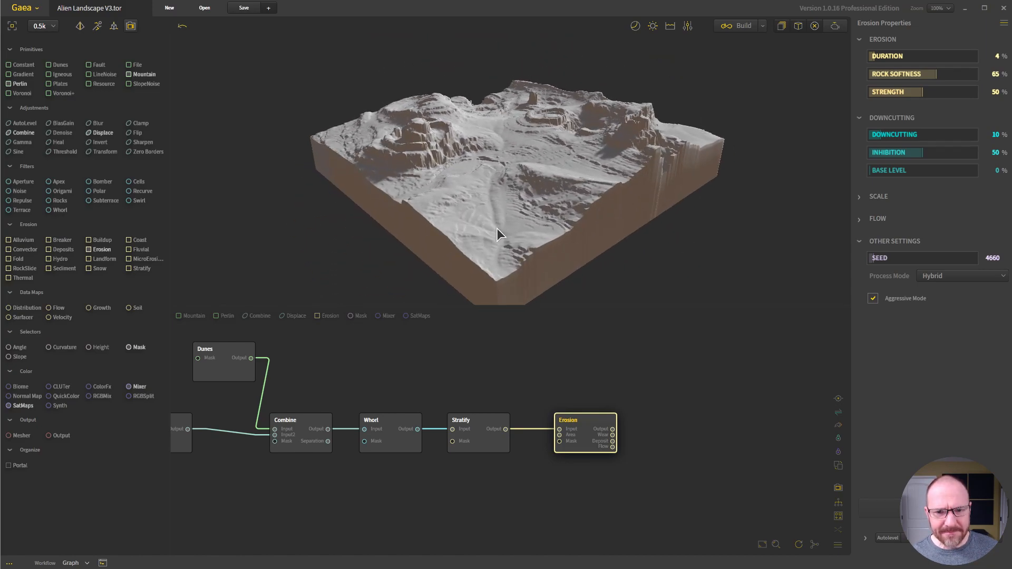
Move the Erosion node aside and add a Blur node fed by Stratify with its power set to 0.10
double_click(591, 422)
drag(591, 421, 618, 466)
click(666, 285)
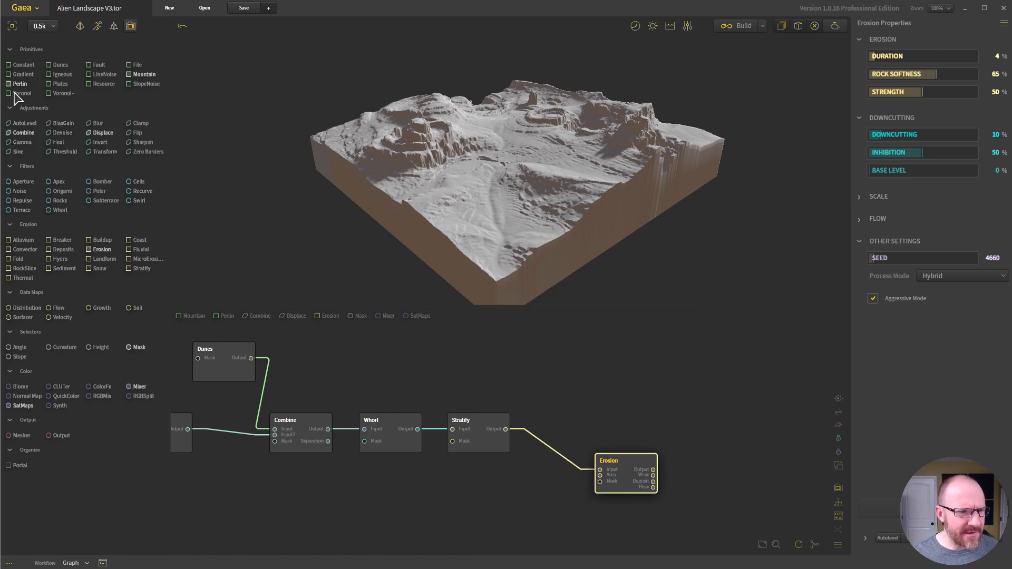
drag(97, 124, 597, 390)
drag(505, 430, 590, 399)
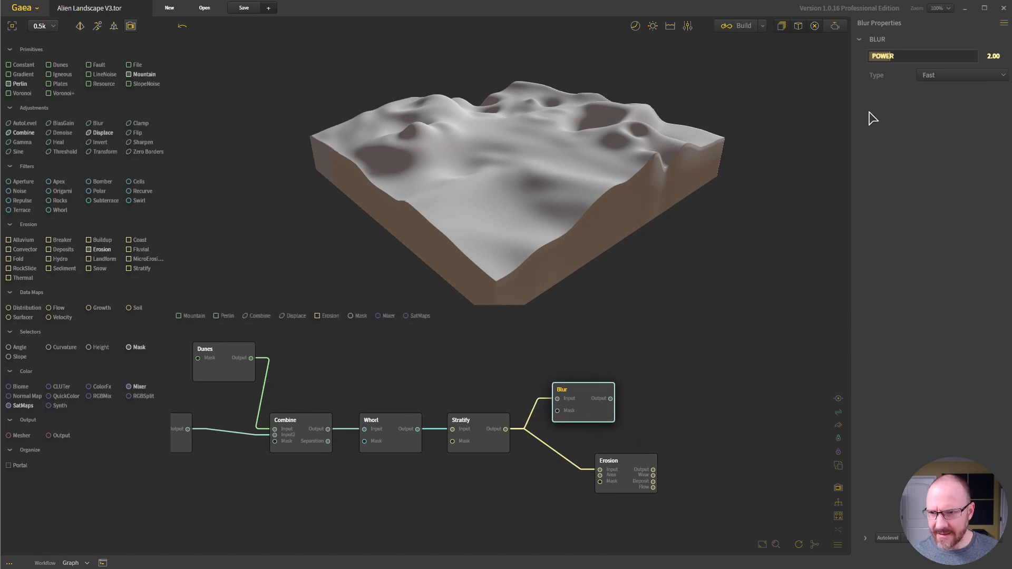
drag(884, 59, 875, 61)
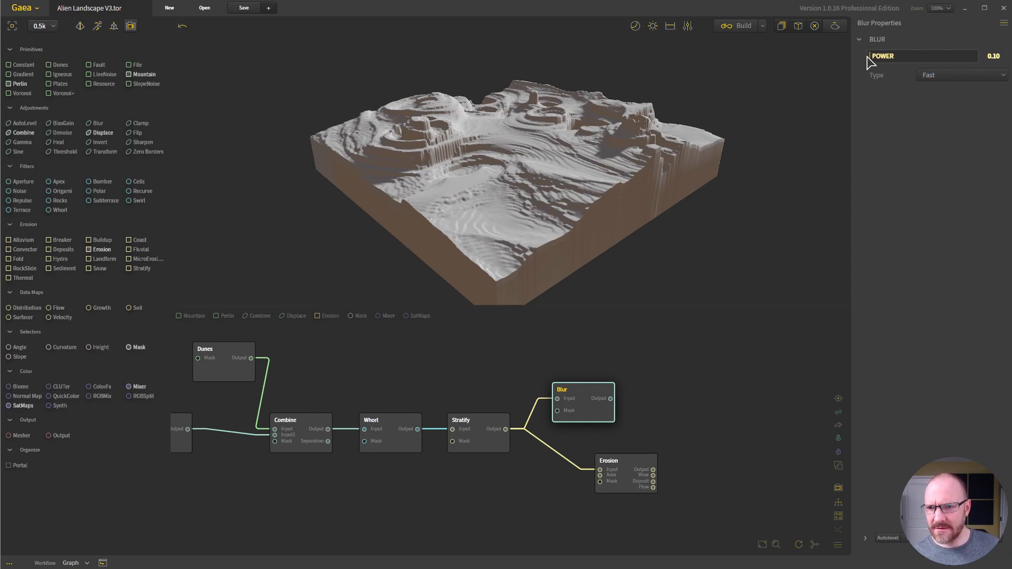
Connect the Blur output to the Erosion input and inspect the eroded terrain
drag(610, 399, 691, 440)
click(663, 465)
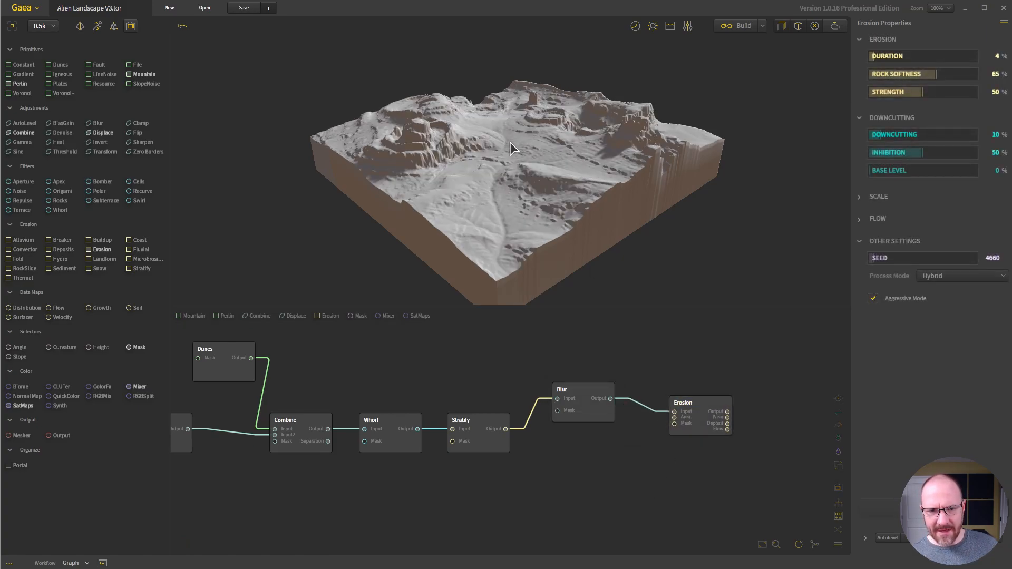
drag(601, 265, 599, 238)
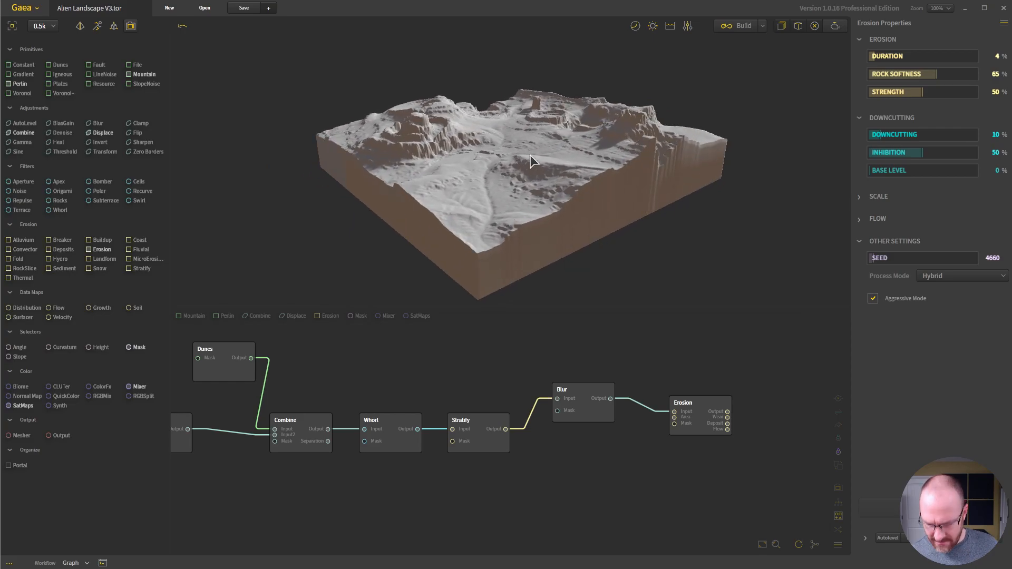
scroll(531, 161, up, 5)
scroll(532, 160, down, 4)
drag(531, 161, 565, 195)
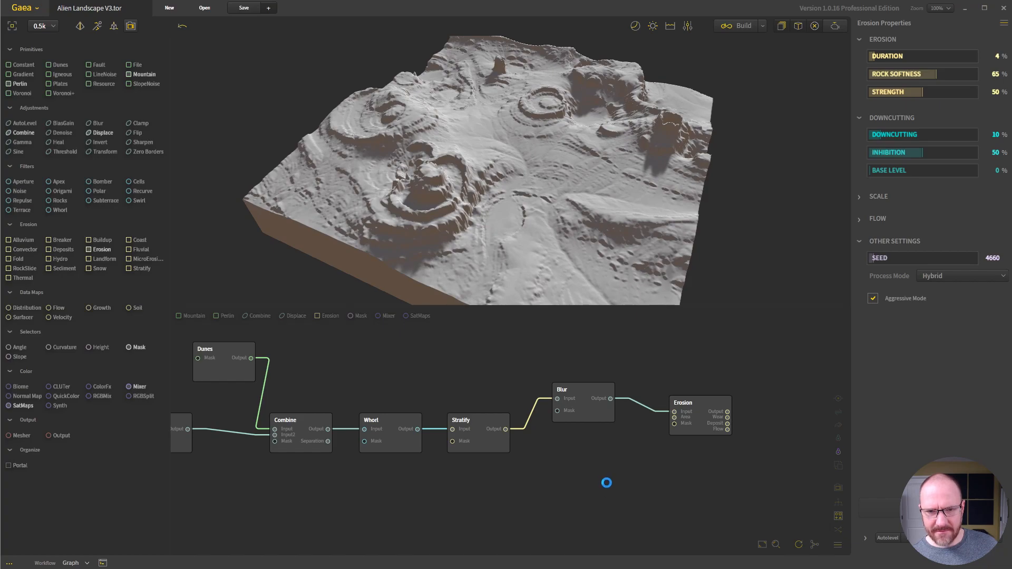
Raise the preview resolution to 1k and reposition the Erosion and Blur nodes in the graph
click(51, 27)
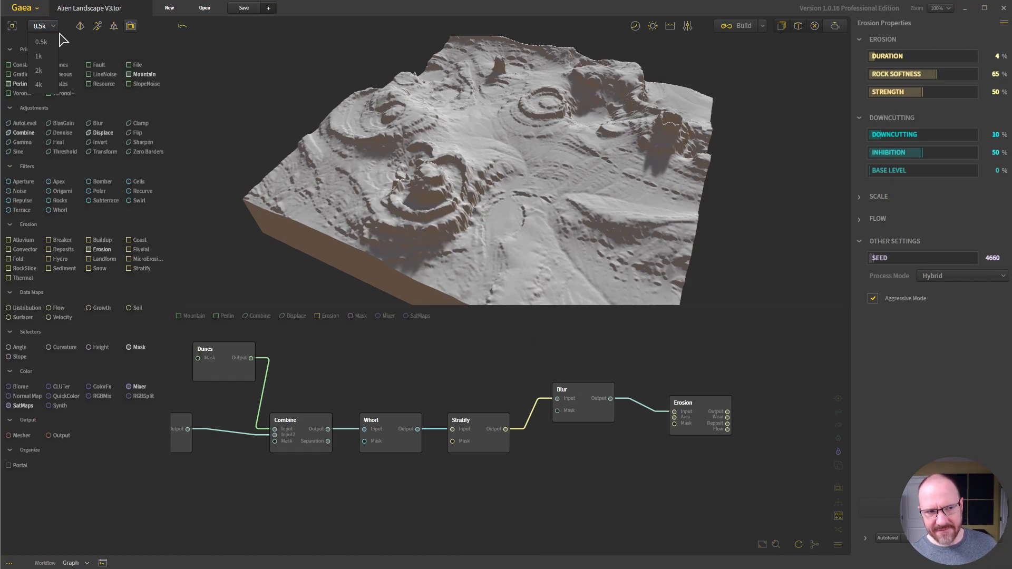
click(41, 58)
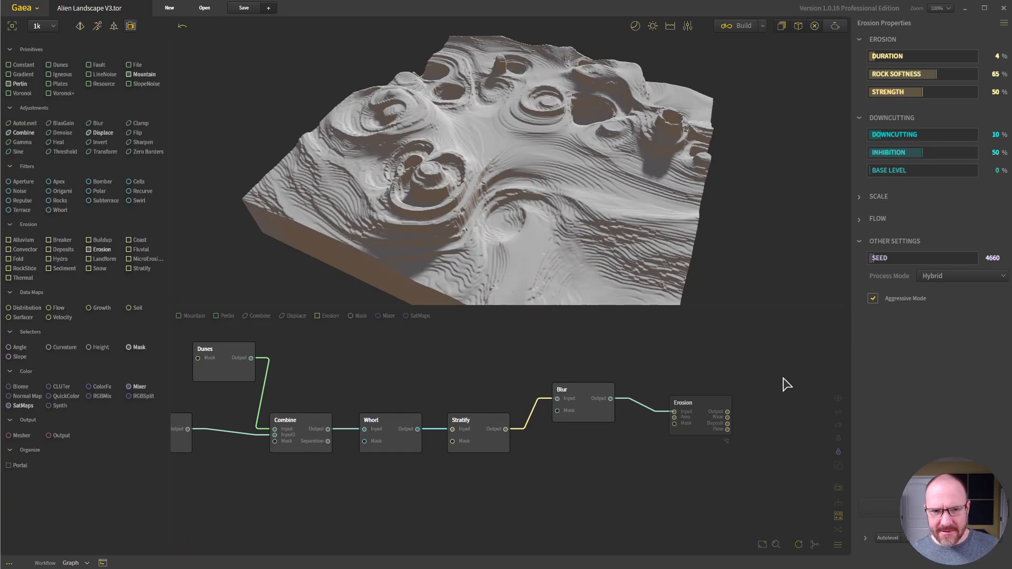
drag(713, 413, 690, 432)
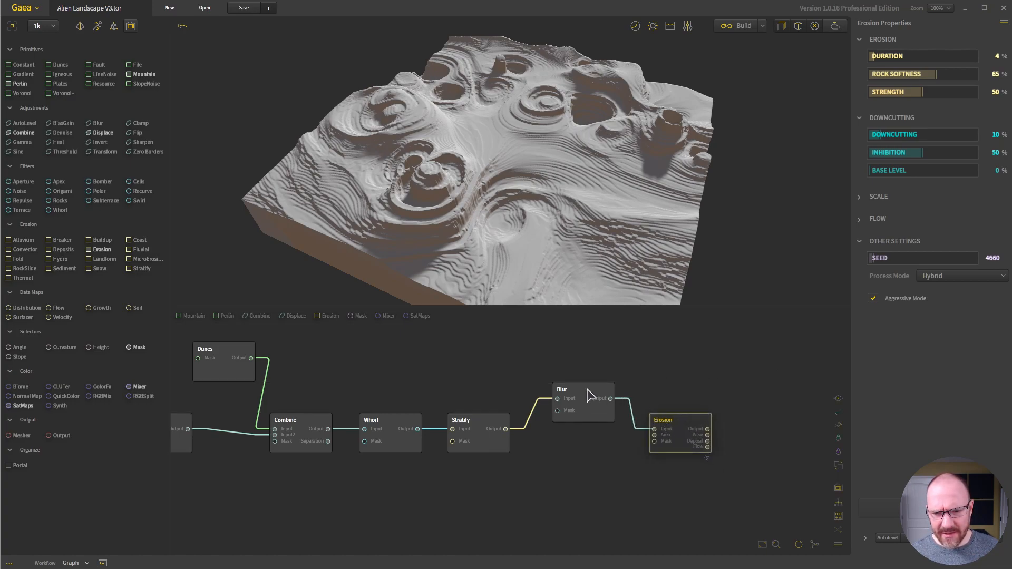
drag(591, 394, 581, 396)
click(688, 437)
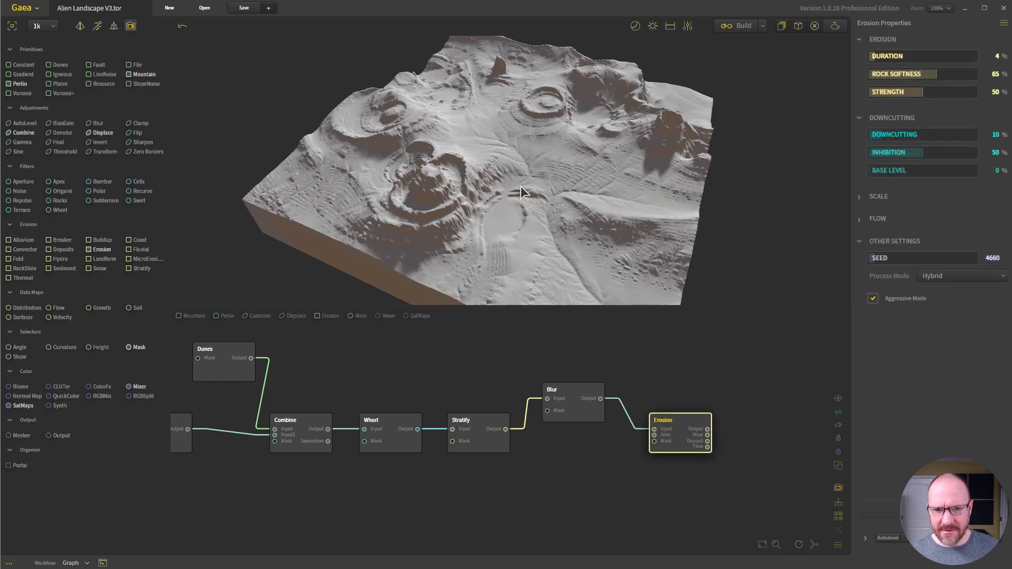
Examine the 1k eroded terrain's surface detail up close from a low angle
drag(530, 166, 461, 108)
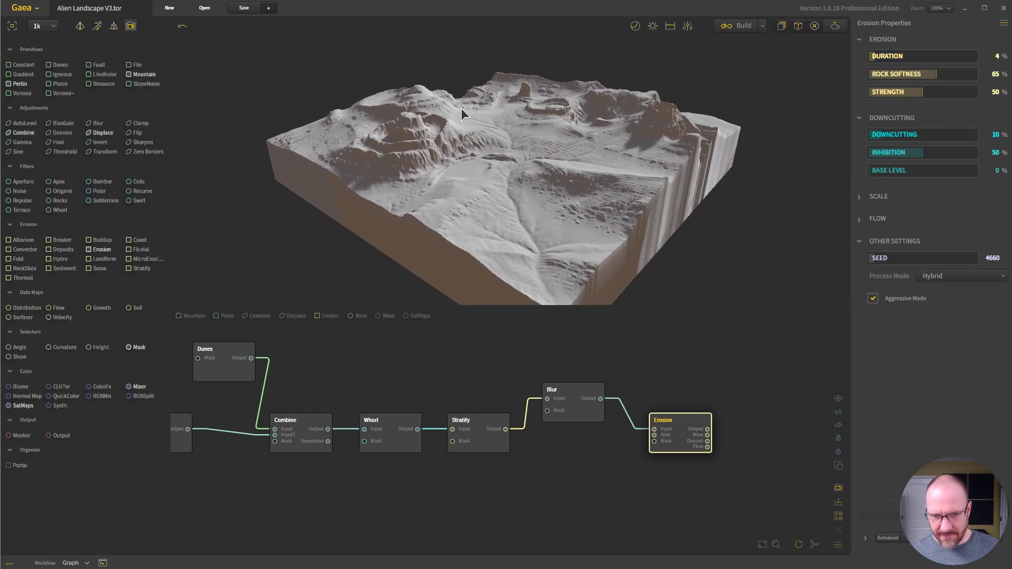
scroll(461, 109, up, 3)
scroll(461, 109, down, 3)
scroll(461, 108, up, 3)
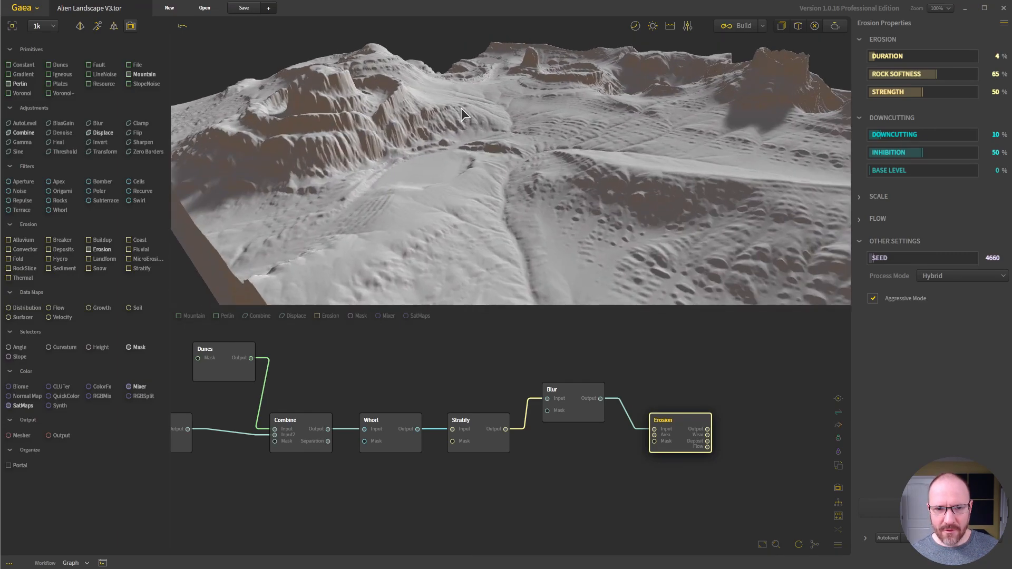
drag(600, 140, 612, 131)
click(646, 497)
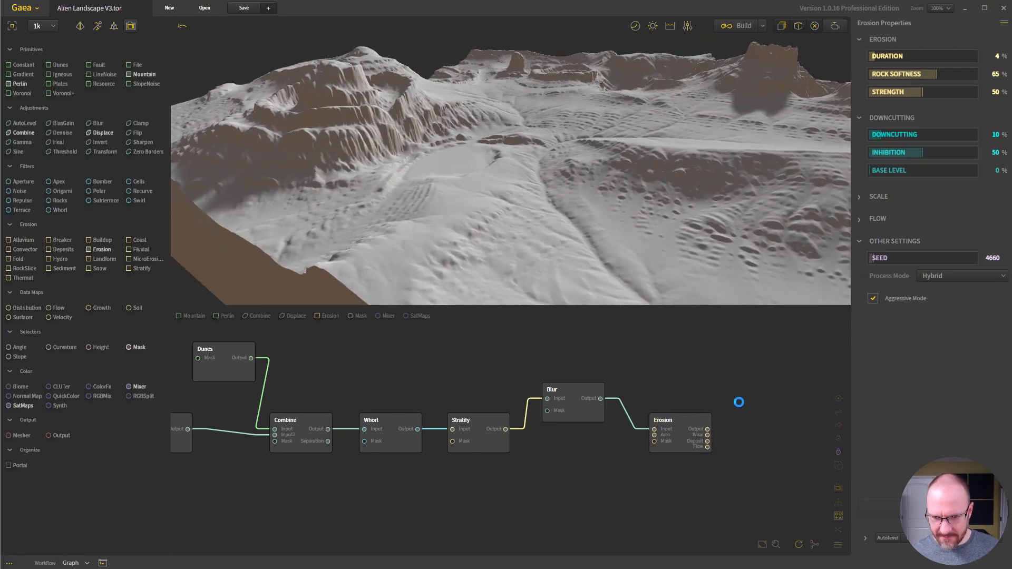
middle_drag(751, 420, 491, 410)
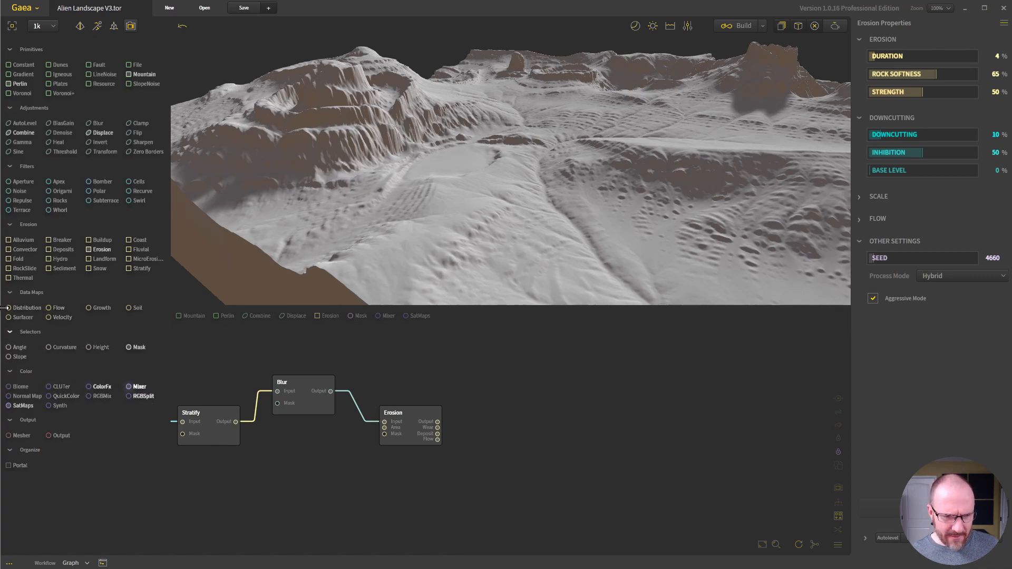
Add a SatMaps node to the graph to the right of Erosion and choose color gradient 0233 for it
drag(23, 406, 594, 372)
drag(602, 297, 609, 416)
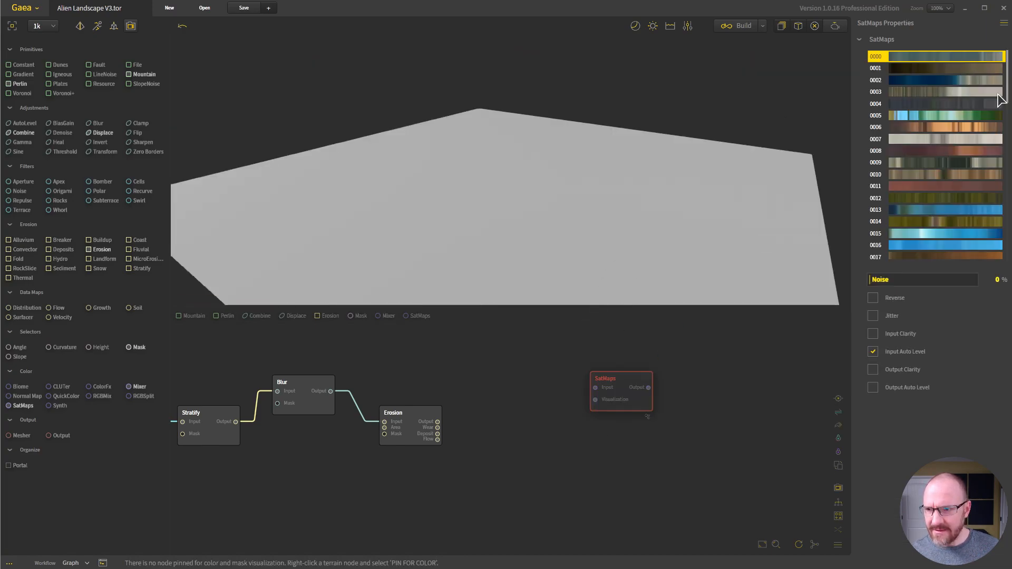
mouse_move(1008, 86)
mouse_down()
mouse_move(1008, 242)
mouse_move(1008, 104)
mouse_up()
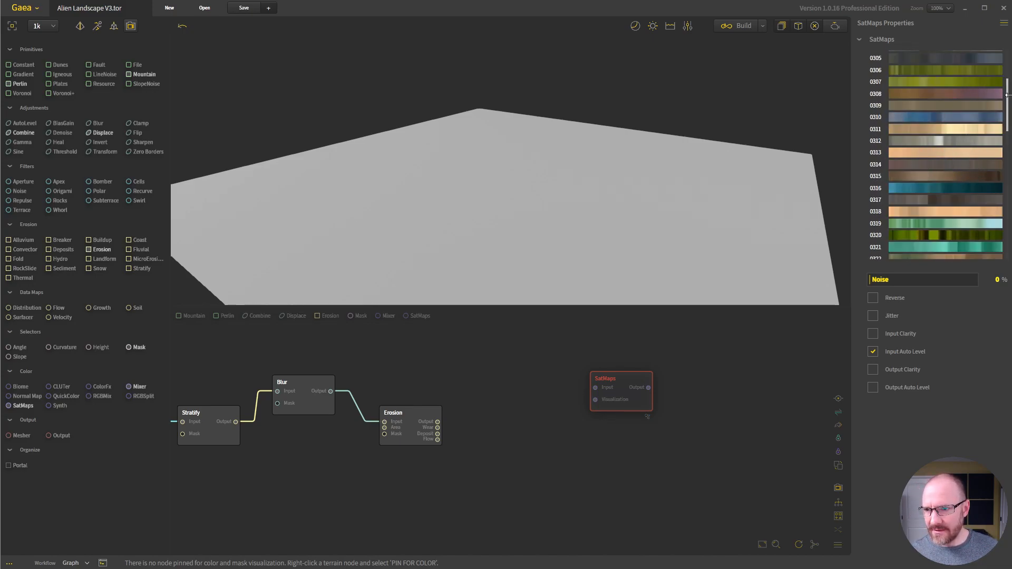
drag(1008, 104, 1006, 94)
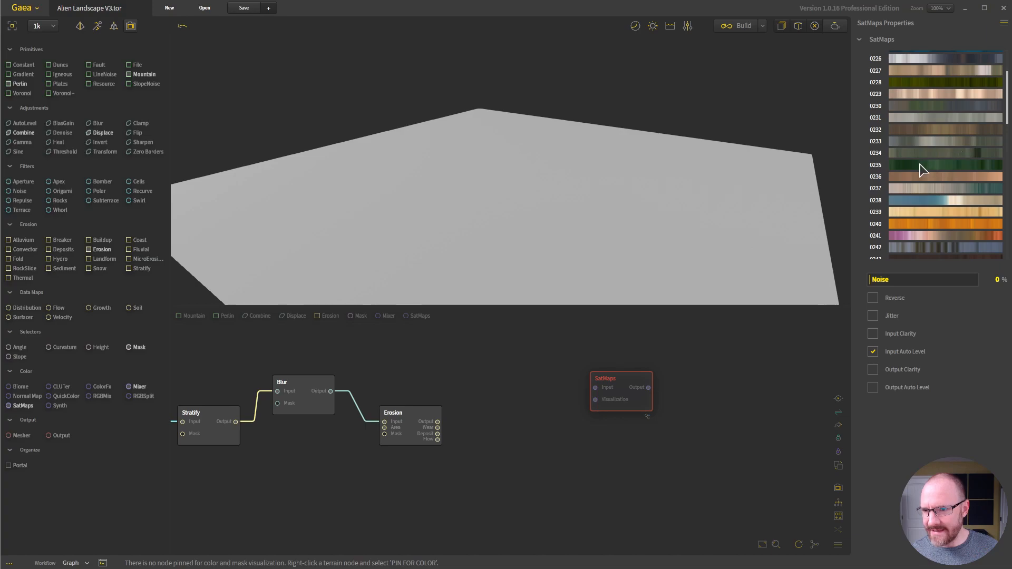
click(945, 131)
click(936, 143)
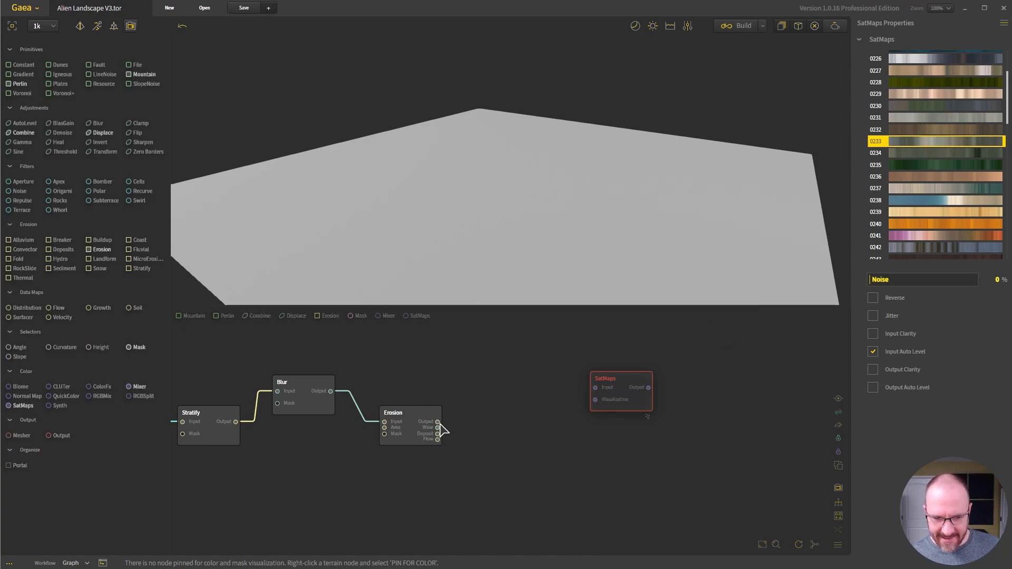
Move the SatMaps node closer to Erosion and connect the Erosion output to its input
drag(623, 383, 605, 377)
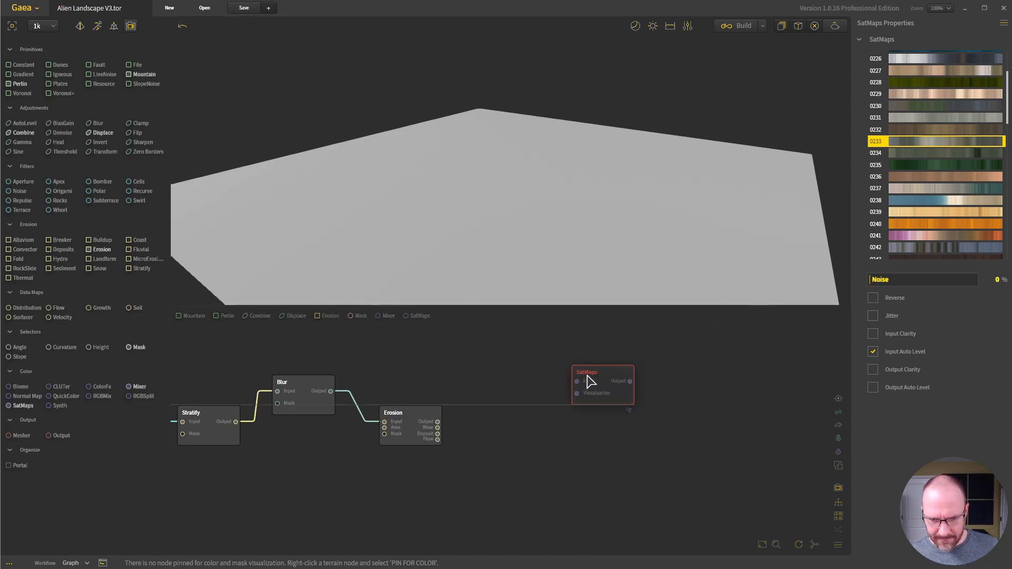
drag(439, 423, 493, 386)
right_click(449, 420)
click(461, 395)
drag(438, 422, 584, 375)
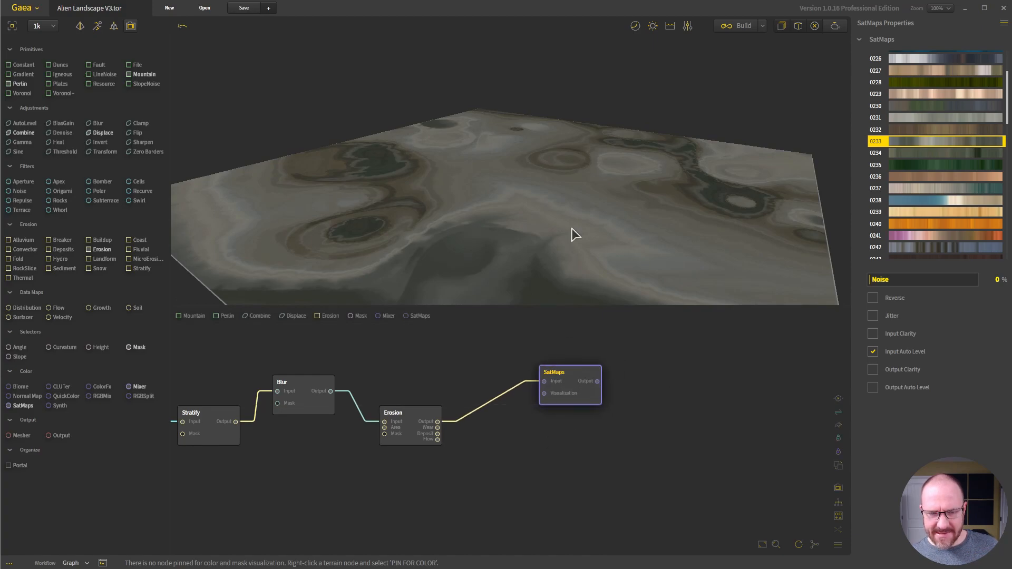
drag(547, 228, 586, 263)
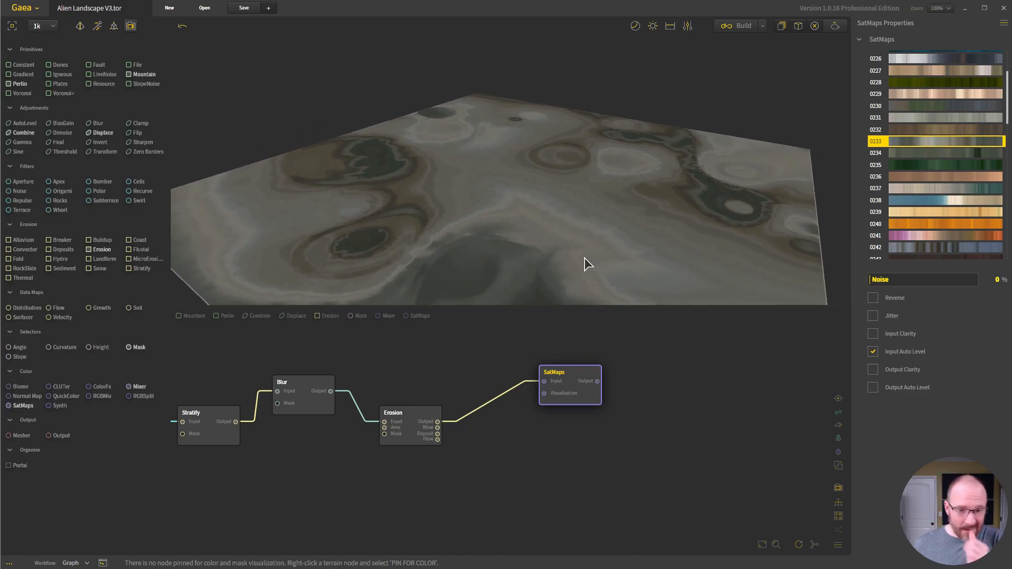
drag(542, 200, 590, 321)
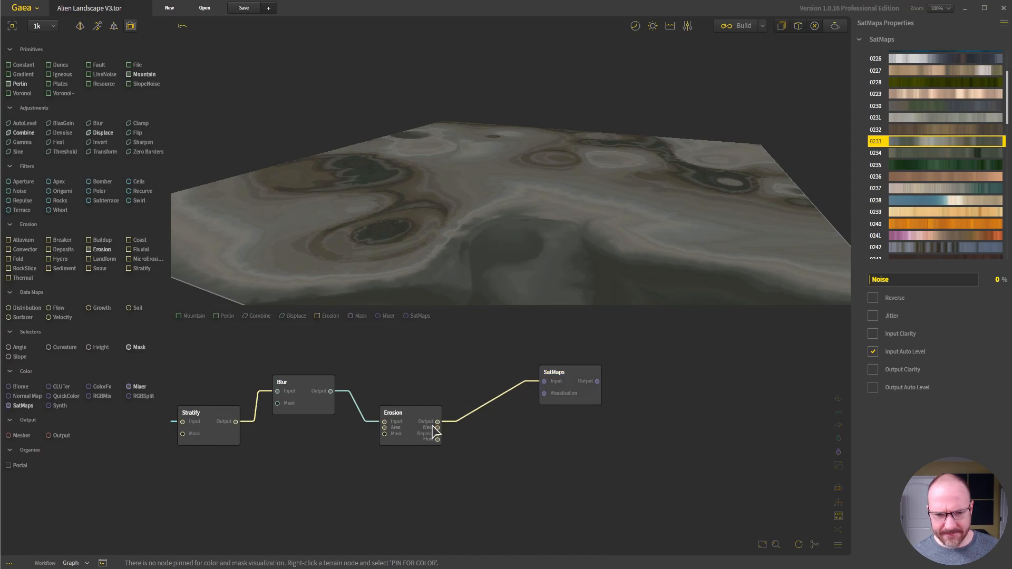
click(403, 413)
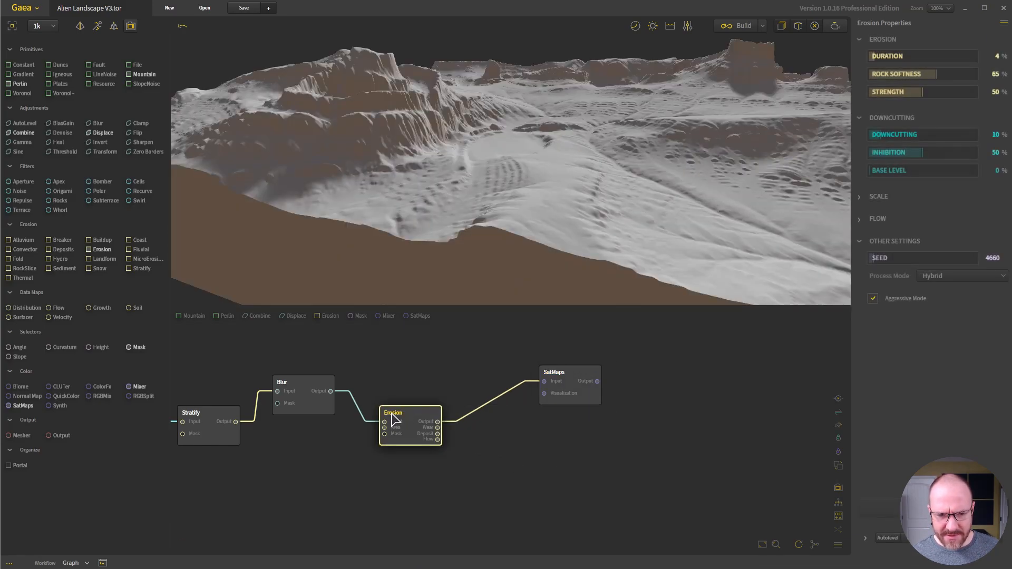
right_click(392, 416)
click(338, 489)
right_click(388, 413)
click(283, 474)
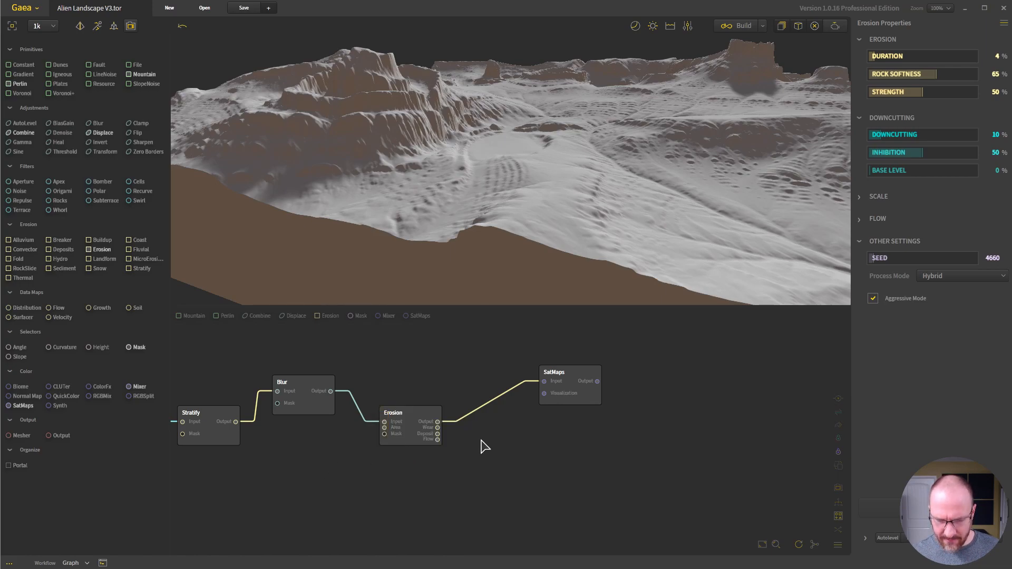
Pin the Erosion node for color so the color maps display on its terrain
scroll(485, 447, up, 4)
middle_drag(529, 392, 534, 448)
scroll(508, 385, down, 1)
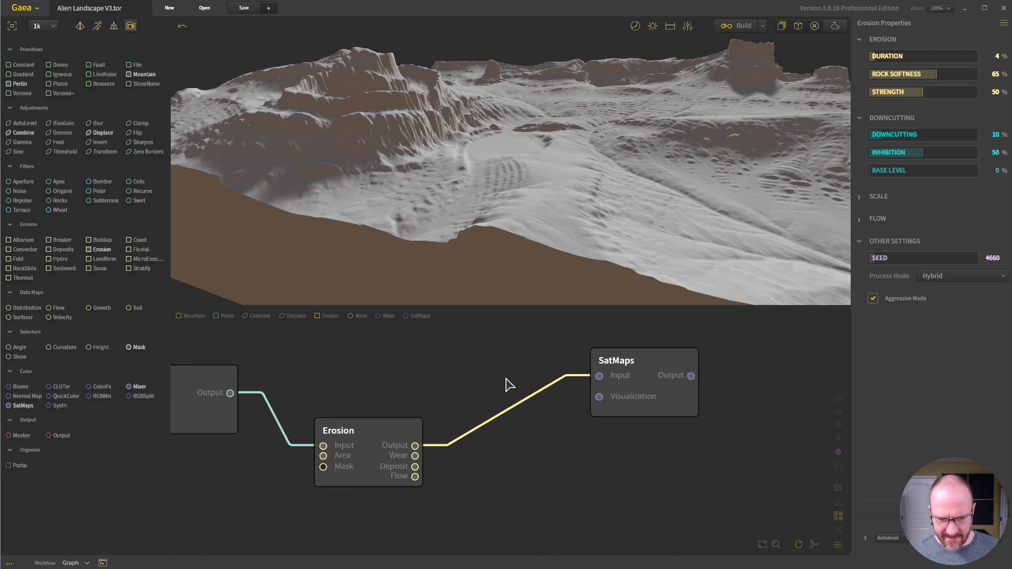
click(338, 435)
right_click(338, 433)
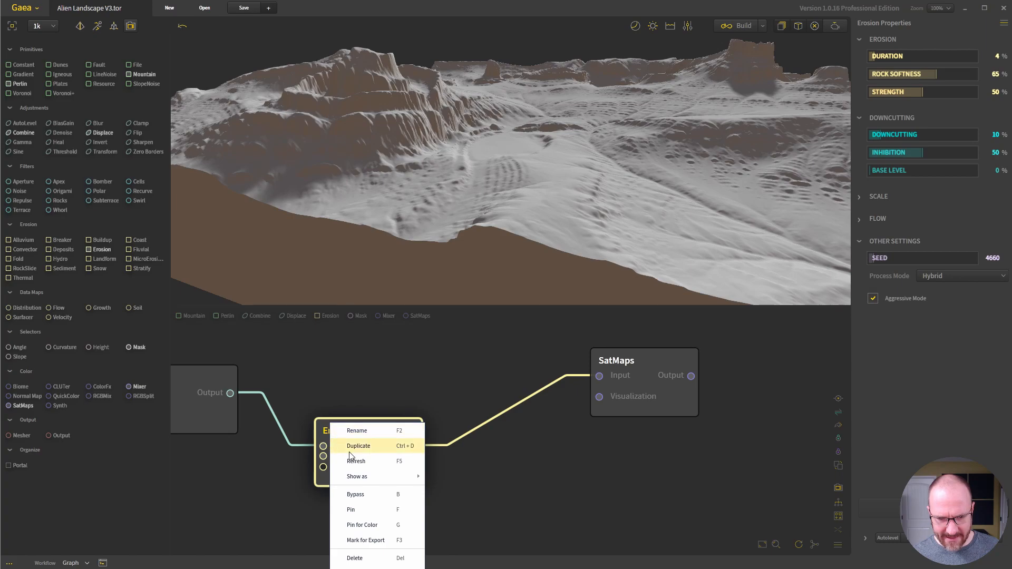
click(368, 527)
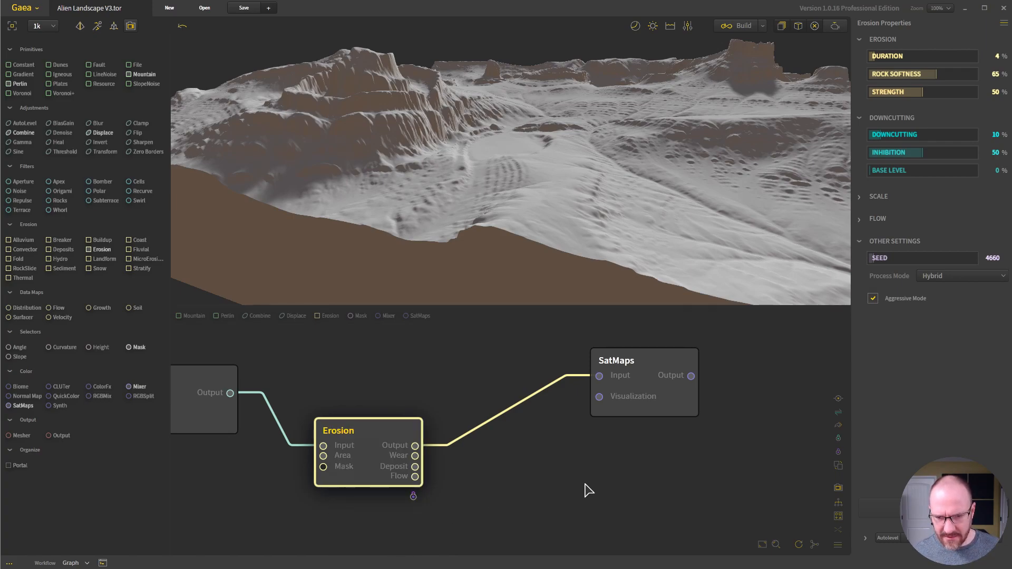
Display the SatMaps node and examine its colors on the eroded terrain
click(631, 370)
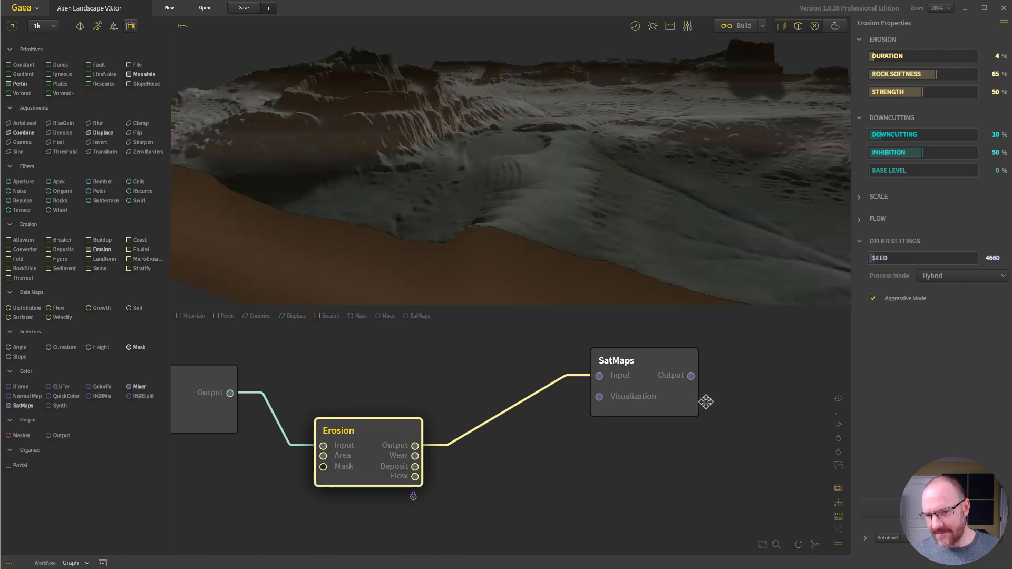
drag(610, 99, 598, 143)
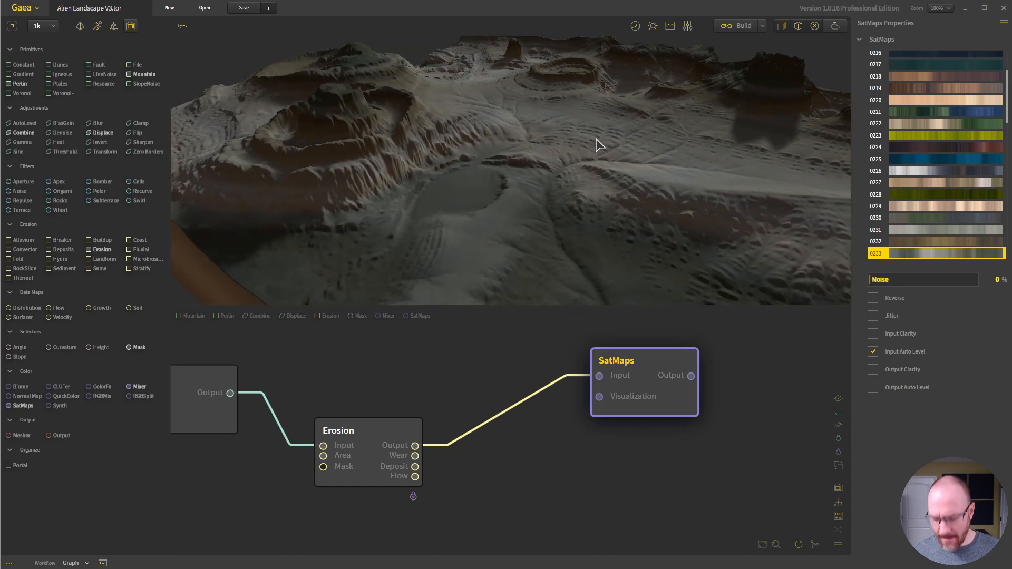
click(610, 510)
scroll(576, 433, down, 3)
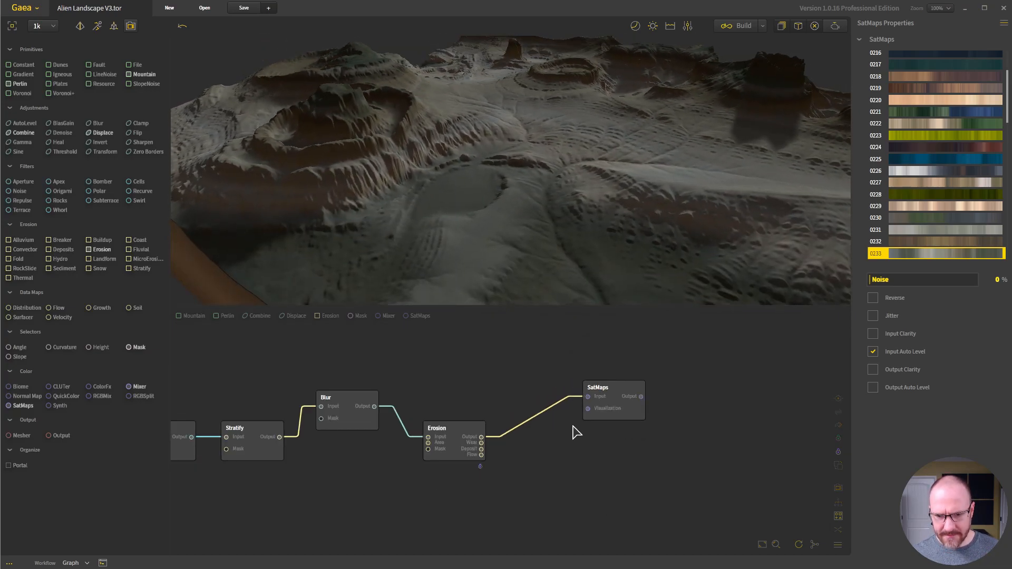
drag(522, 163, 573, 264)
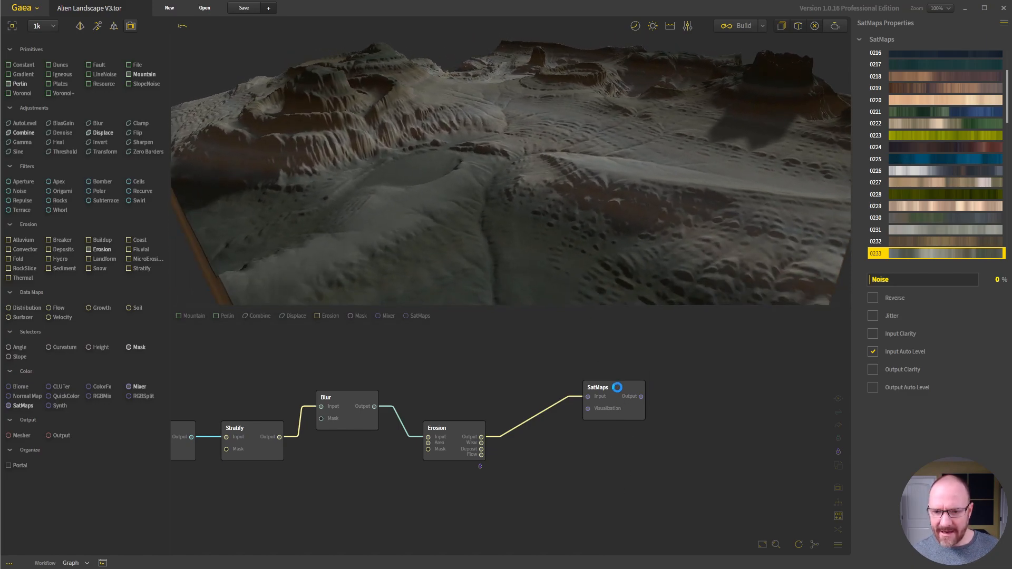
Move the SatMaps node up and add a second SatMaps node below it using gradient 0003
drag(618, 389, 614, 358)
drag(24, 405, 629, 447)
drag(936, 161, 956, 211)
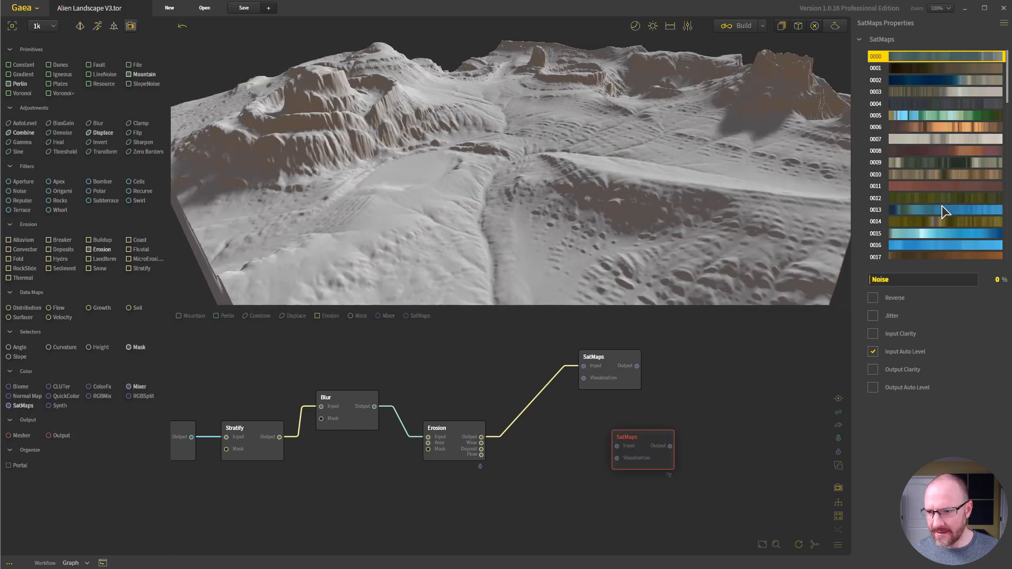
click(965, 92)
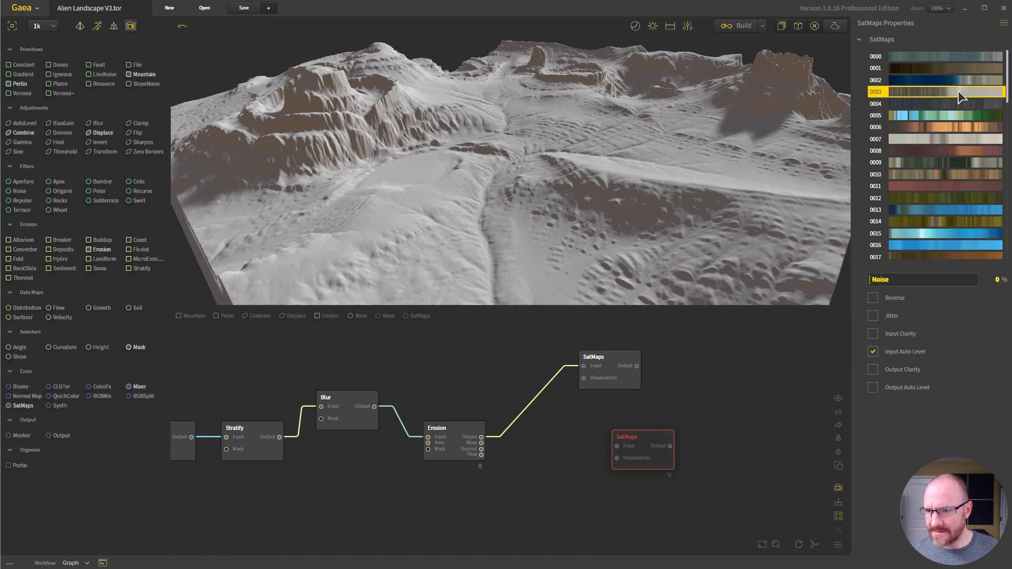
Align the second SatMaps node under the first, feed it from the Erosion output, and compare both color maps
drag(635, 439, 602, 431)
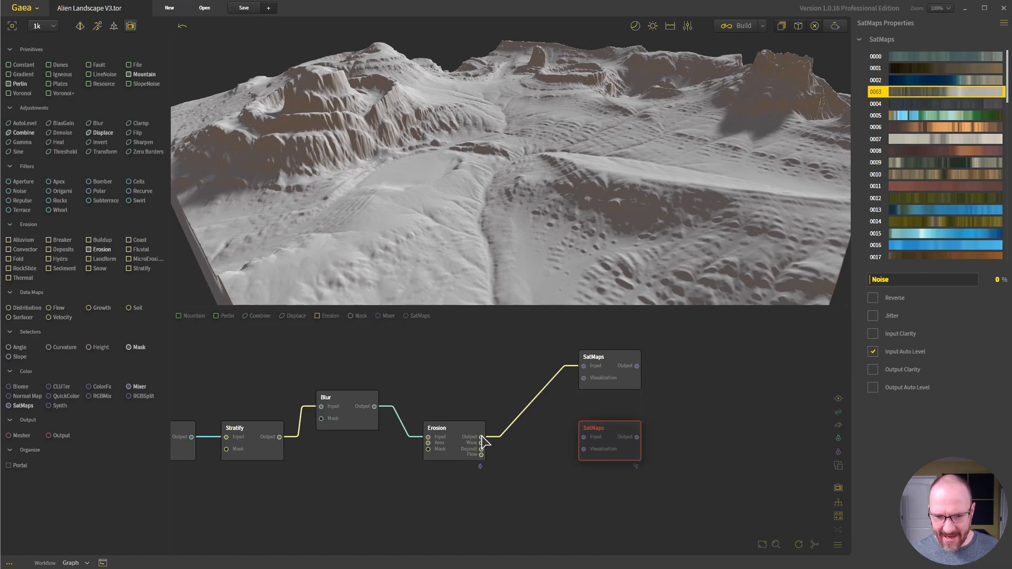
drag(481, 437, 612, 452)
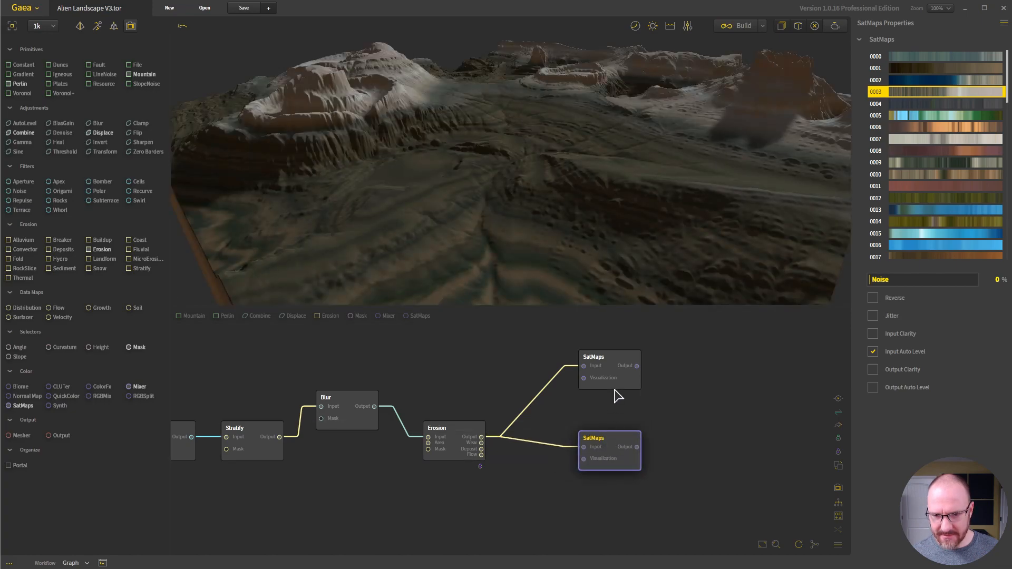
click(621, 359)
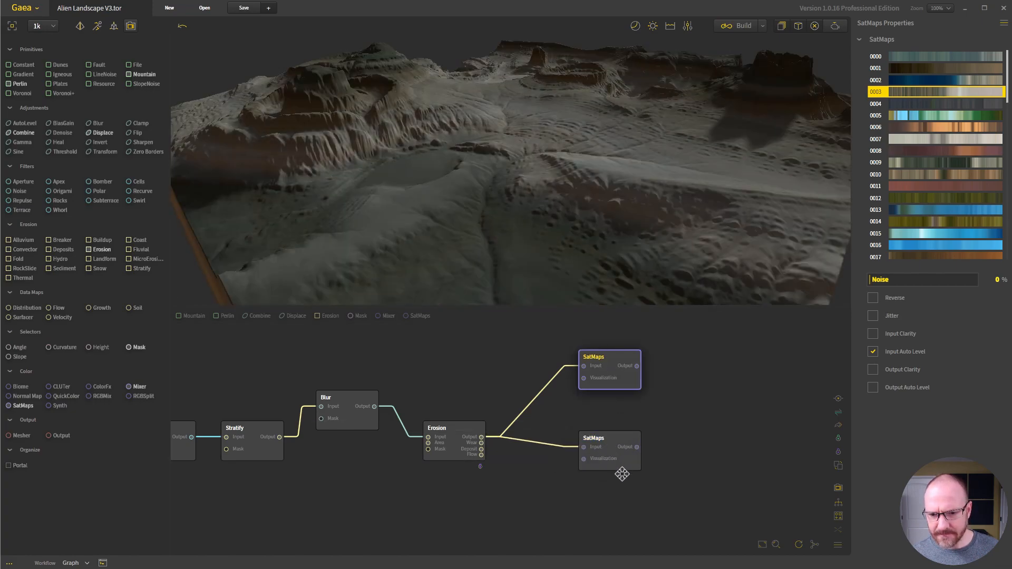
click(610, 380)
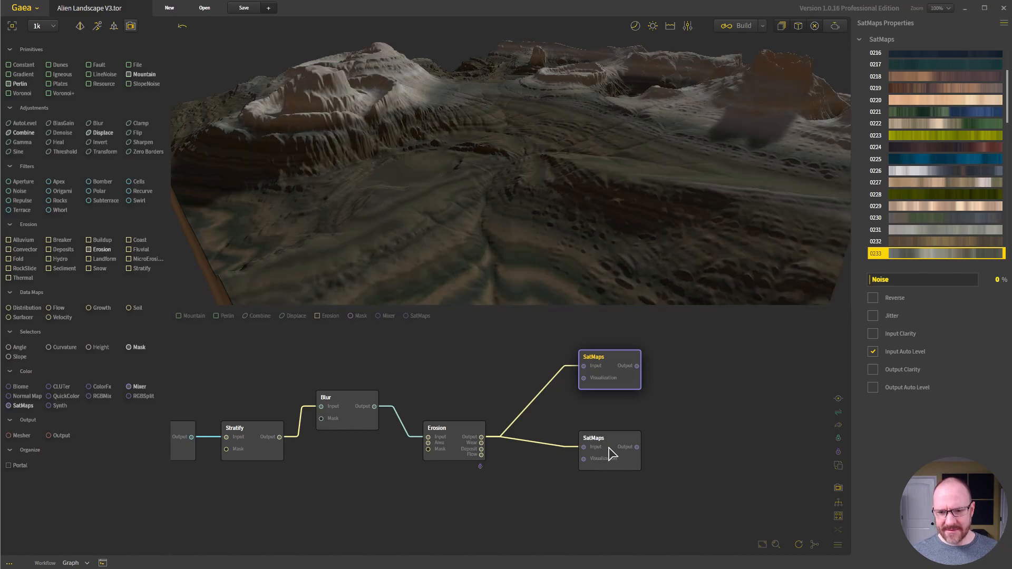
click(609, 457)
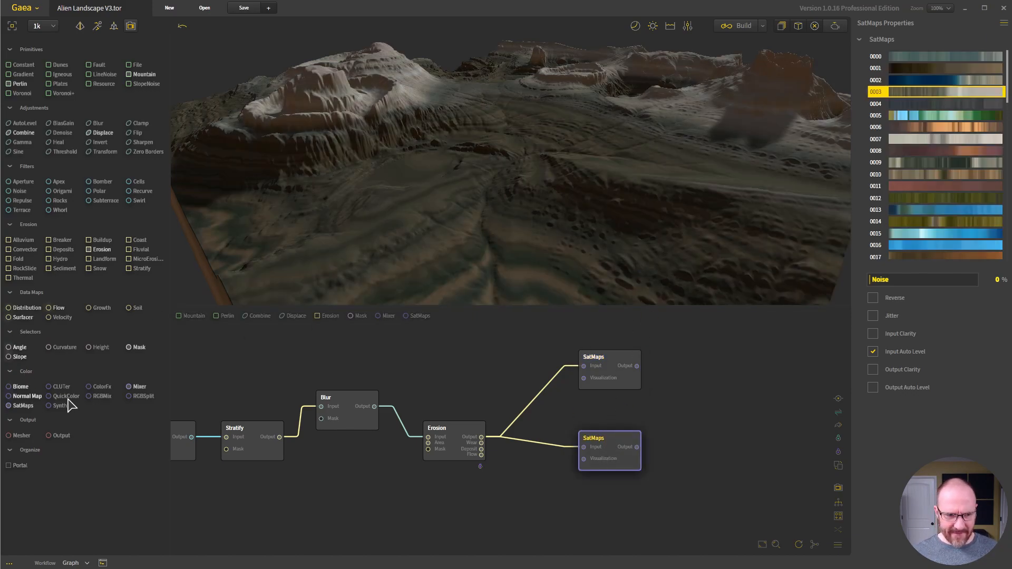
Add a Mixer node and connect the upper SatMaps output to Input and the lower one to Input2
drag(139, 387, 728, 416)
drag(644, 370, 734, 402)
drag(638, 447, 700, 412)
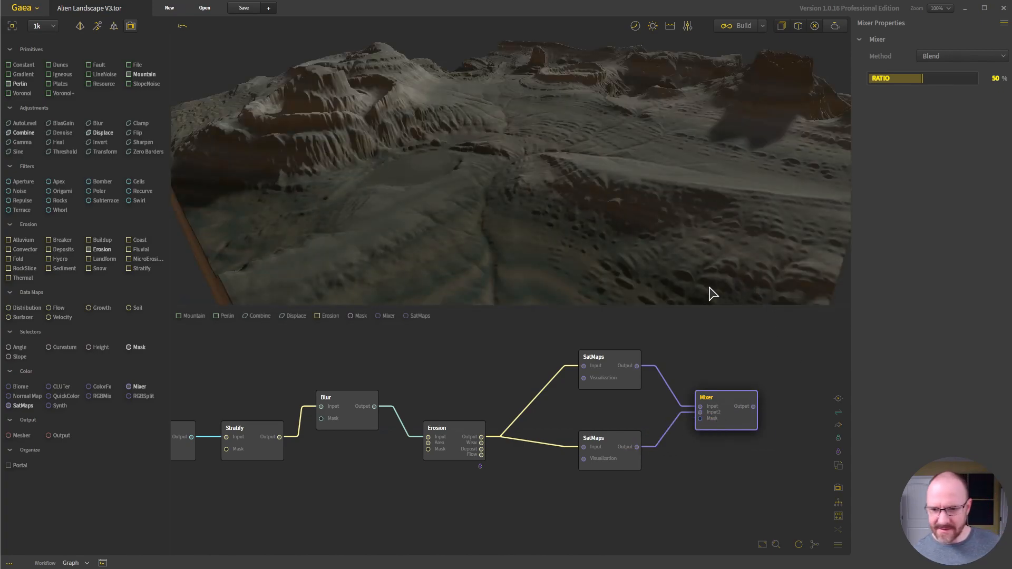
drag(734, 404, 715, 408)
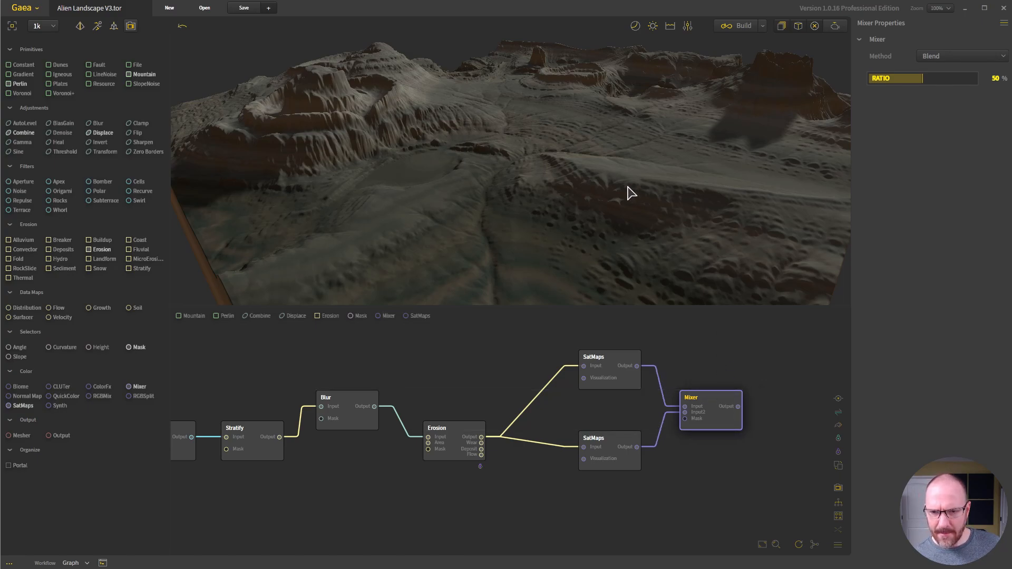
Set the Mixer's blend ratio to 80% and inspect the mixed colors on the terrain
click(955, 83)
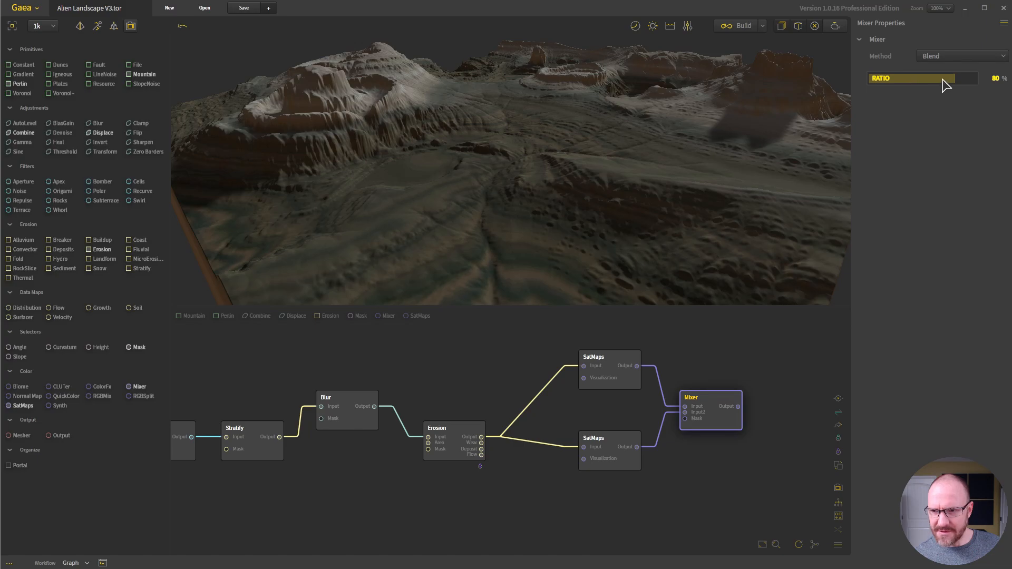
click(688, 458)
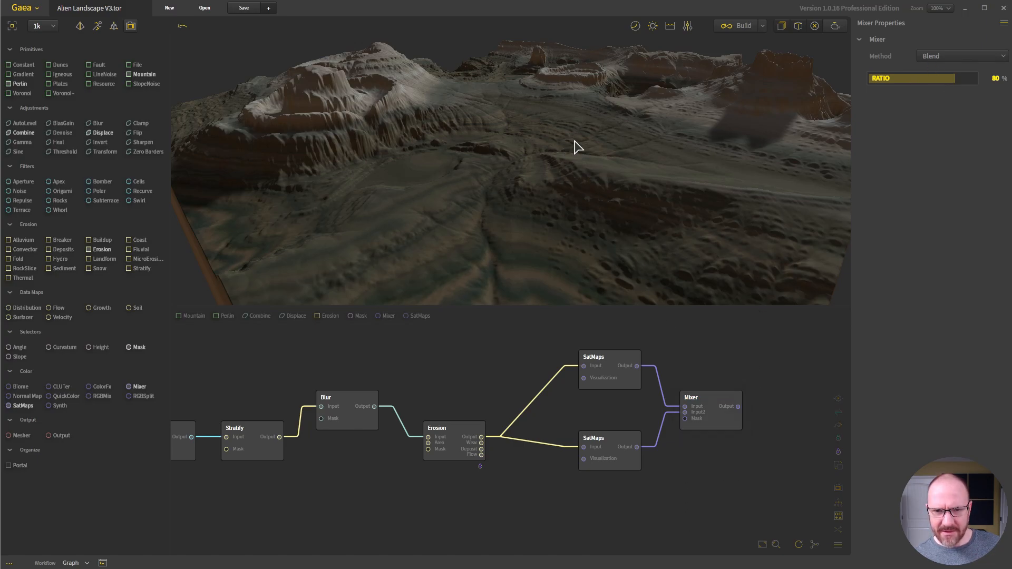
drag(565, 150, 538, 128)
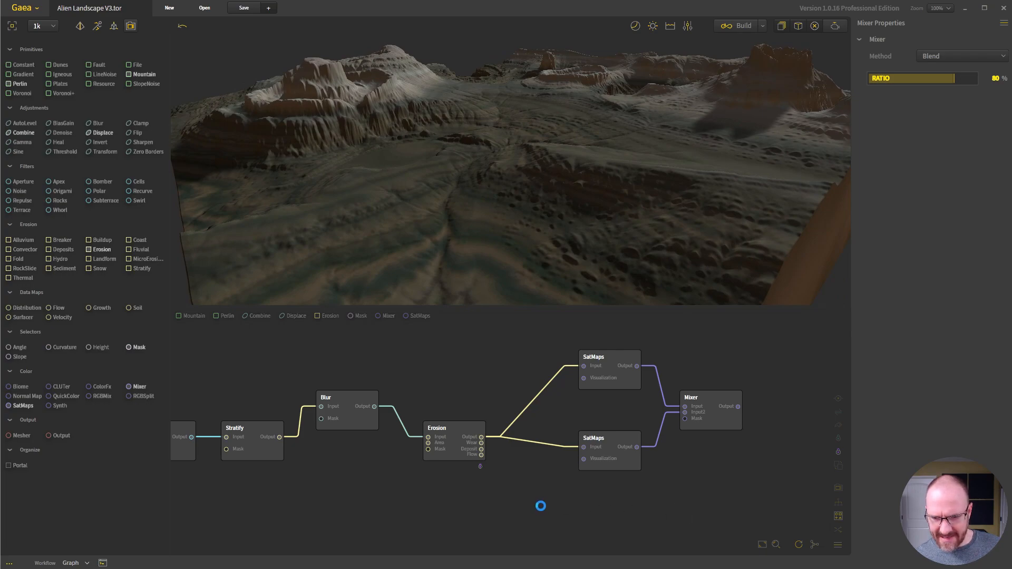
Mark the Erosion node and the Mixer node for export
middle_drag(673, 472, 631, 478)
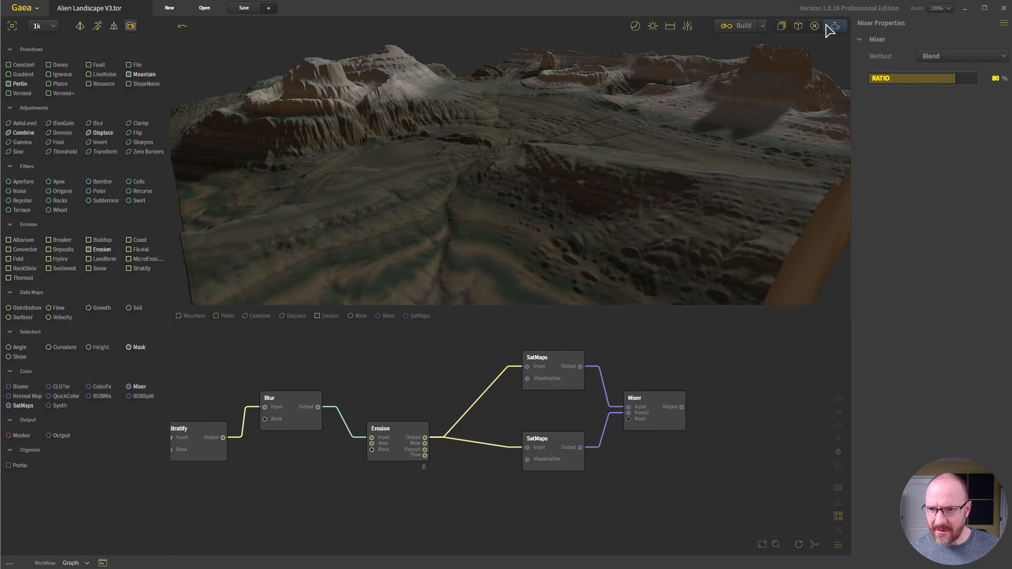
click(382, 433)
right_click(379, 431)
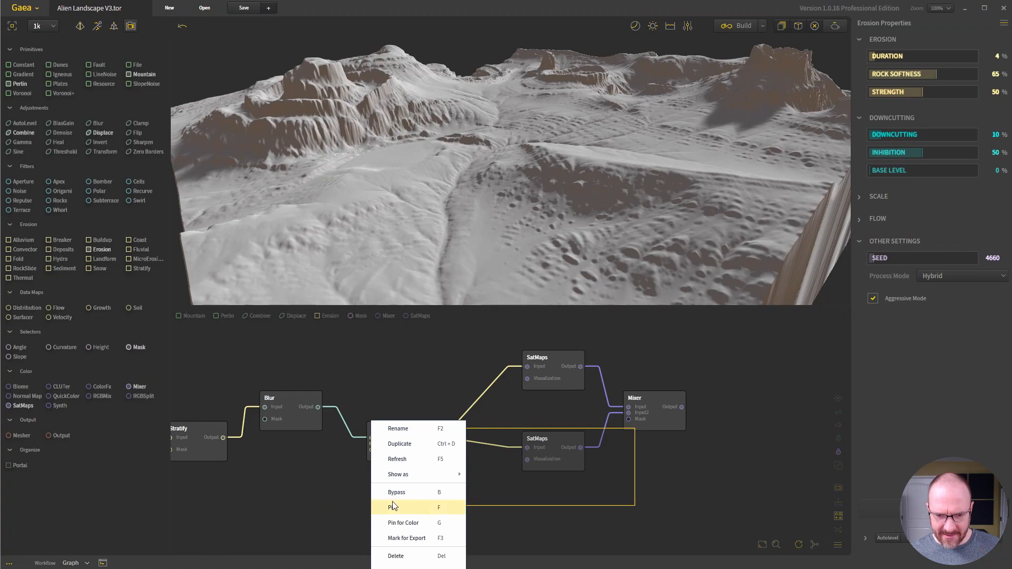
click(414, 542)
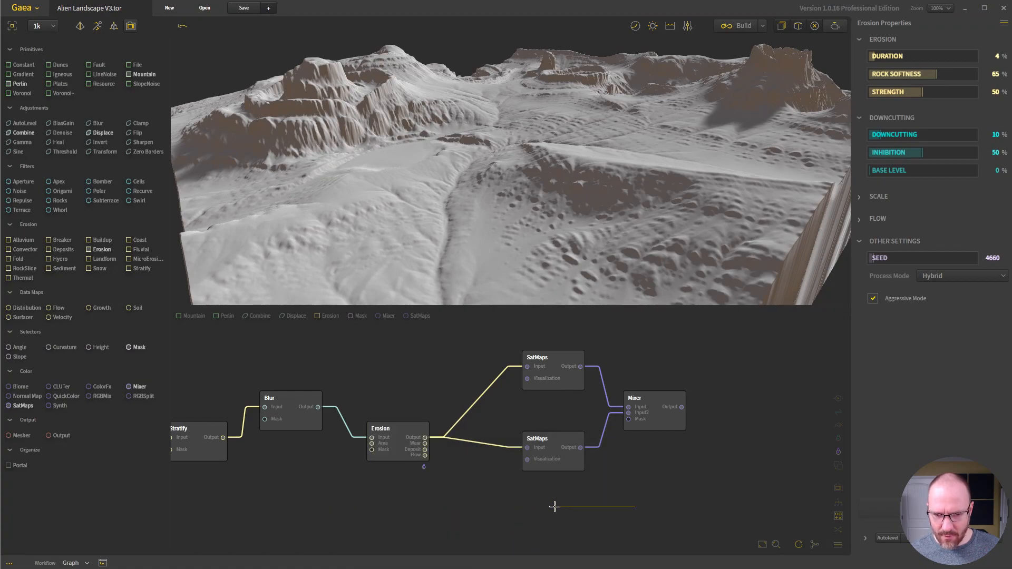
click(391, 437)
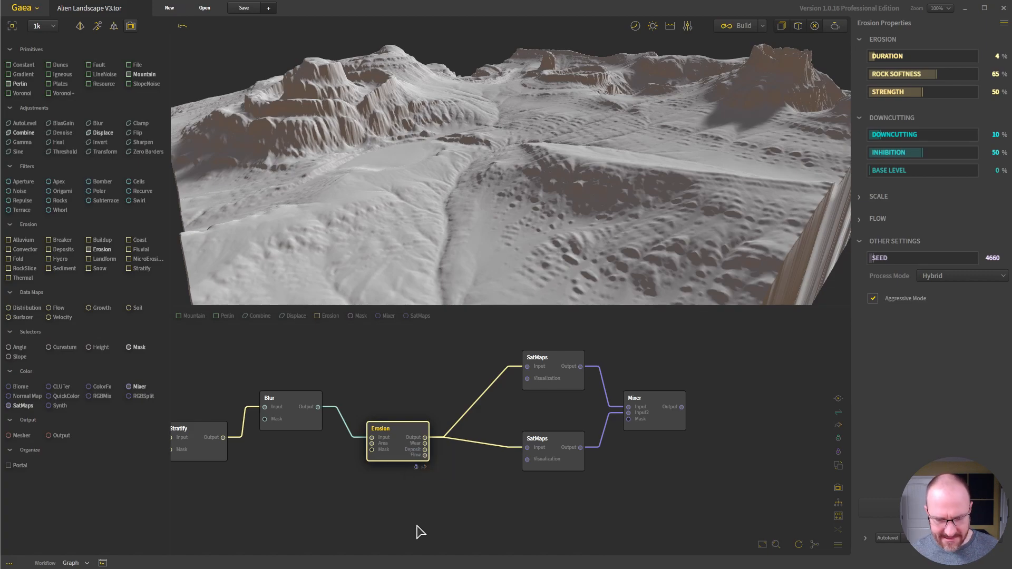
click(654, 407)
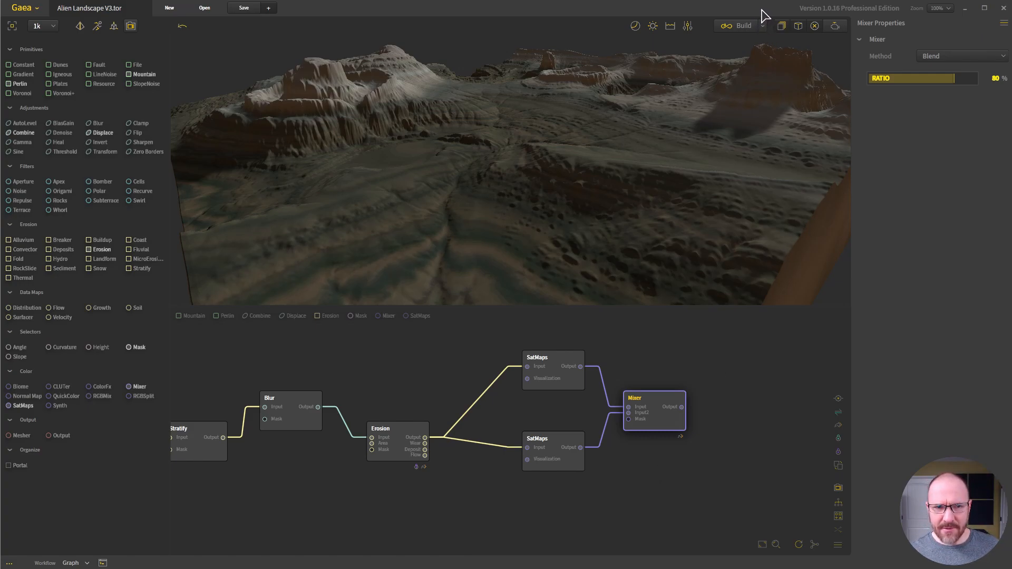
click(690, 500)
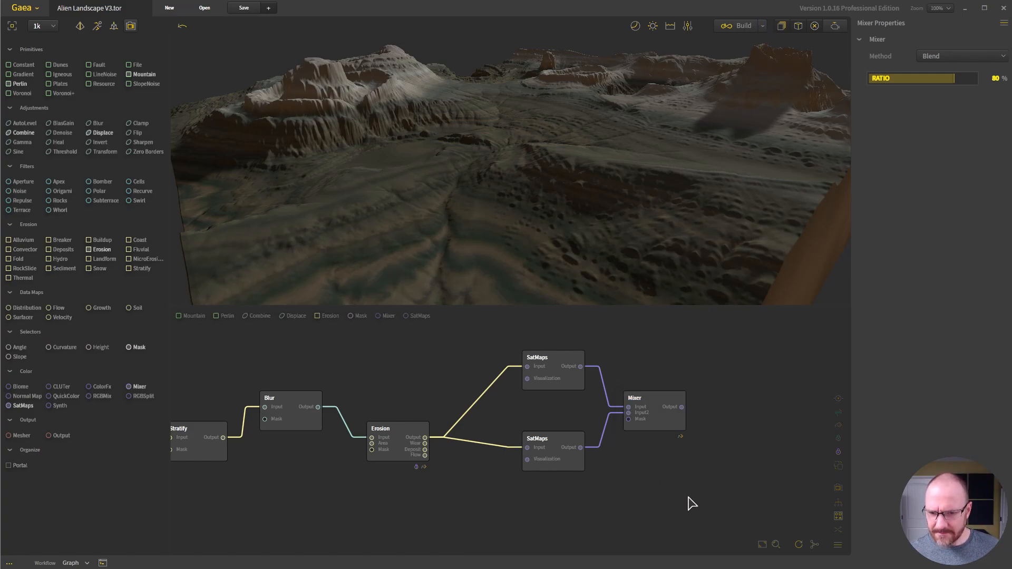
Set up the build of the Erosion and Mixer outputs with 4096 resolution and OpenEXR (.exr) format
click(735, 27)
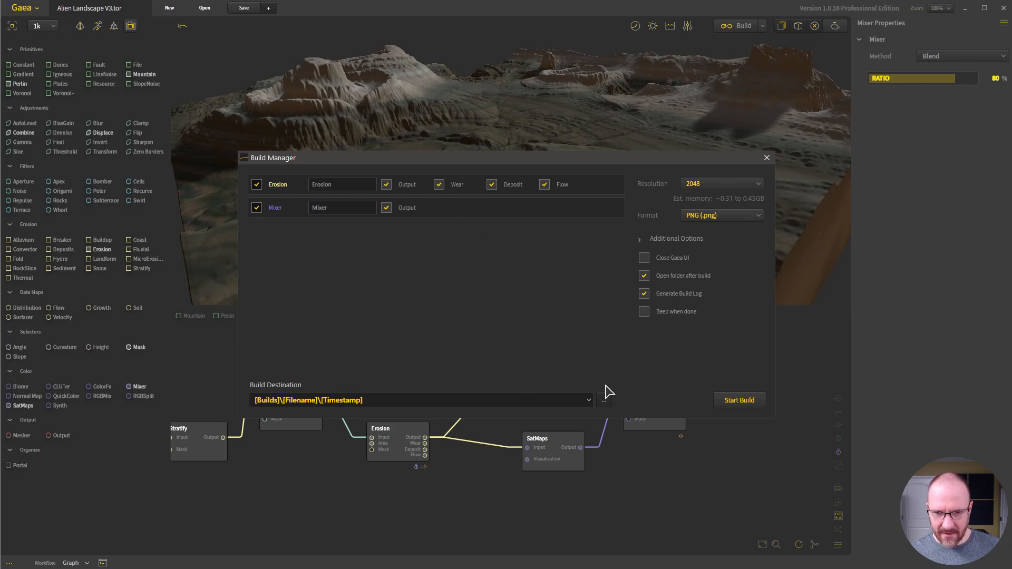
click(720, 184)
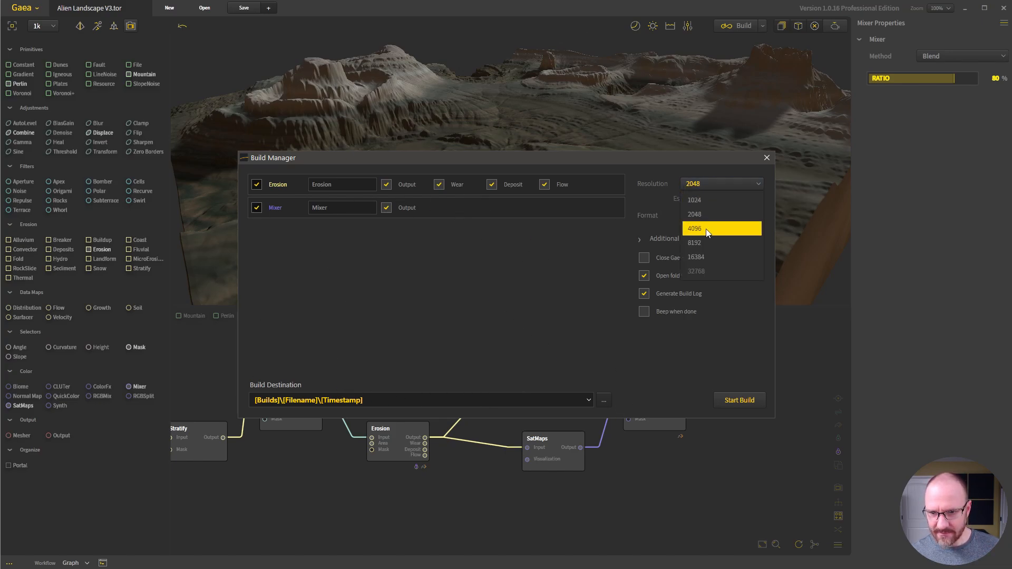
click(696, 229)
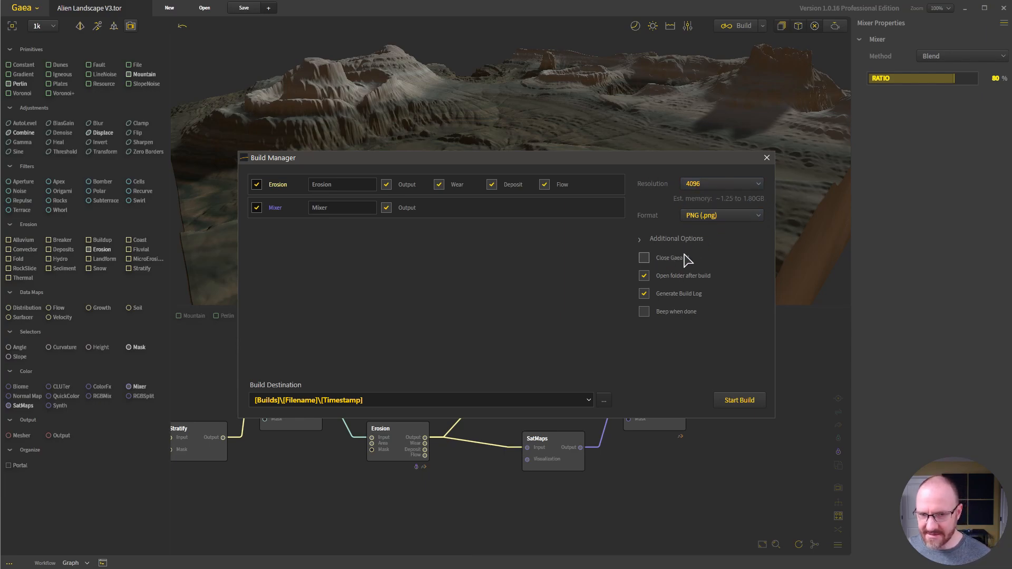
click(709, 185)
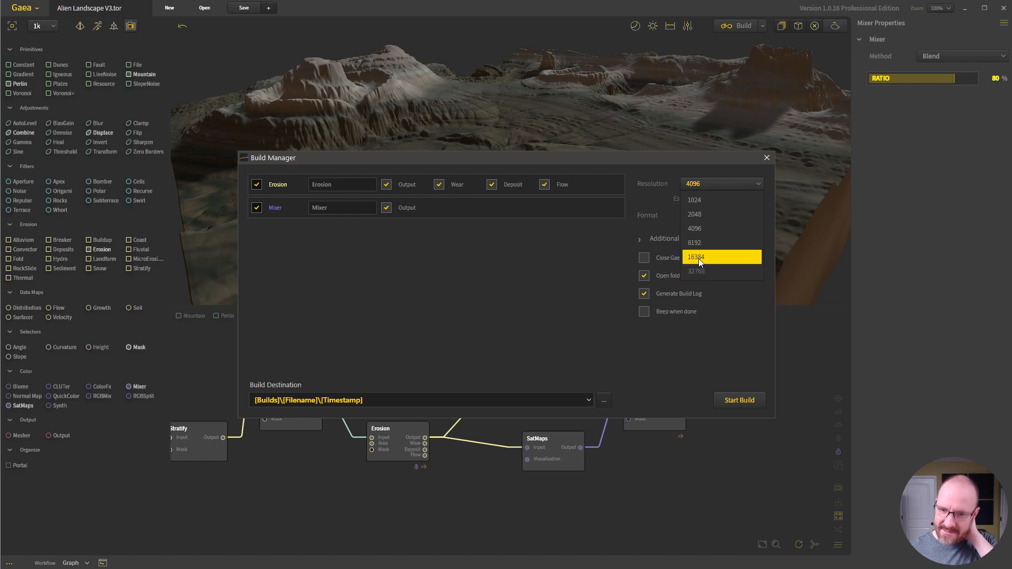
click(696, 231)
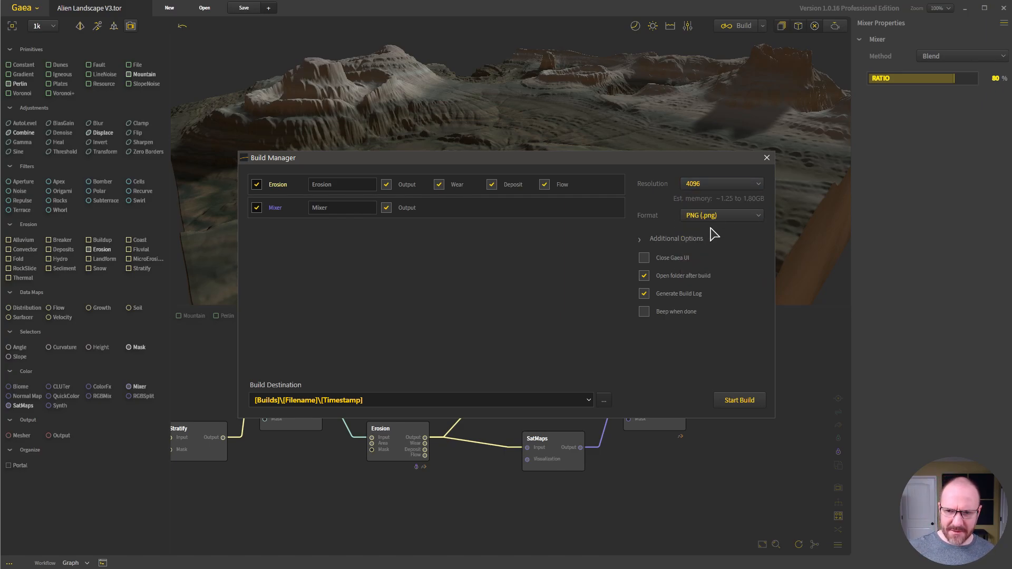
click(705, 217)
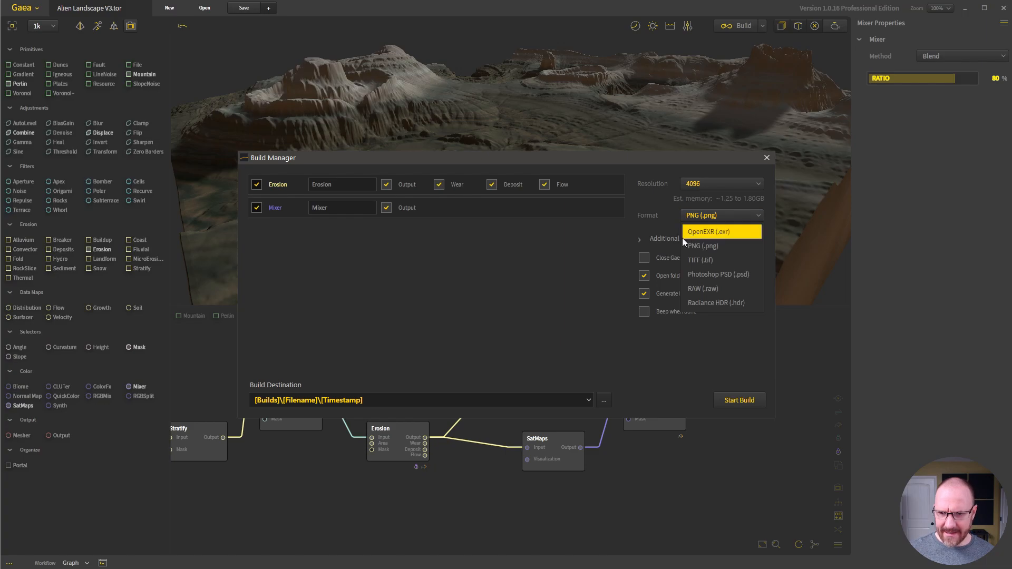
click(704, 232)
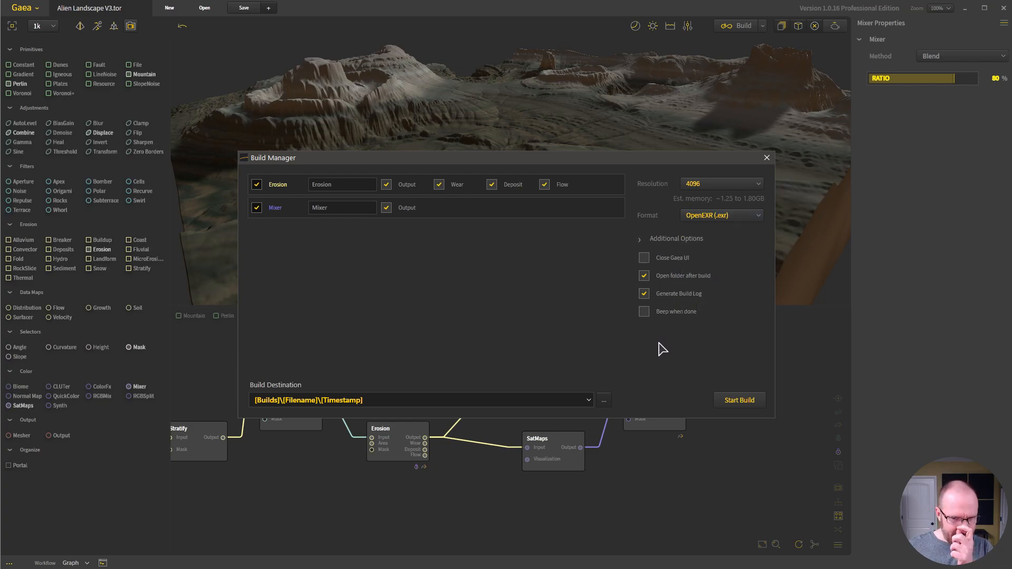
Set the build destination to the [FileLocation]\[Filename]_Builds\[Timestamp] preset and start the build
click(589, 400)
click(629, 384)
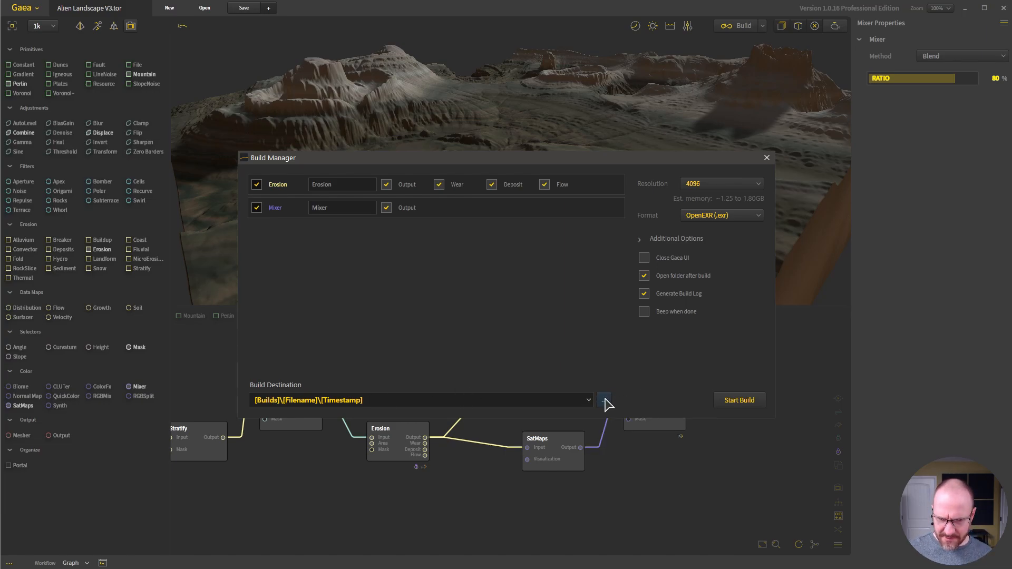
click(589, 400)
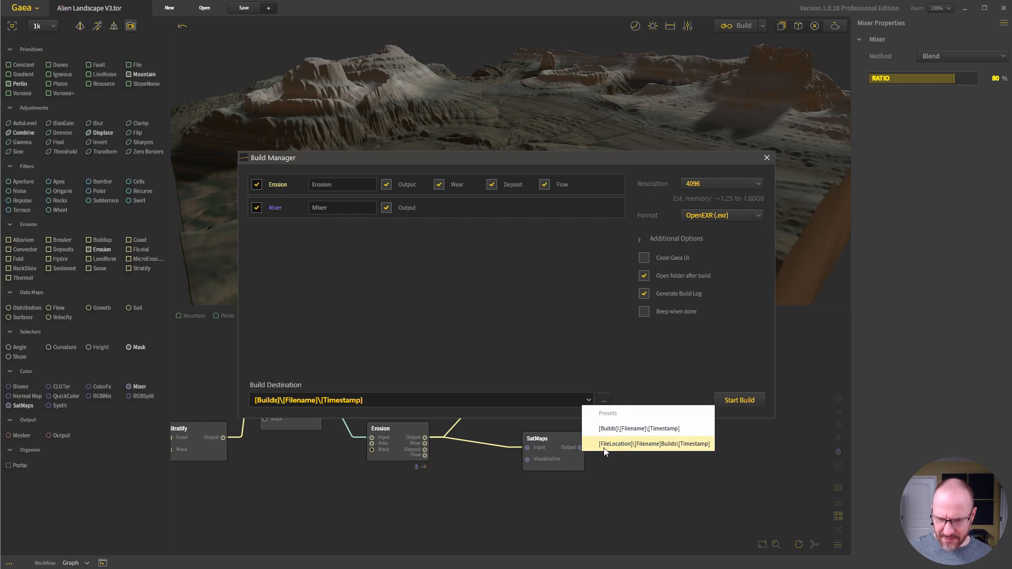
click(677, 448)
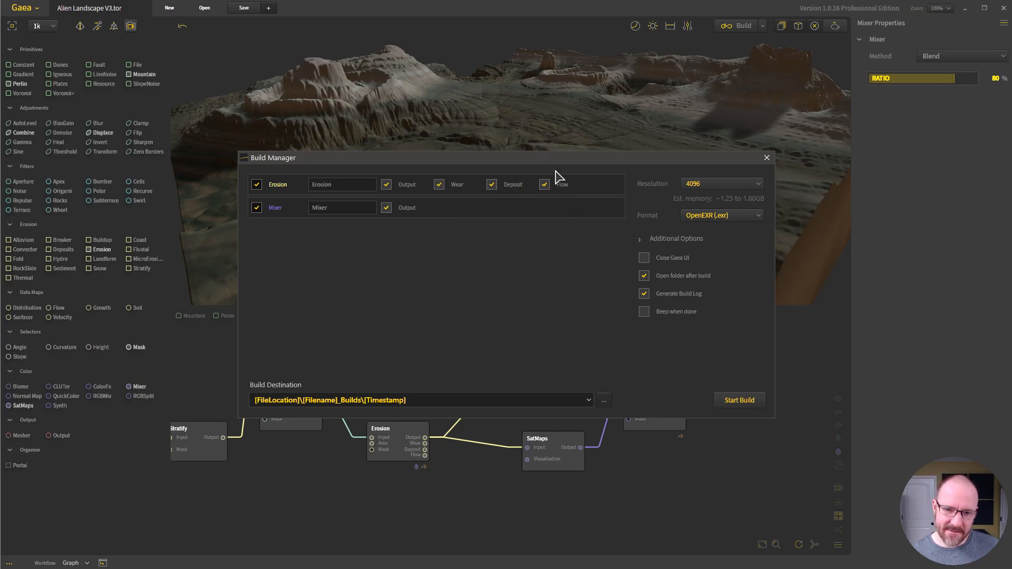
click(740, 403)
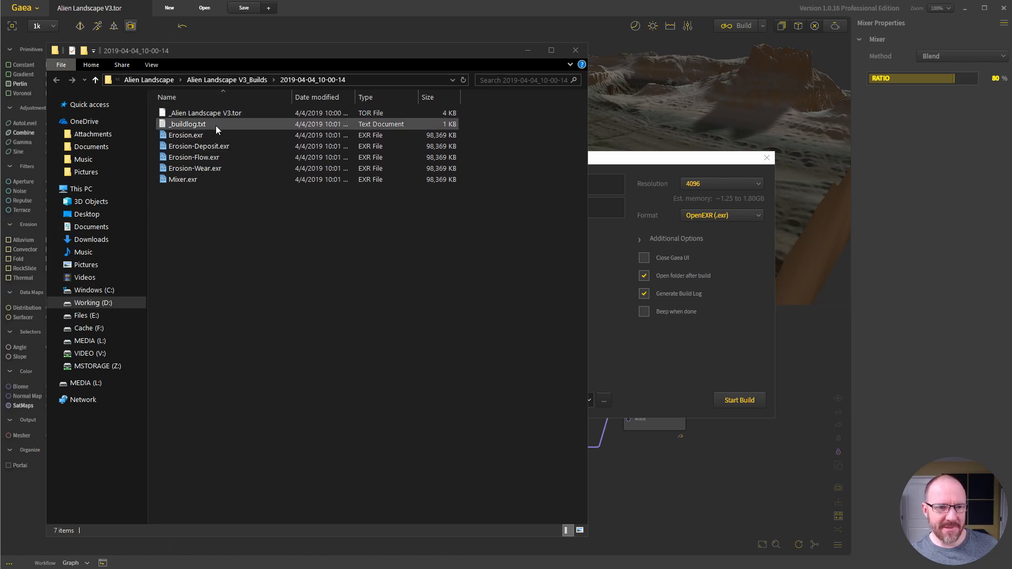
Examine the exported EXR files and their parent builds folder, then close the folder window and the Build Manager
drag(259, 53, 267, 58)
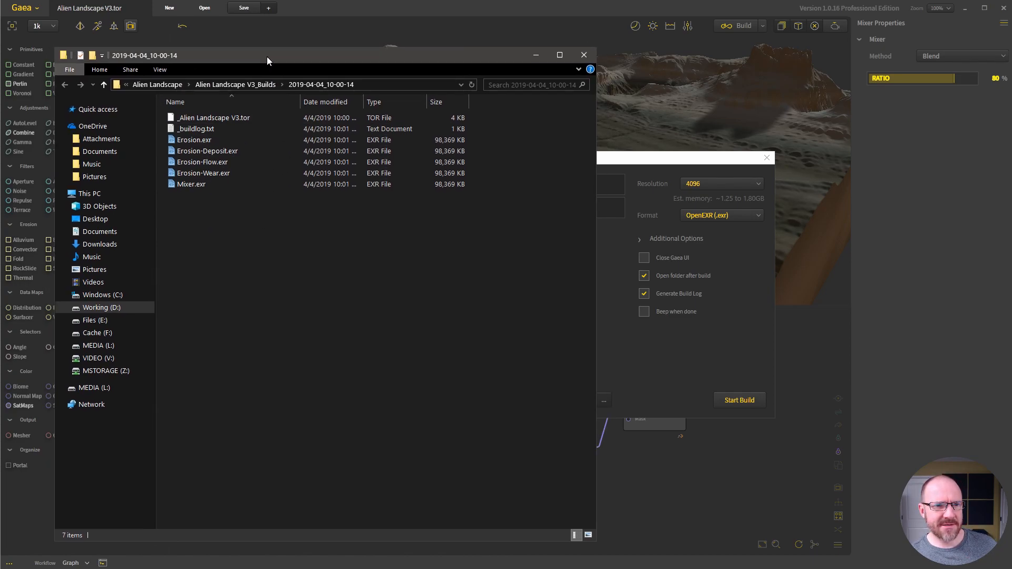
drag(203, 54, 244, 52)
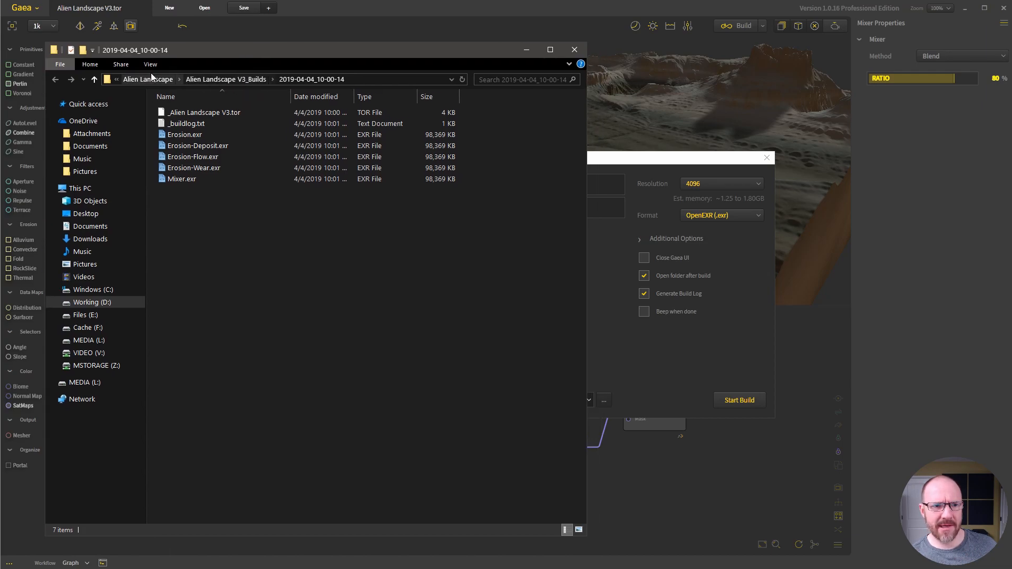
click(244, 79)
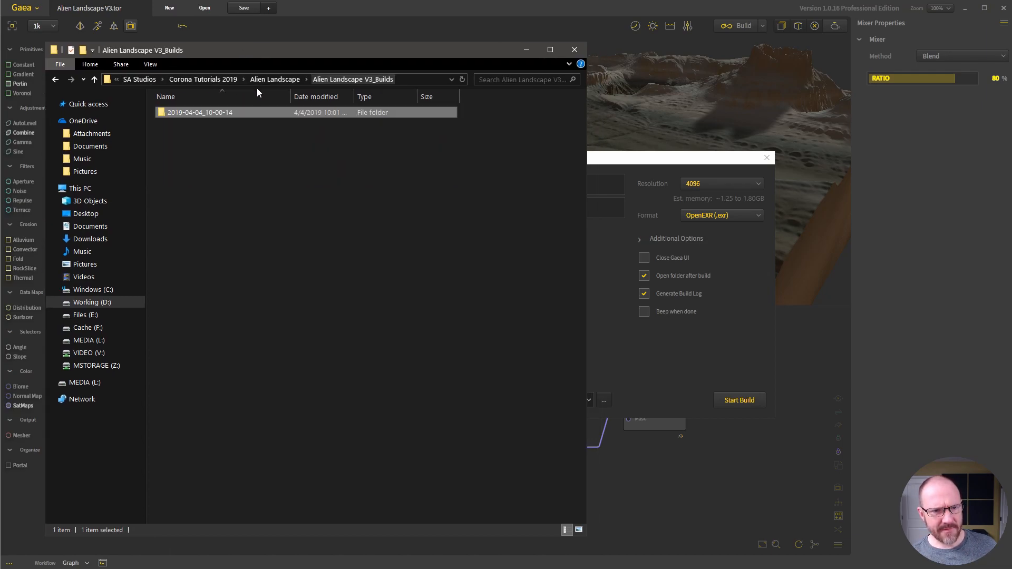
double_click(210, 114)
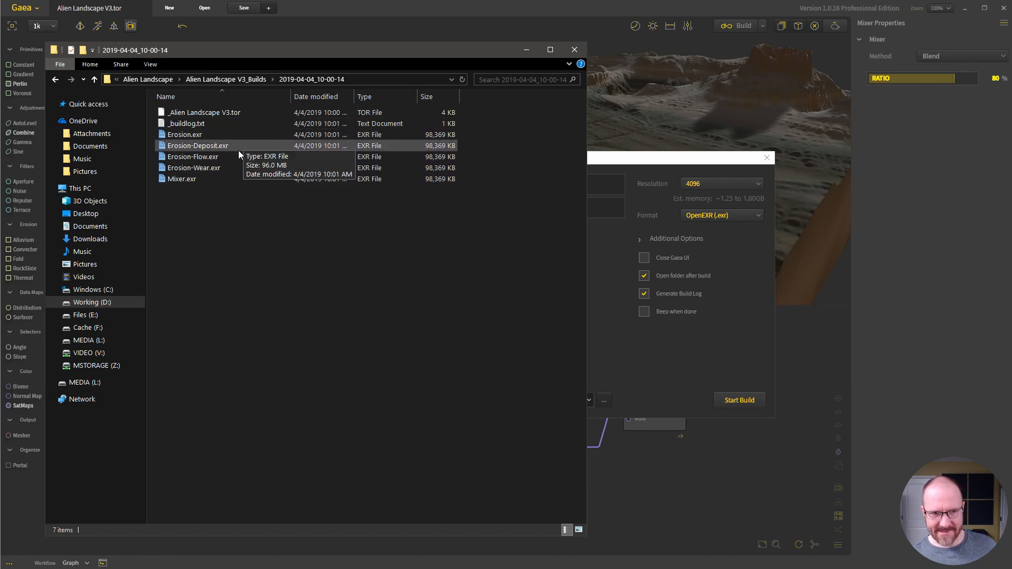
click(574, 50)
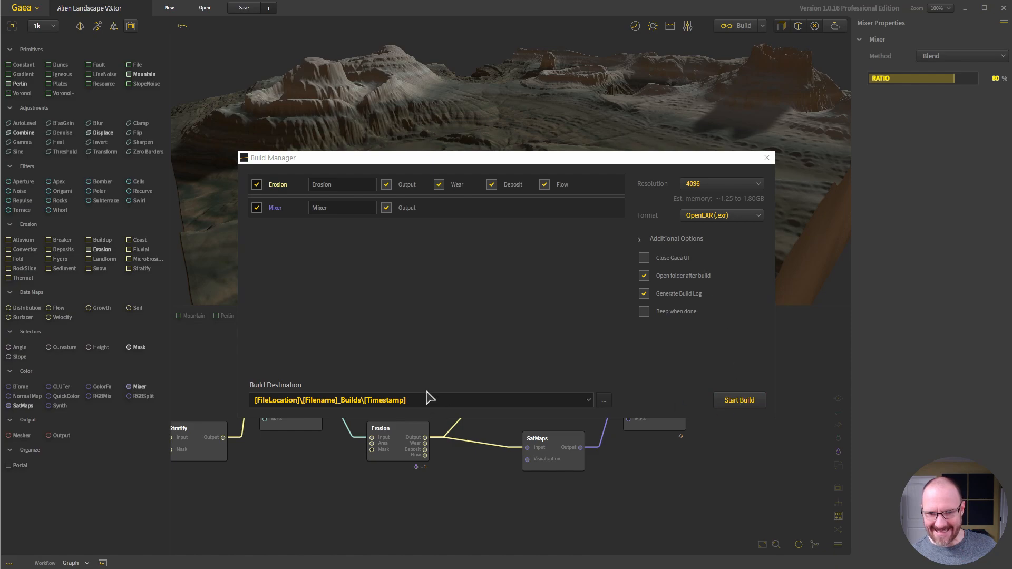
click(766, 158)
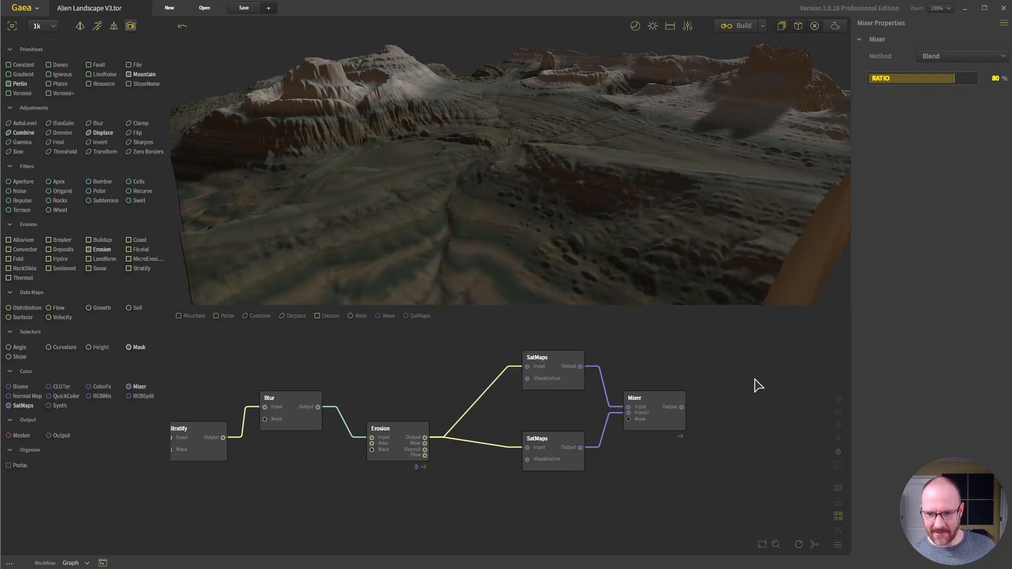
Switch to Cinema 4D, add a Plane object, and set the perspective view to shaded display with lines
click(965, 10)
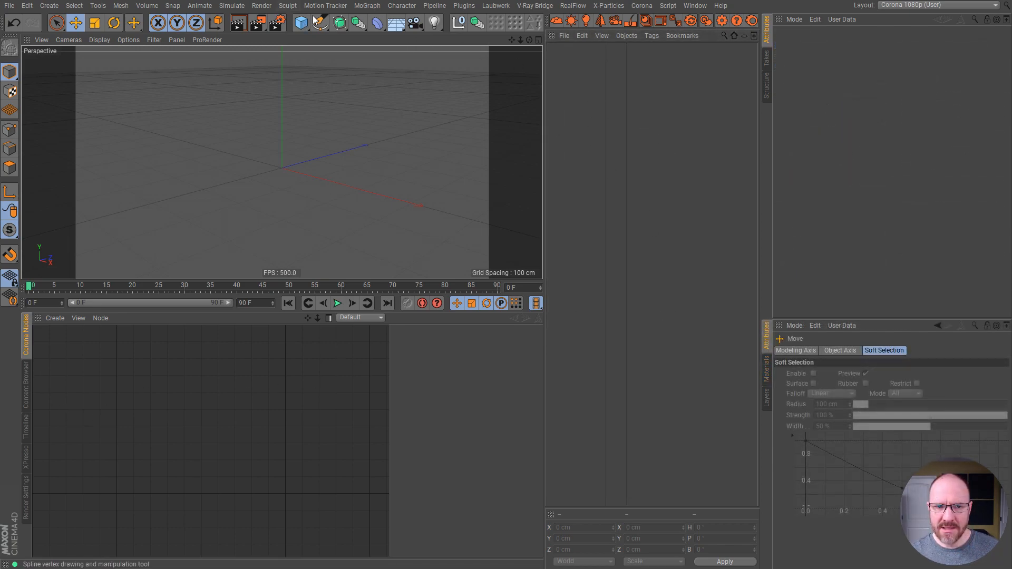
drag(301, 22, 389, 67)
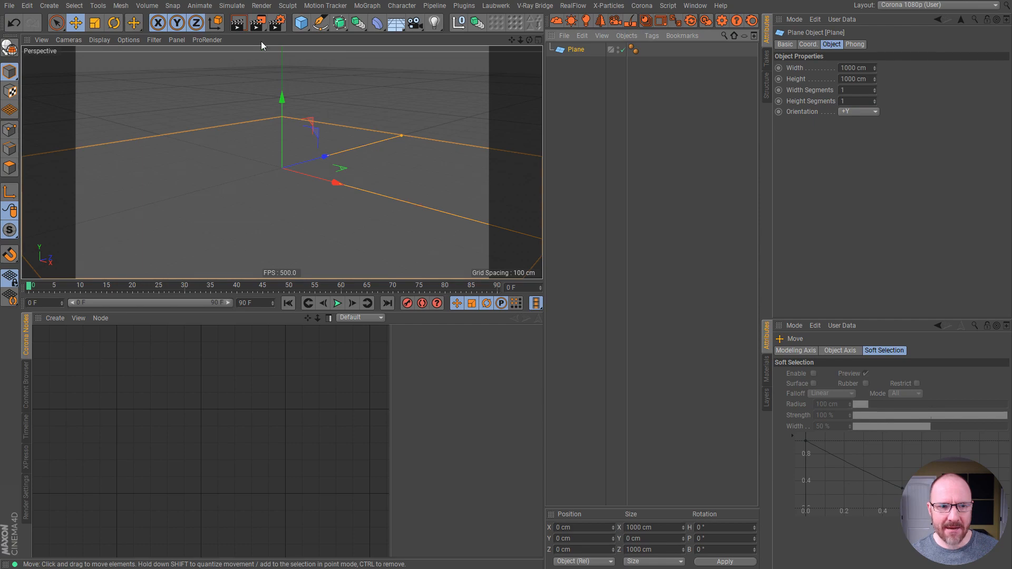
click(100, 40)
click(116, 65)
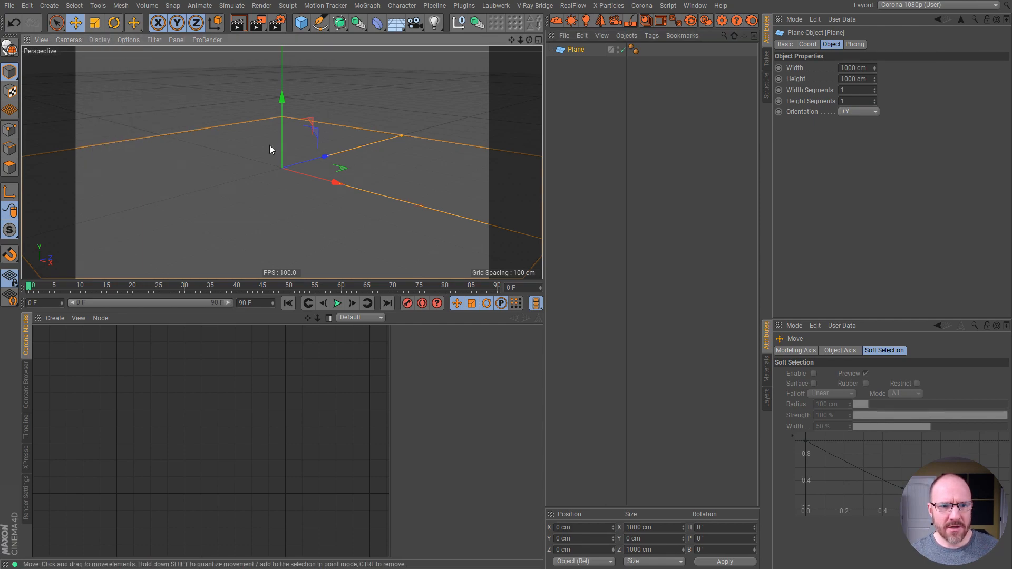
Set the Plane's width segments and height segments to 512 each
click(868, 87)
text(512)
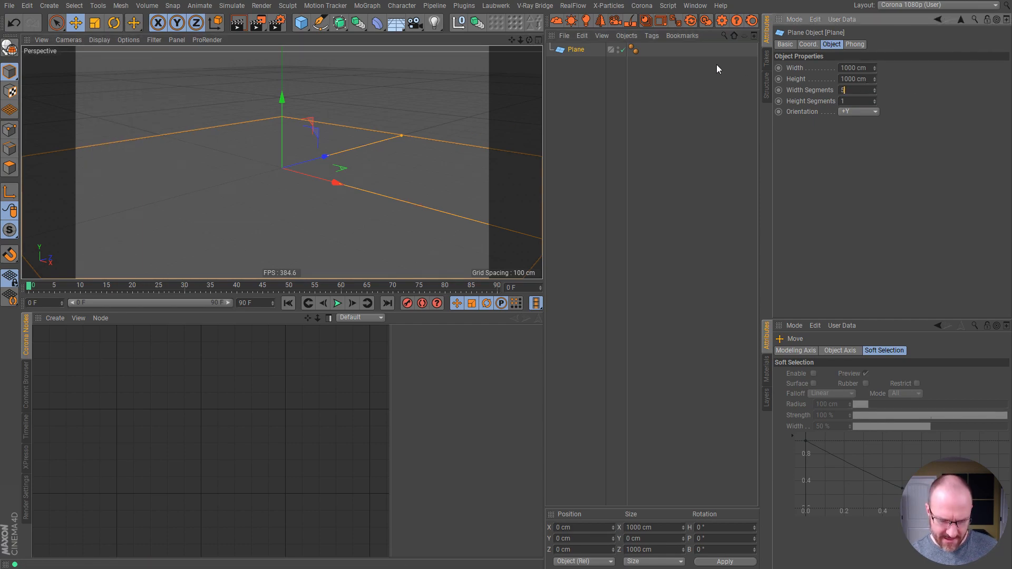
key(Tab)
text(512)
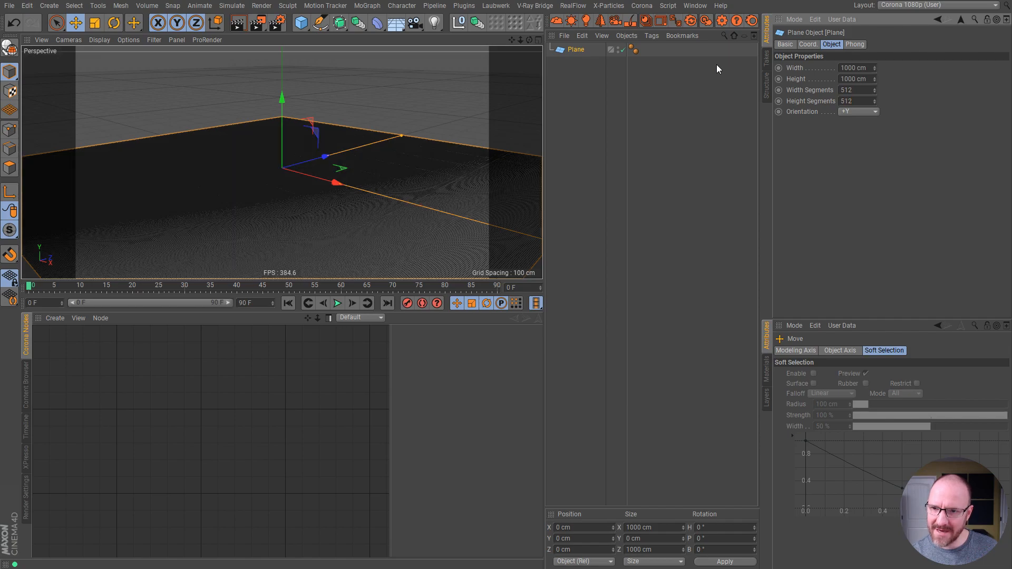
key(Return)
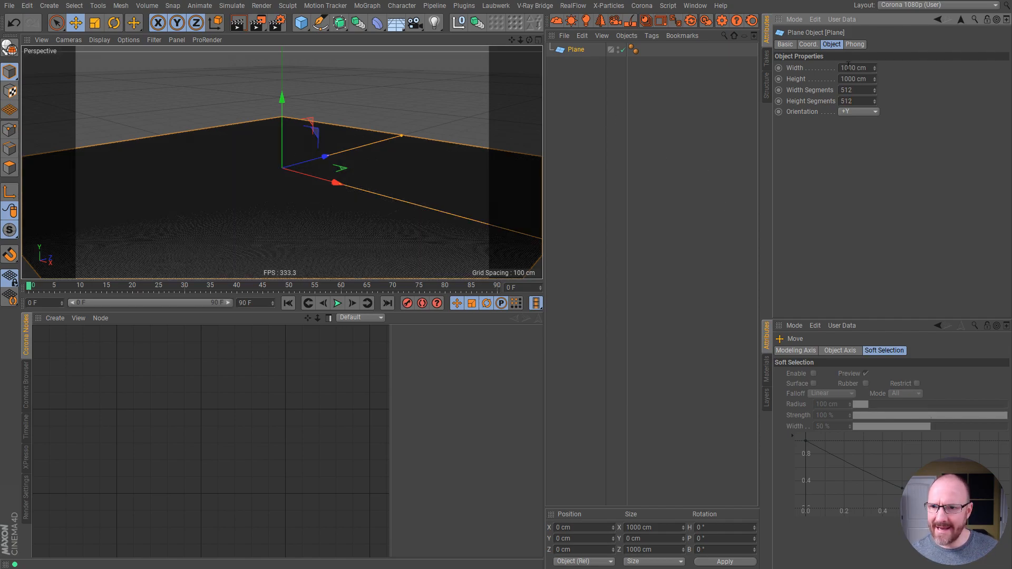
Set the Plane's width and height to 6000 cm each and deselect it
text(6)
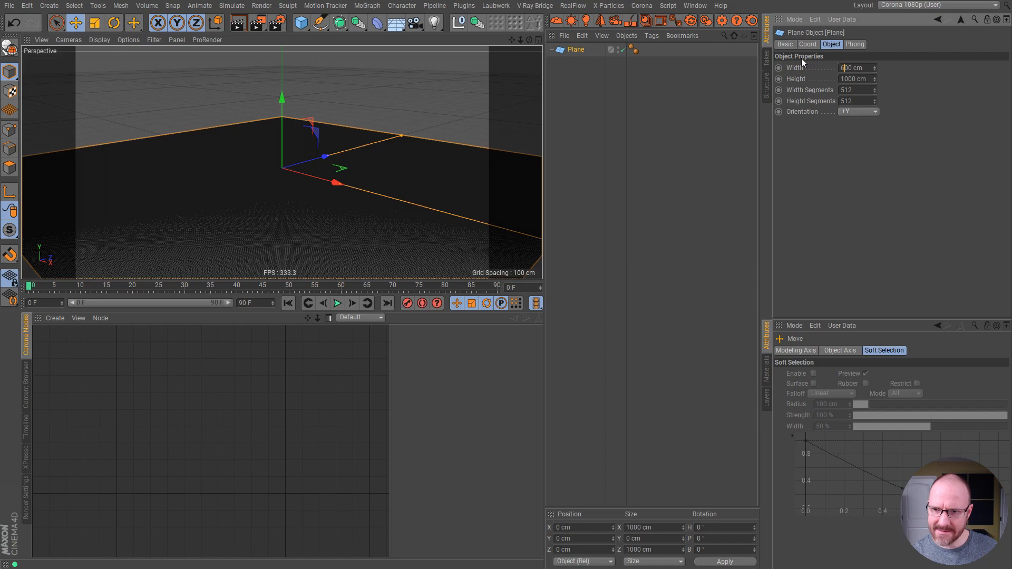
key(Tab)
text(6000)
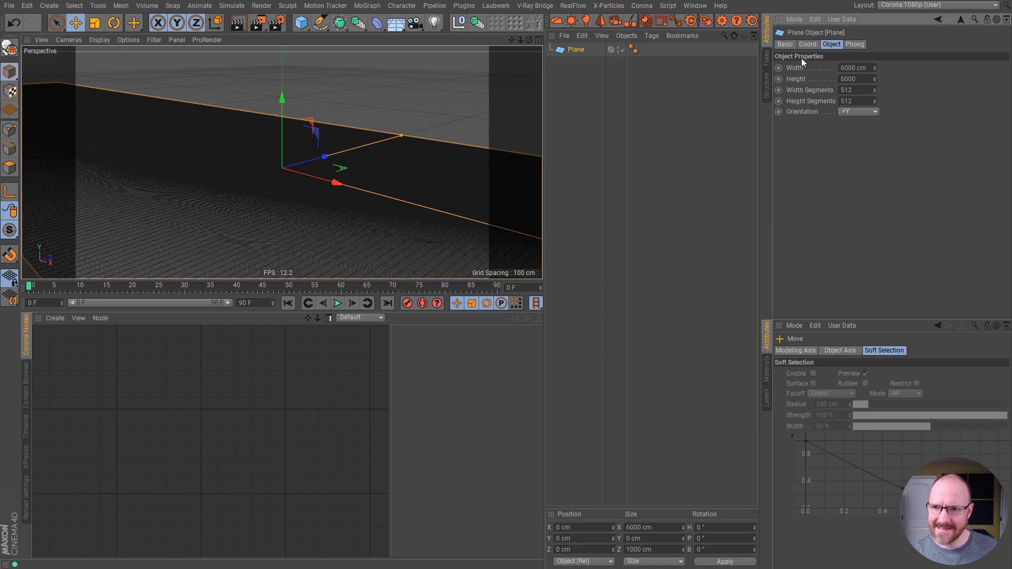
key(Return)
click(476, 106)
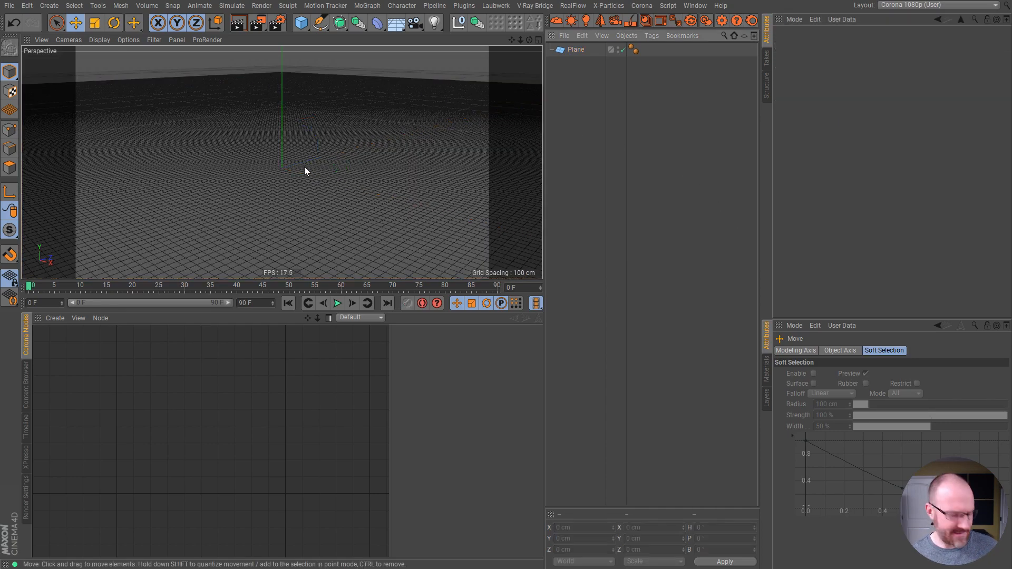
Add a Displacer deformer and make it a child of the Plane
alt+drag(296, 153, 322, 141)
scroll(305, 169, down, 5)
drag(302, 25, 438, 150)
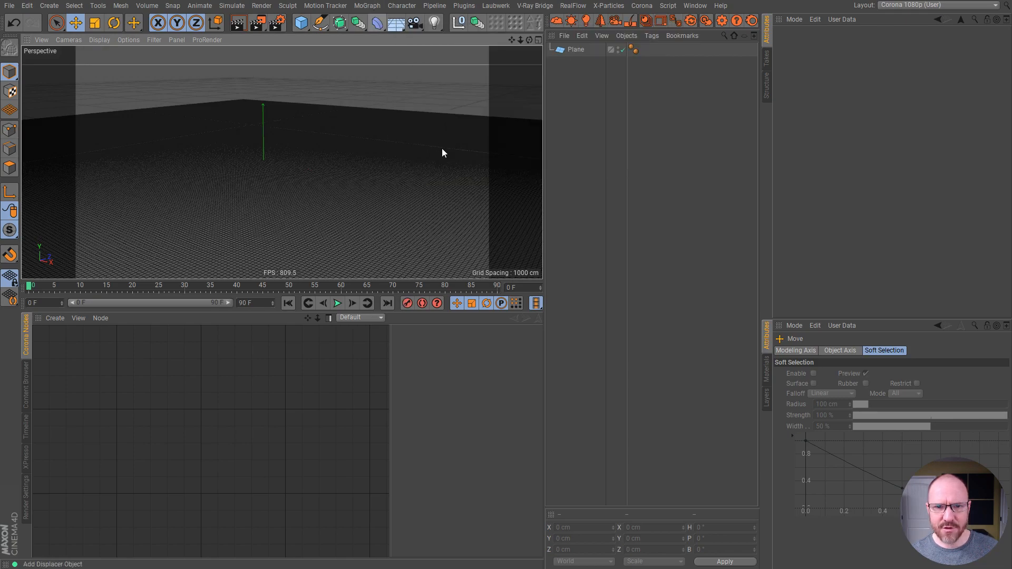
drag(578, 51, 580, 62)
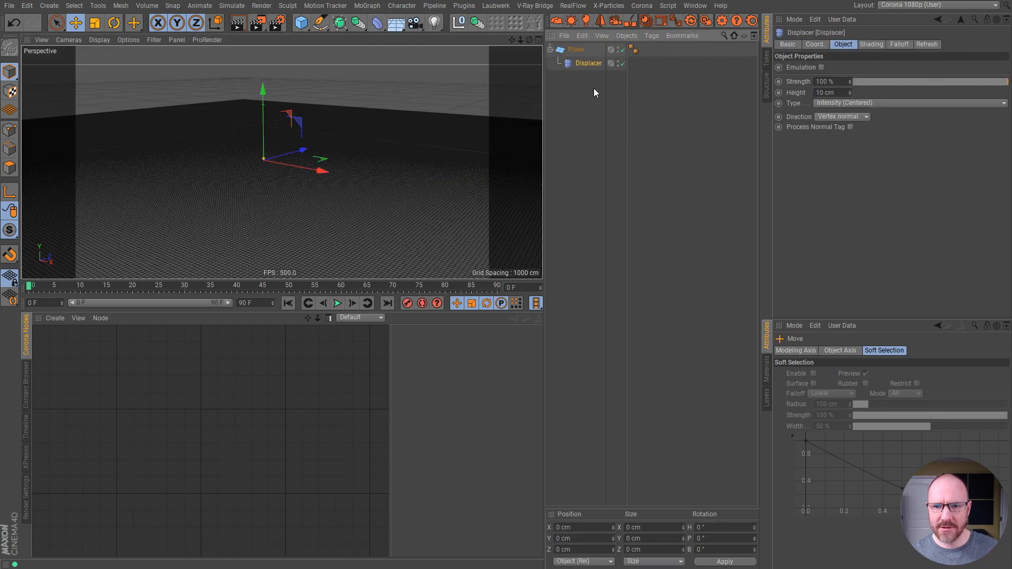
click(580, 50)
Load Erosion.exr from the timestamped build folder as the Displacer's custom shader image
click(590, 64)
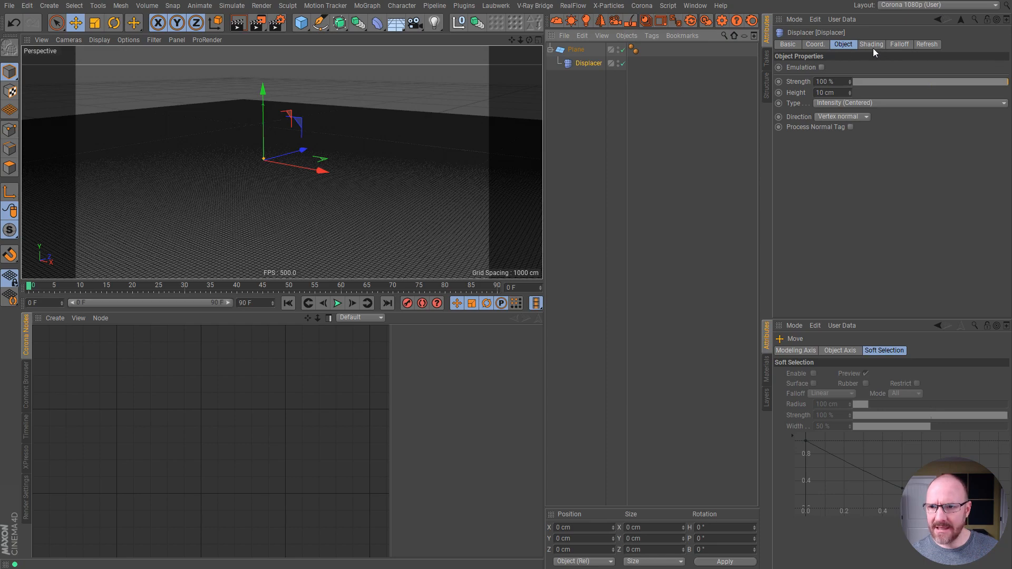
click(872, 46)
click(814, 79)
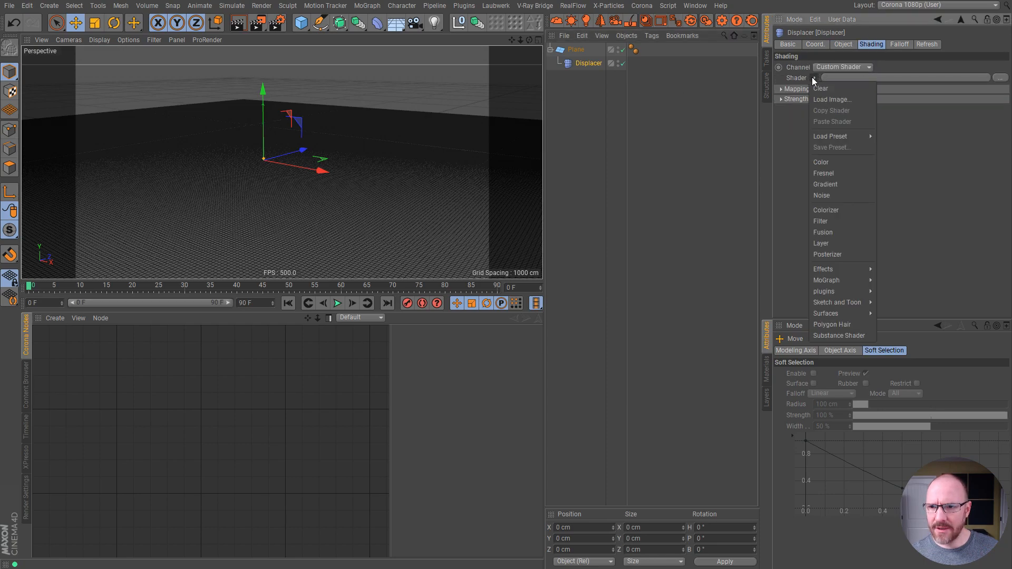
click(829, 100)
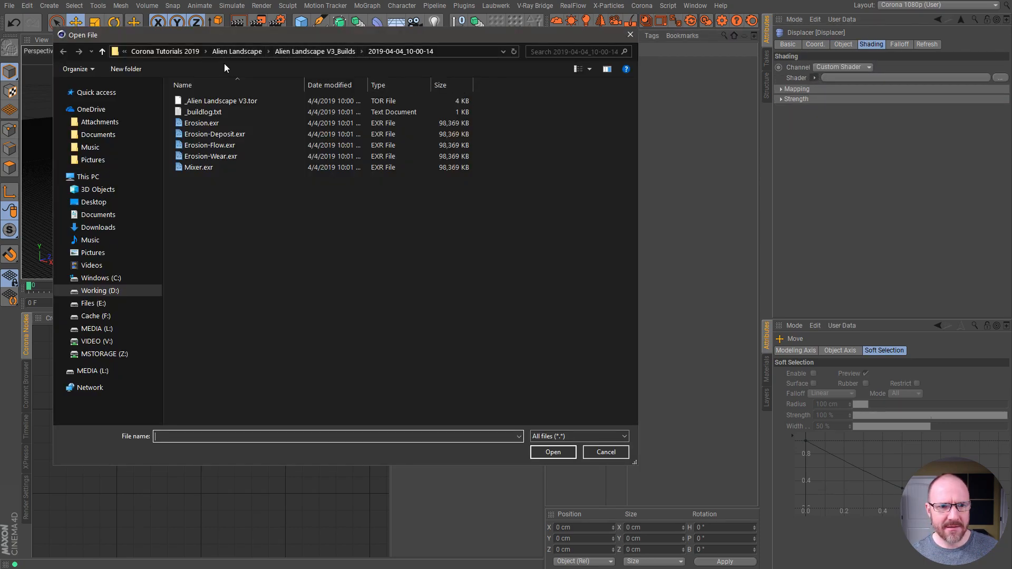
click(199, 125)
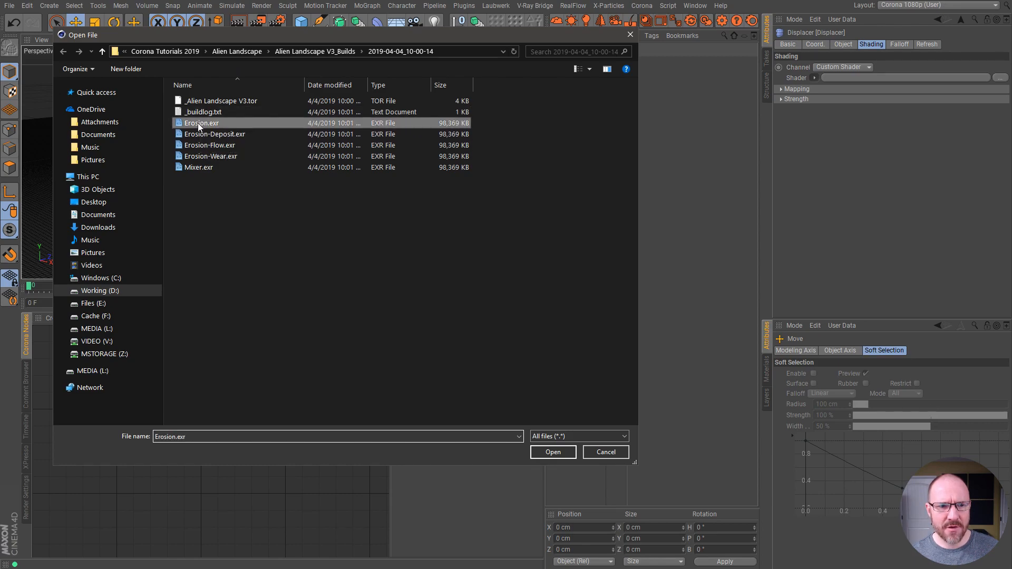
click(553, 452)
click(650, 329)
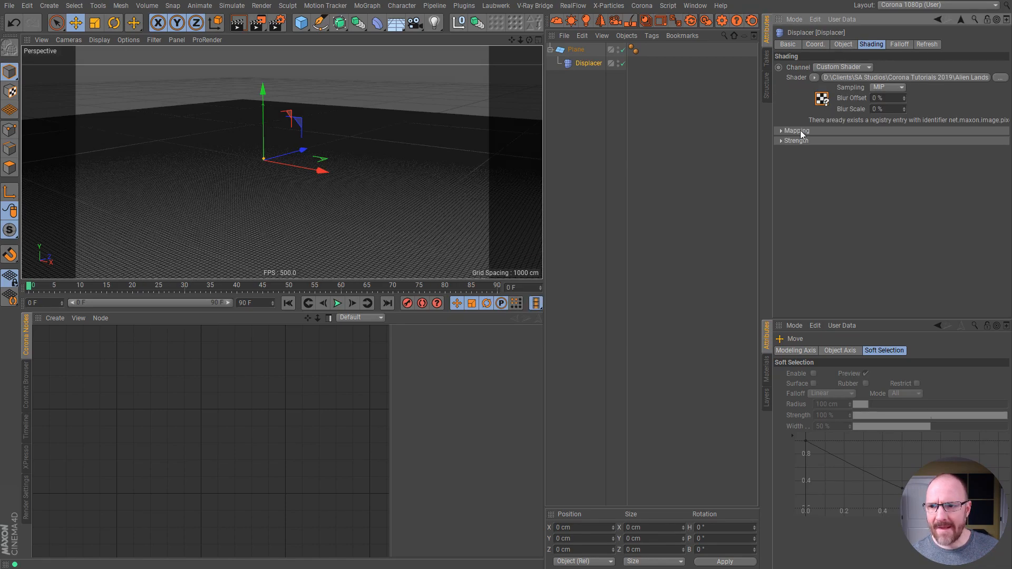
Check the loaded bitmap shader's preview and settings, then return to the Displacer's object properties
click(823, 101)
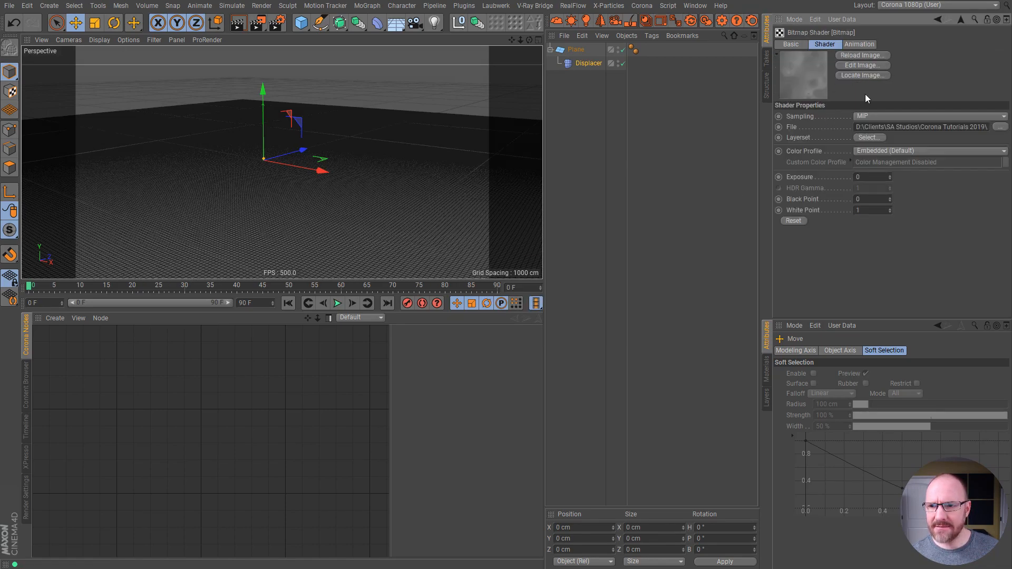
click(958, 20)
click(845, 46)
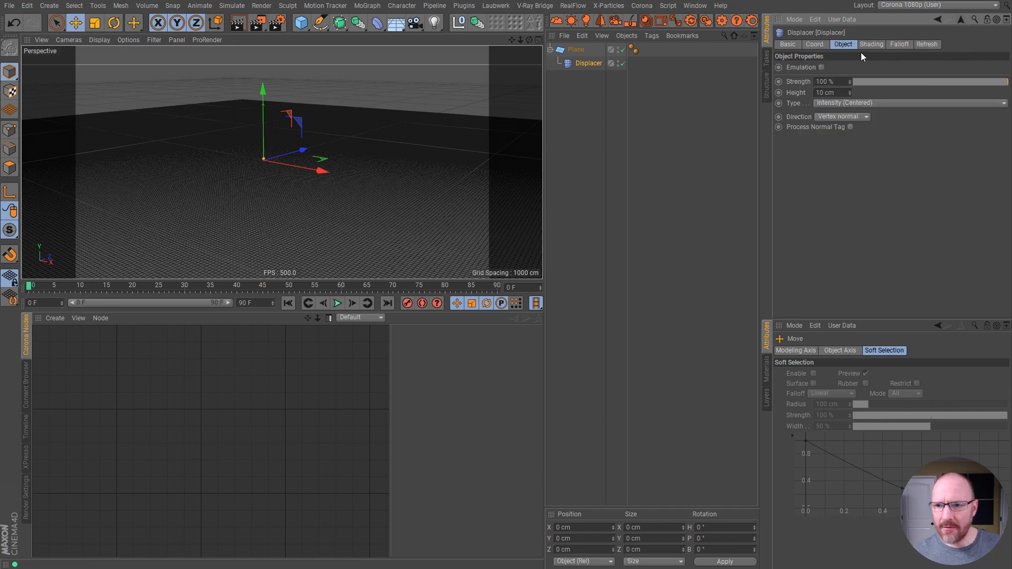
Set the Displacer's height to 4000 cm
key(Return)
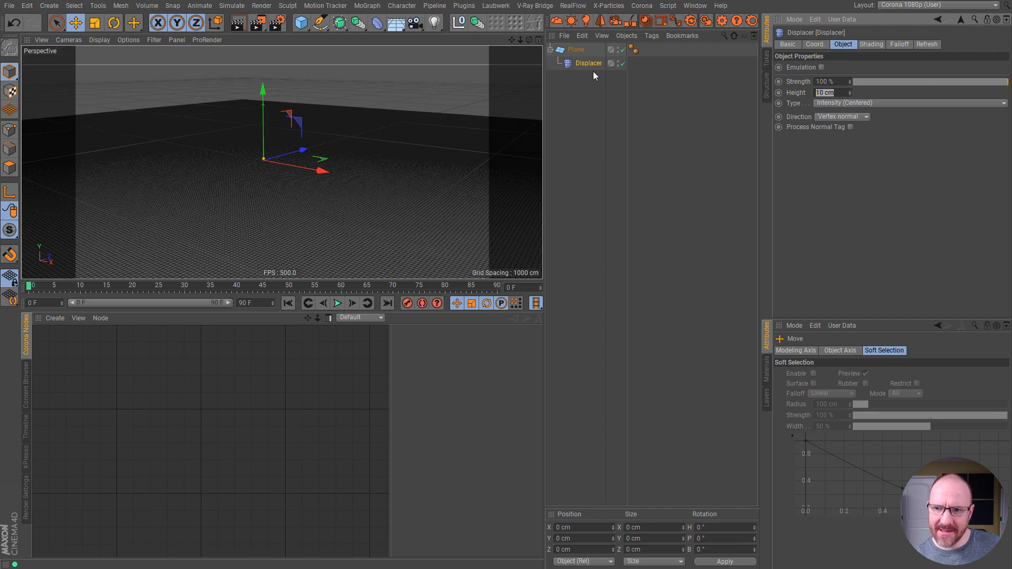
text(4000)
key(Return)
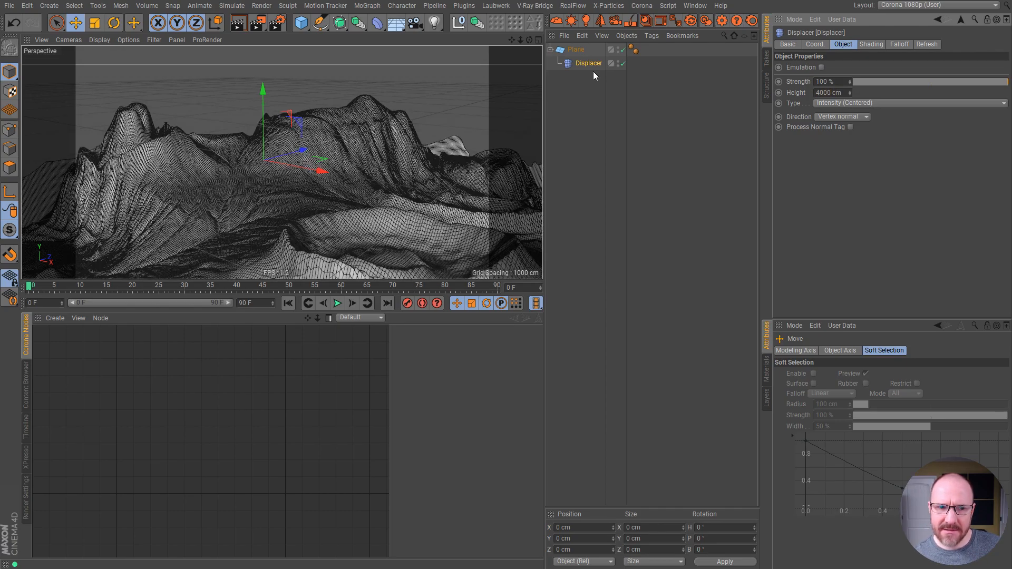
alt+drag(315, 209, 336, 216)
alt+middle_drag(336, 216, 360, 186)
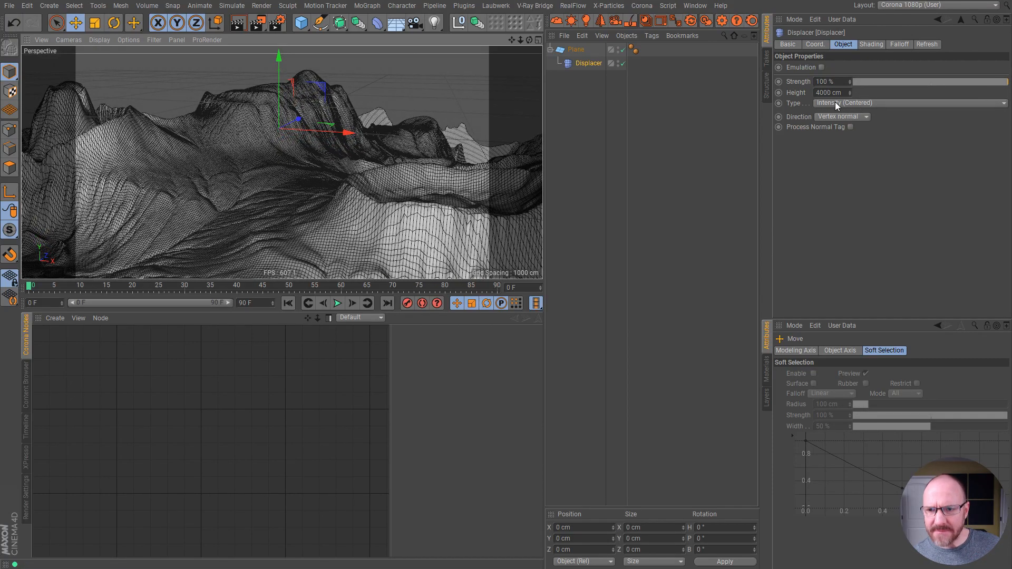
Rename the Plane object as Ref GL
double_click(579, 49)
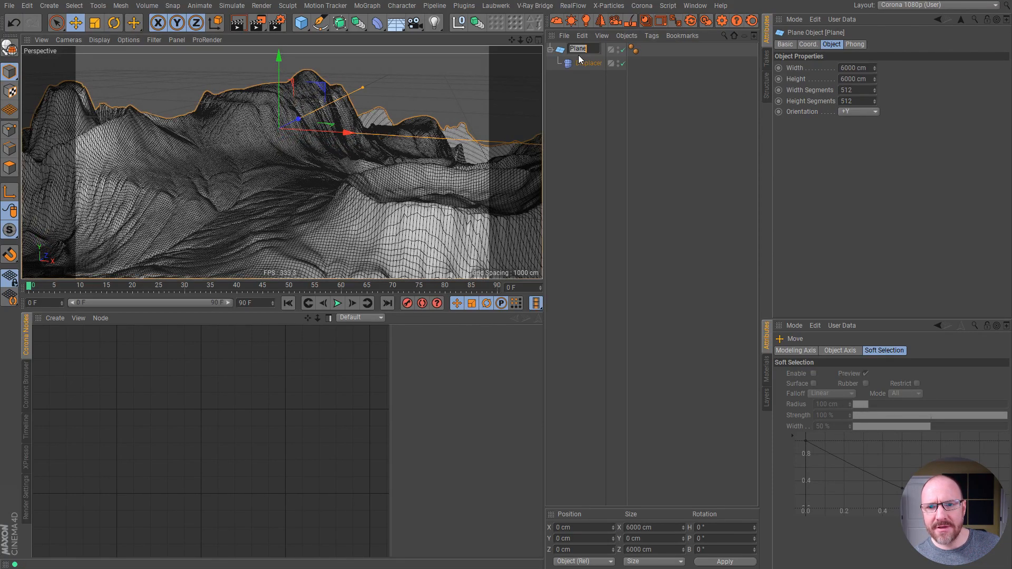
text(Ref)
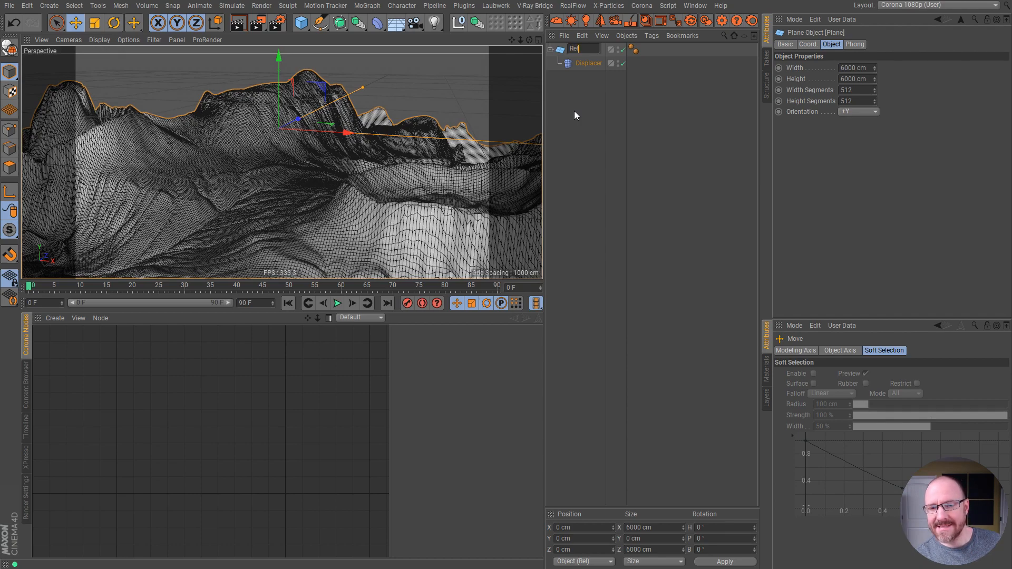
text( GL)
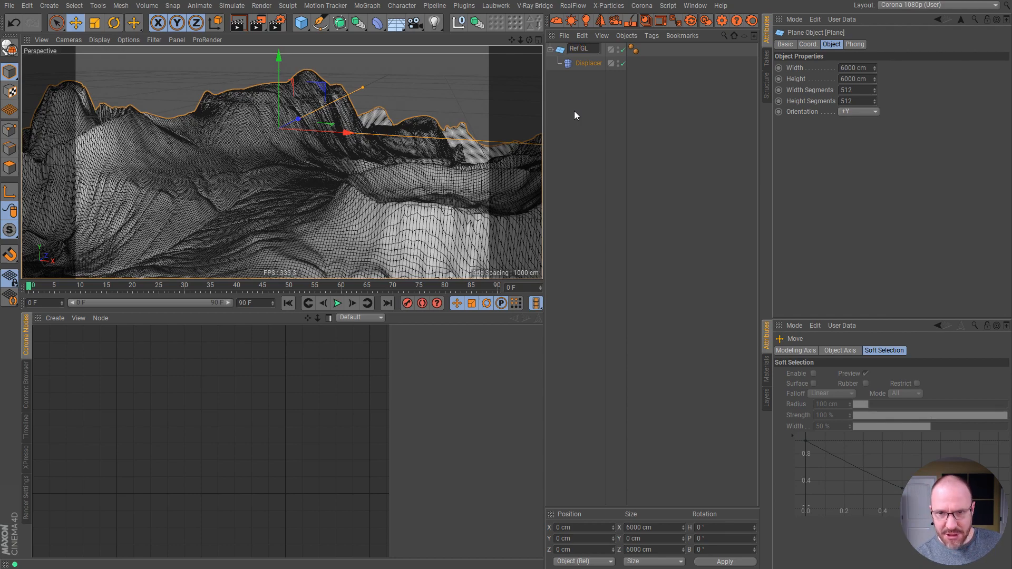
key(Return)
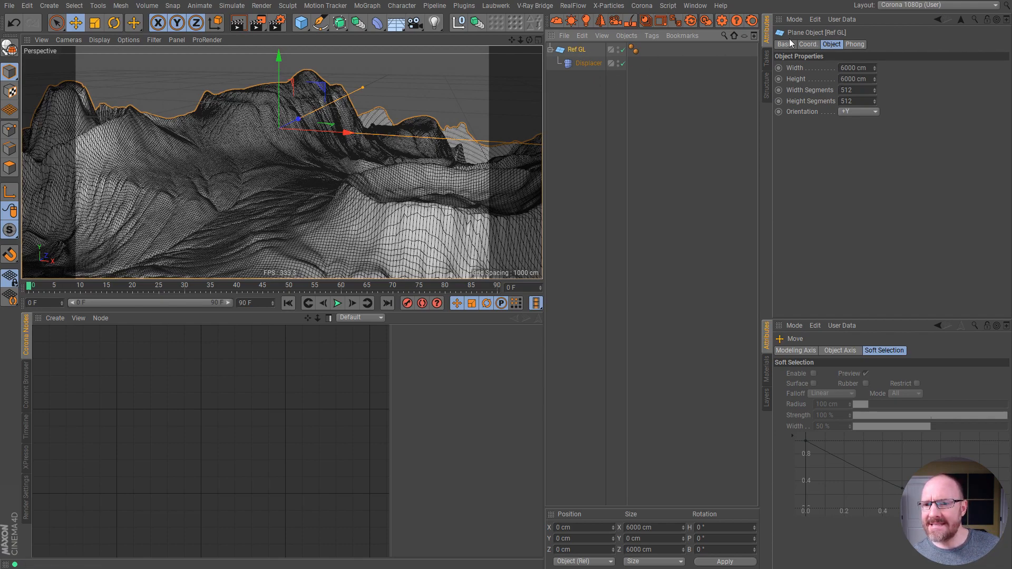
Change the Displacer's displacement type to Intensity
click(589, 64)
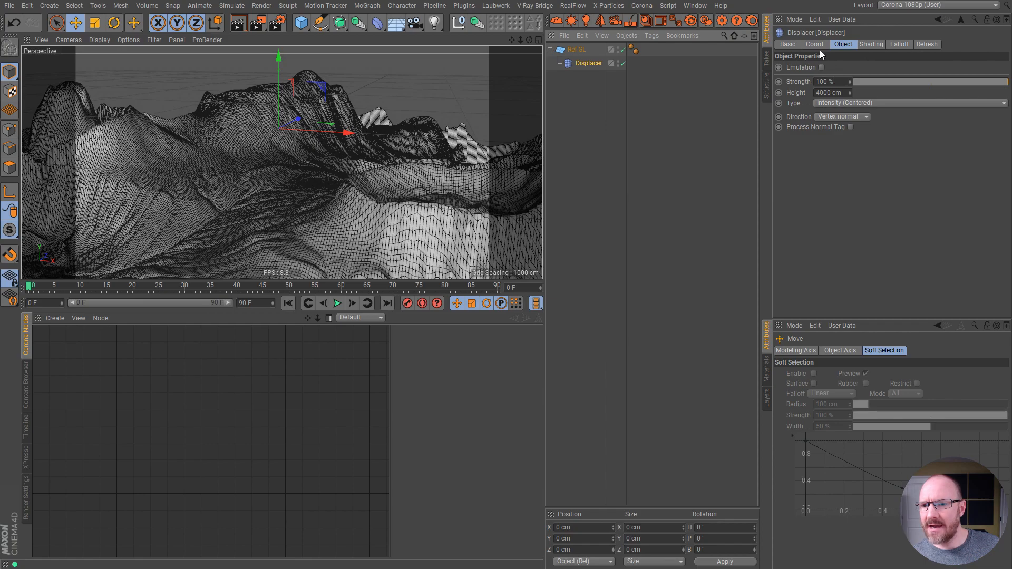
click(840, 104)
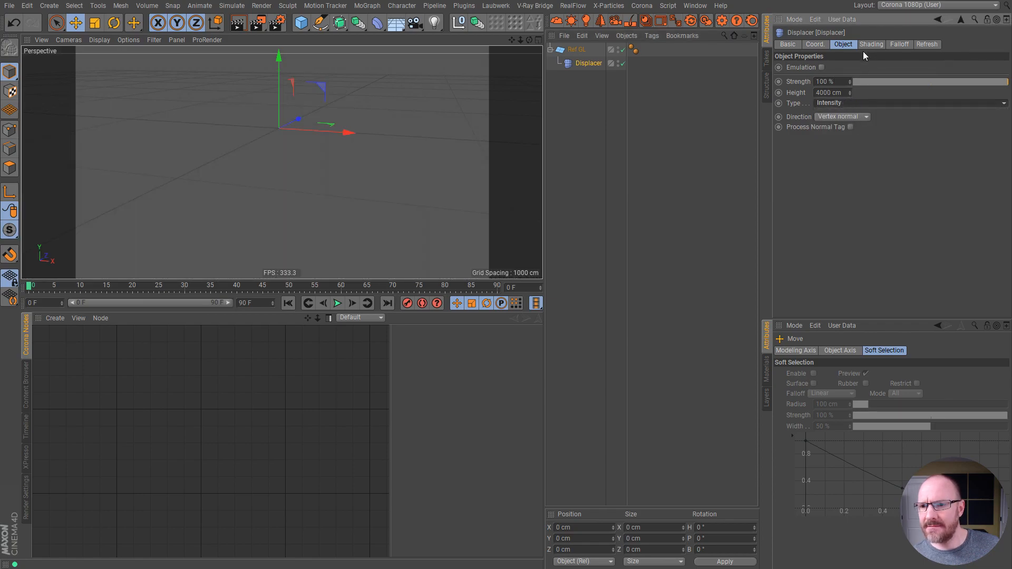
drag(511, 40, 505, 358)
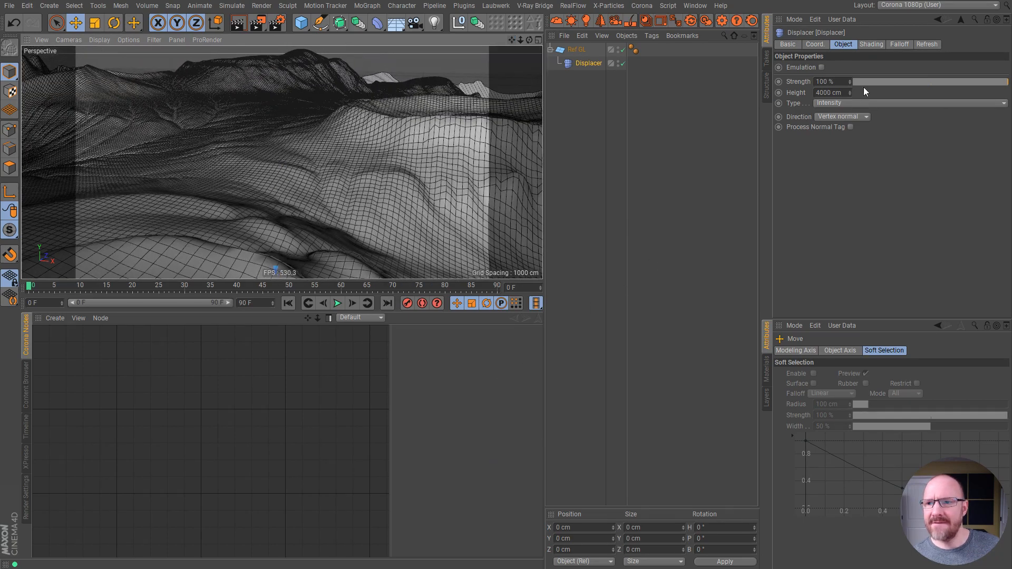
Set the color profile of the Displacer's bitmap shader to sRGB and deselect the object
click(872, 45)
click(822, 98)
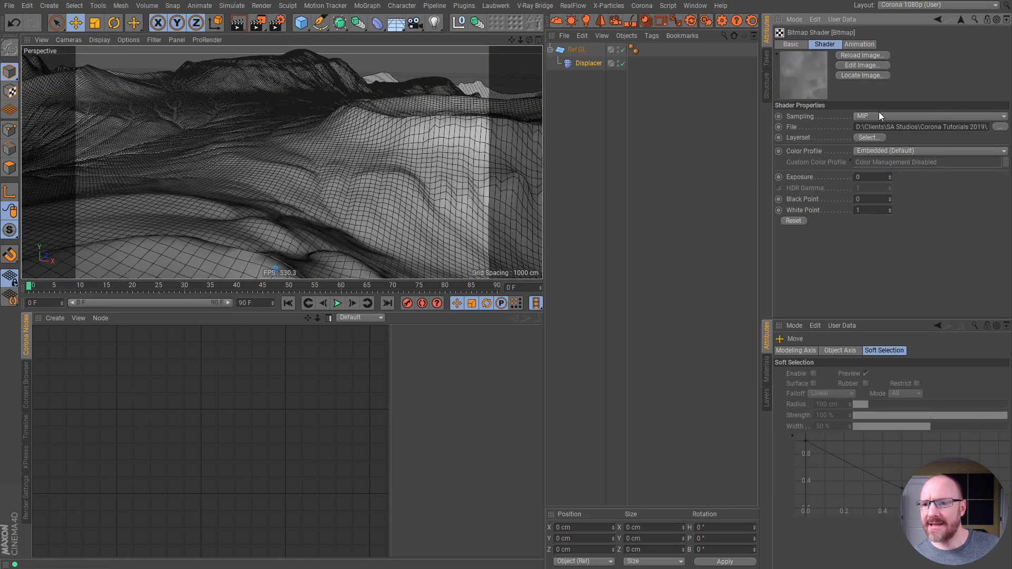
click(865, 138)
key(Escape)
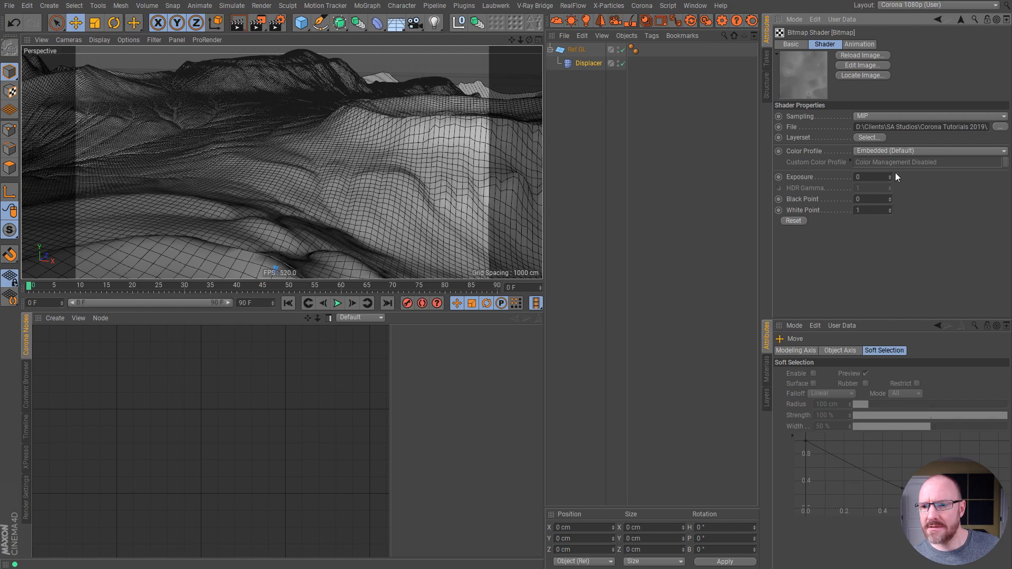
click(887, 150)
click(881, 183)
click(588, 135)
mouse_move(289, 244)
alt+mouse_down()
mouse_move(323, 185)
mouse_move(309, 142)
mouse_move(158, 230)
mouse_move(284, 194)
mouse_move(292, 167)
mouse_move(405, 217)
mouse_move(314, 160)
mouse_move(462, 172)
mouse_move(365, 180)
mouse_move(438, 220)
mouse_move(387, 167)
mouse_move(356, 174)
mouse_move(369, 169)
alt+mouse_up()
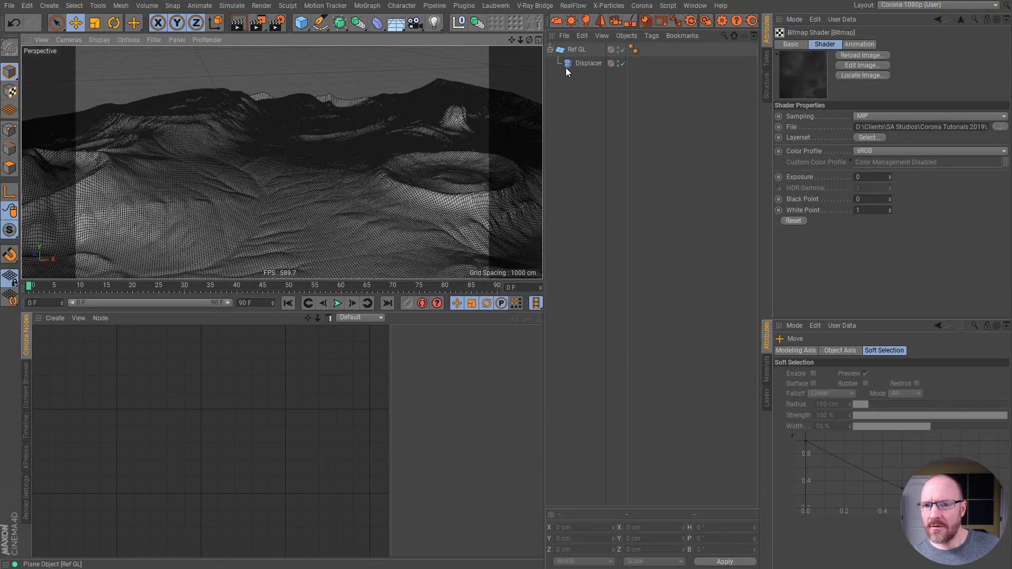
Review the mapping settings of the Displacer's shader and deselect the Displacer
click(585, 63)
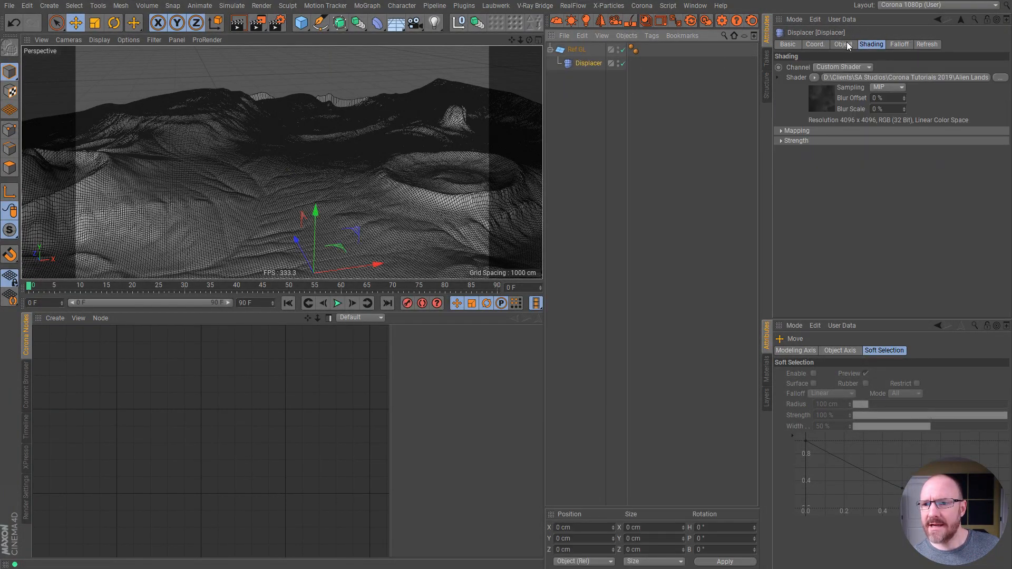
click(796, 131)
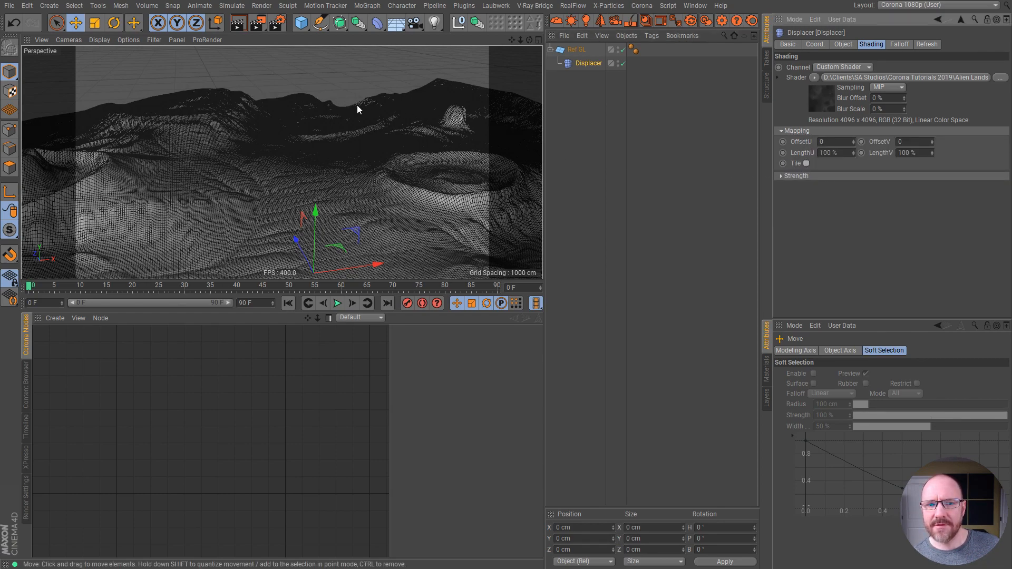
click(361, 78)
alt+drag(456, 156, 248, 158)
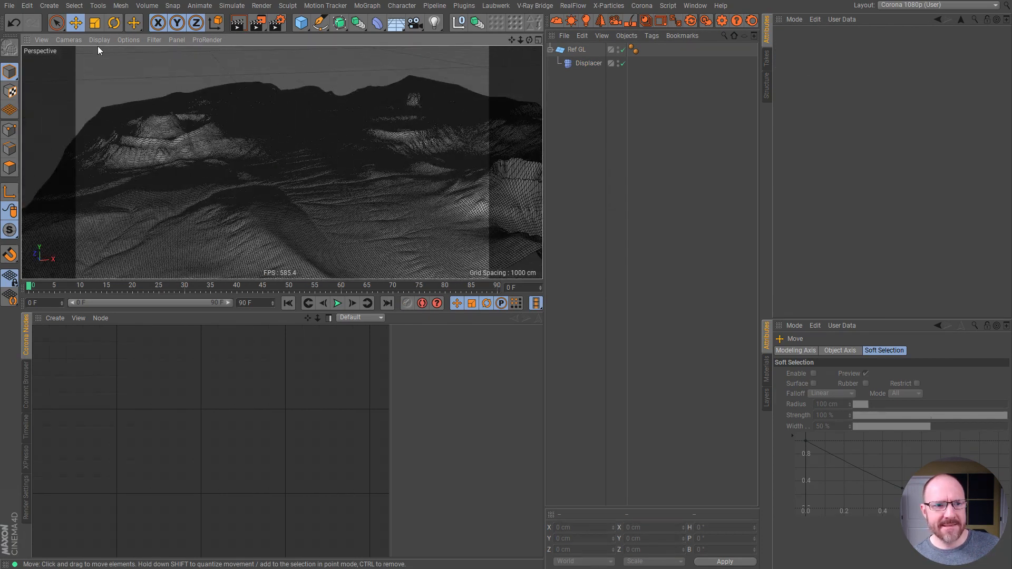
Switch the perspective viewport to smooth shaded display without wireframe lines and inspect the terrain
click(128, 40)
mouse_move(96, 40)
click(116, 56)
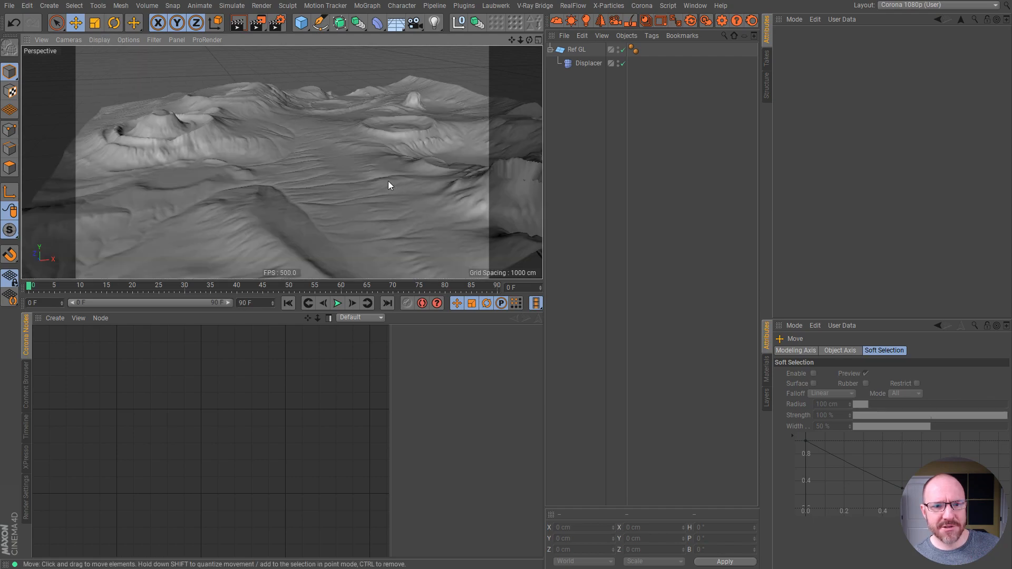
alt+drag(324, 157, 478, 116)
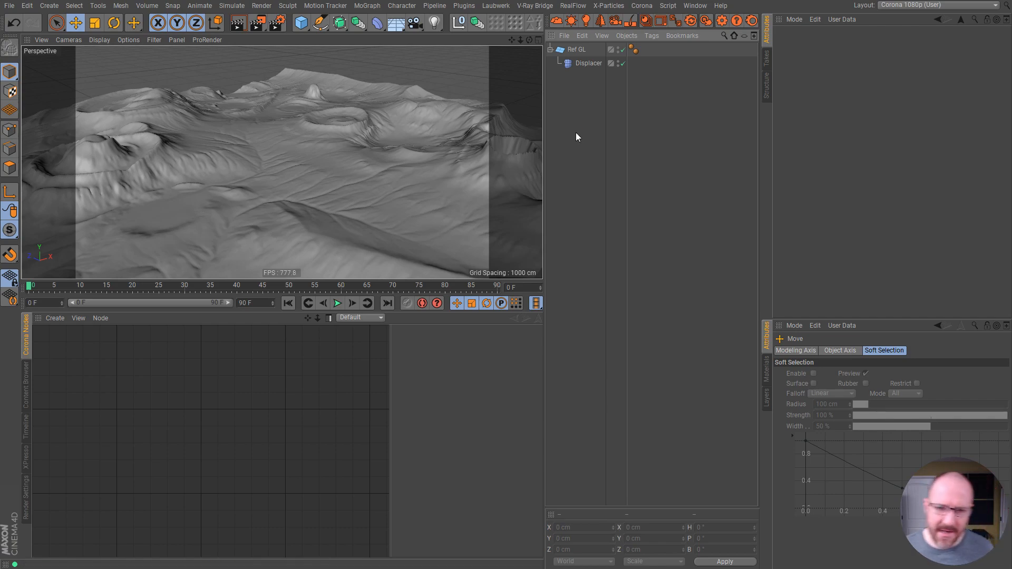
Create a new Corona material and add it to the Corona node editor
click(767, 372)
click(823, 325)
click(832, 342)
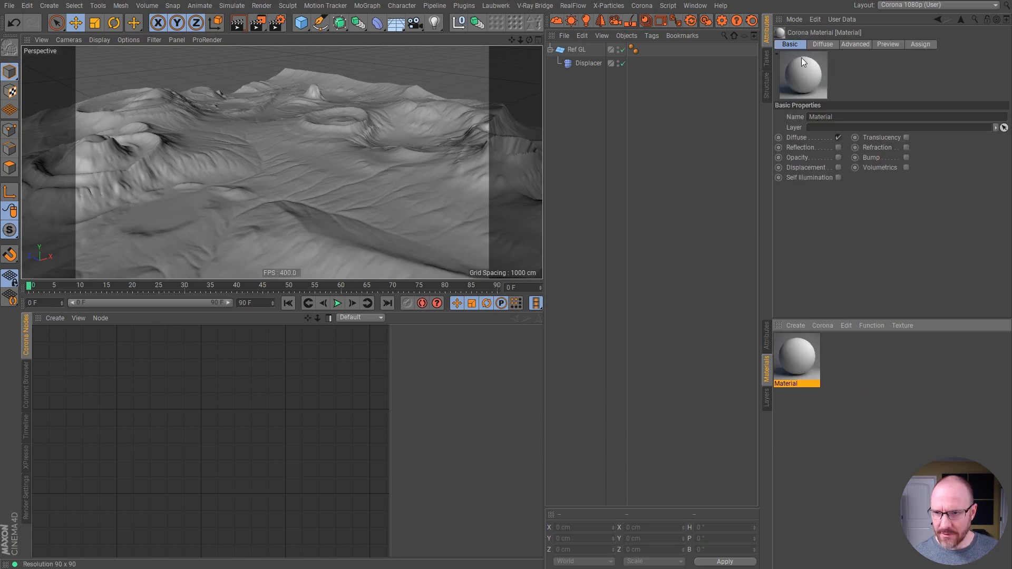
drag(799, 373, 300, 399)
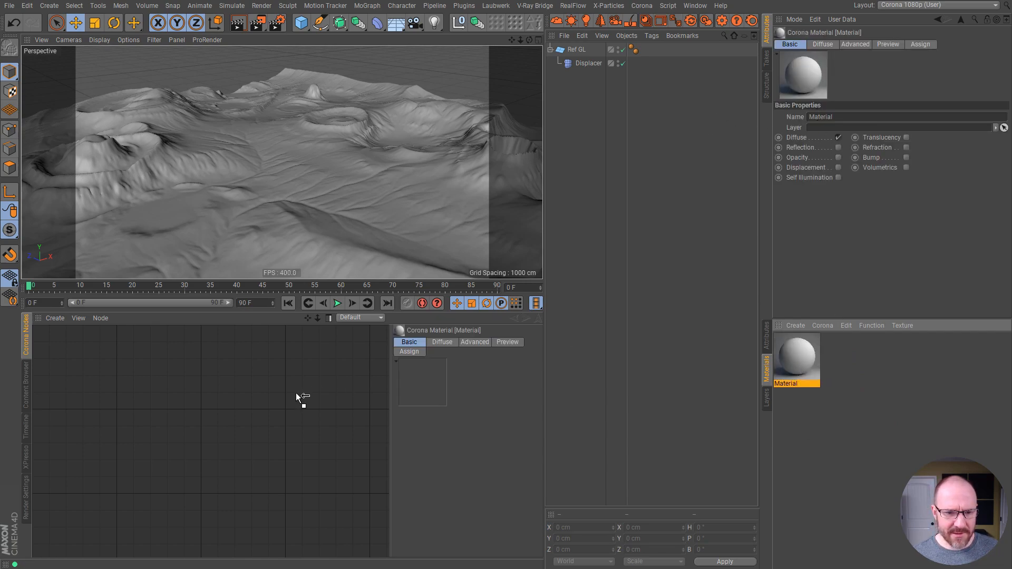
Rename the new Corona material as Landscape
double_click(789, 383)
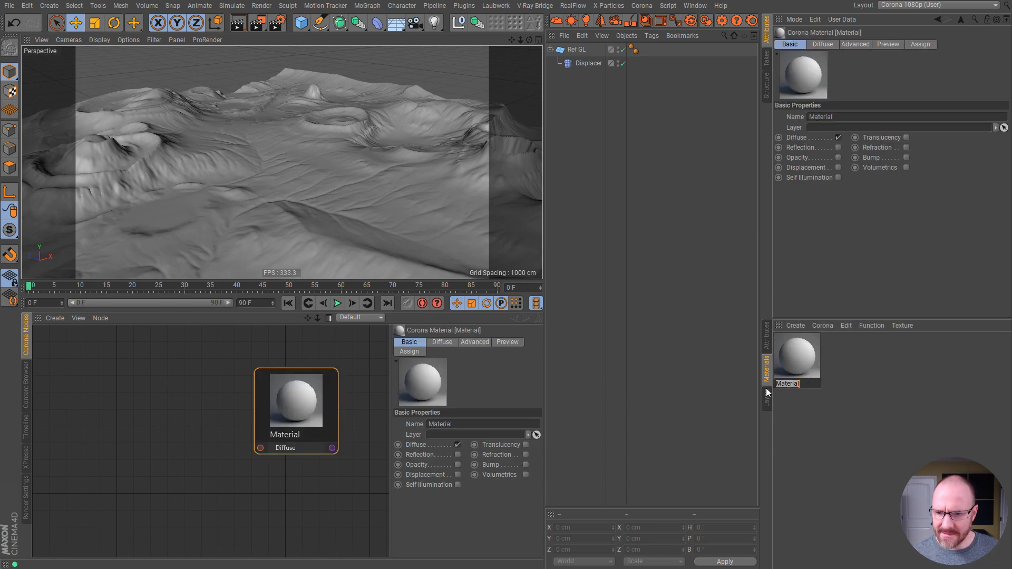
key(BackSpace)
text(Landscape)
key(Return)
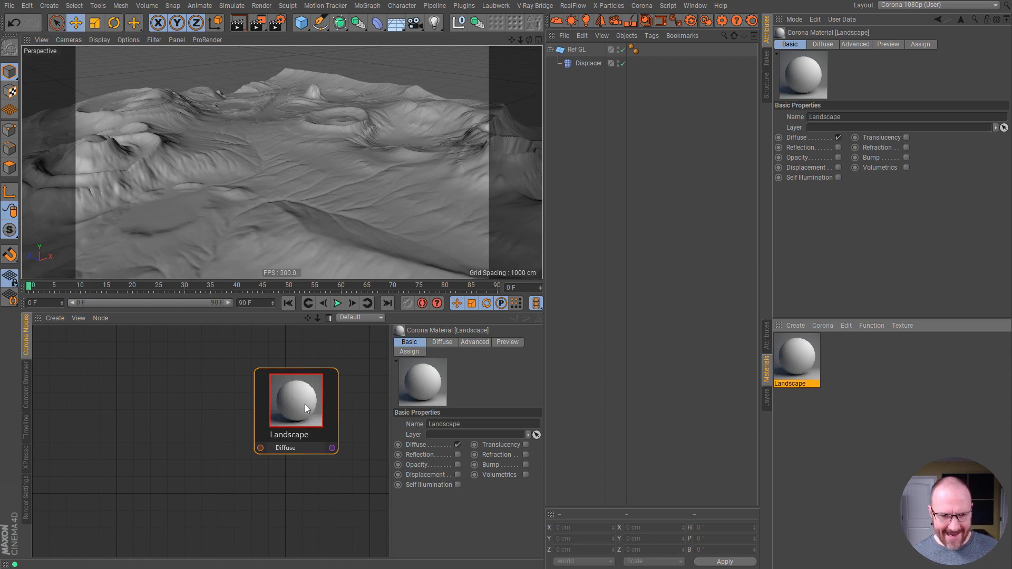
Load the terrain height map as a bitmap shader node beside the Landscape node, without copying the image to the project location
right_click(123, 352)
mouse_move(157, 376)
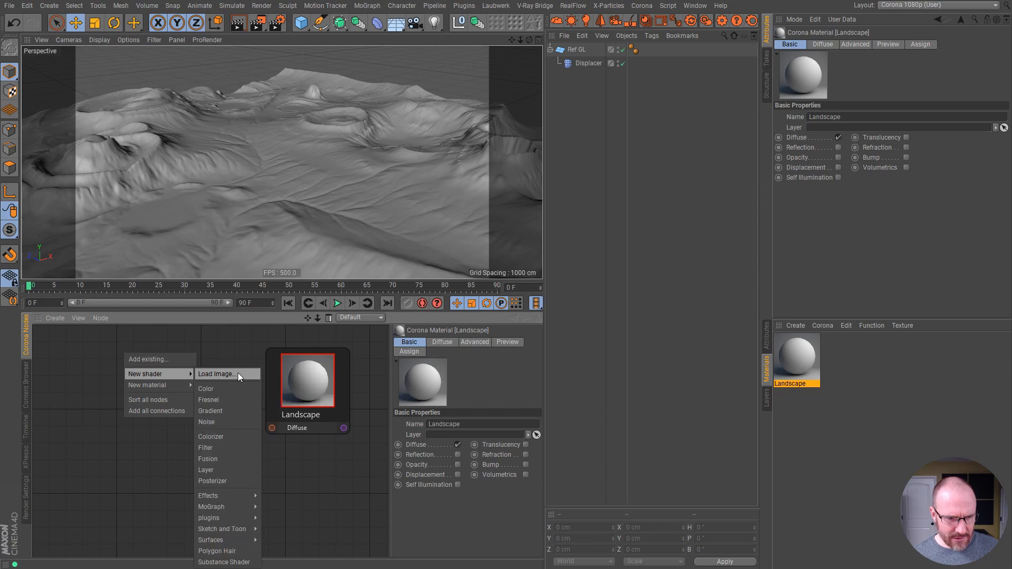
click(238, 374)
double_click(200, 123)
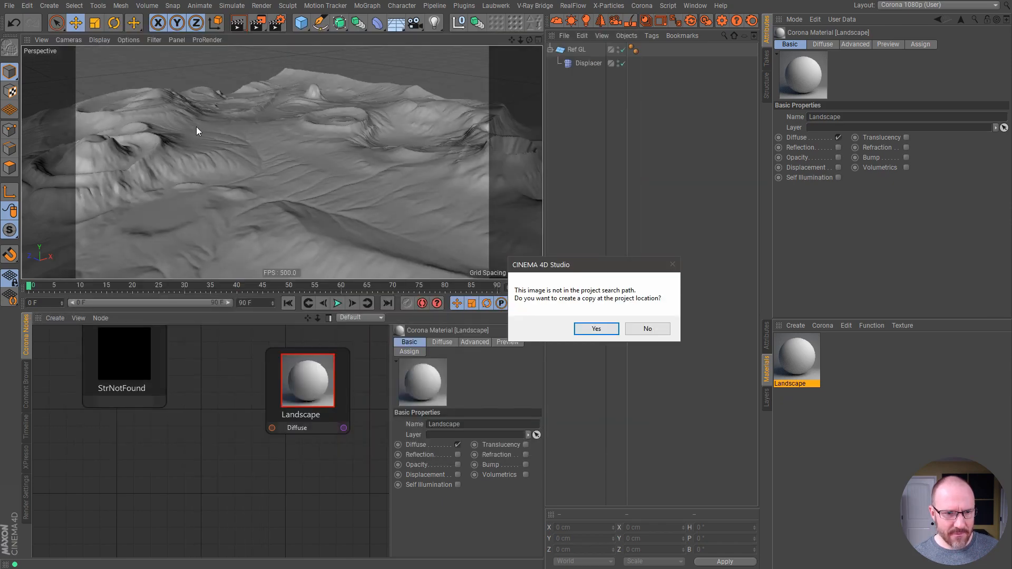
click(644, 331)
drag(122, 440, 117, 451)
Enable displacement on the Landscape material and connect the Bitmap node to its Displacement input
click(298, 401)
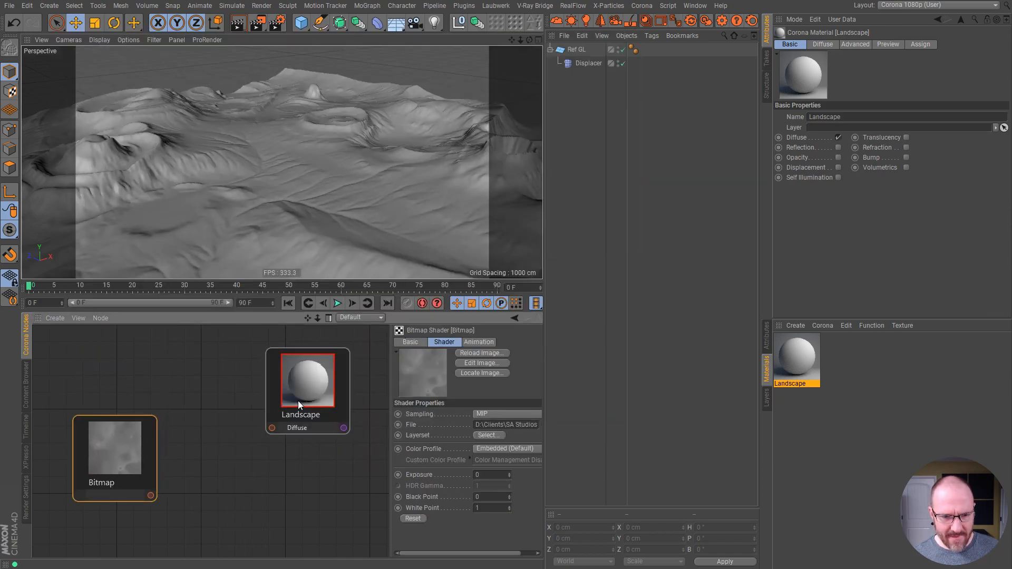
click(838, 167)
click(890, 47)
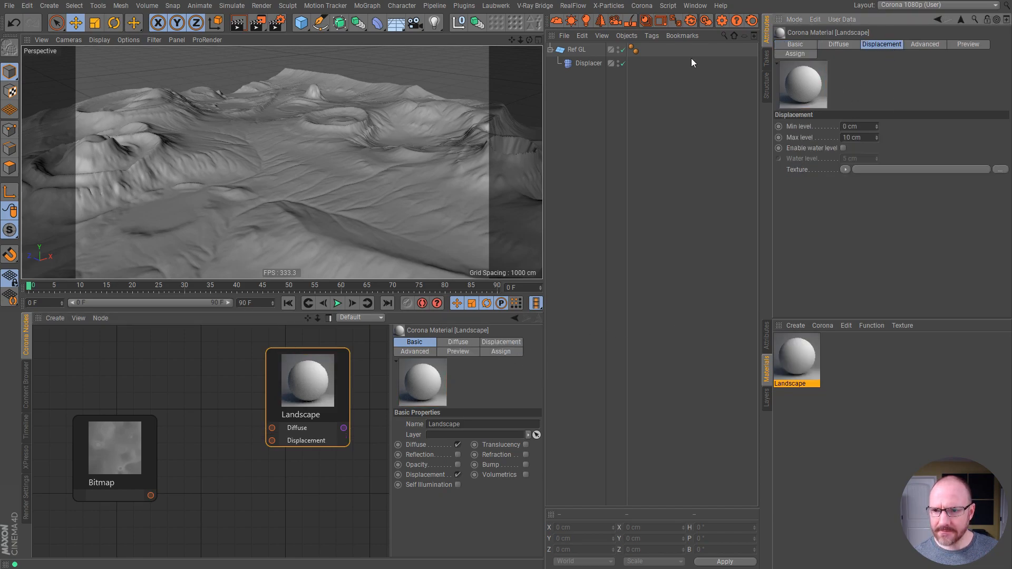
drag(151, 496, 271, 442)
drag(136, 466, 121, 474)
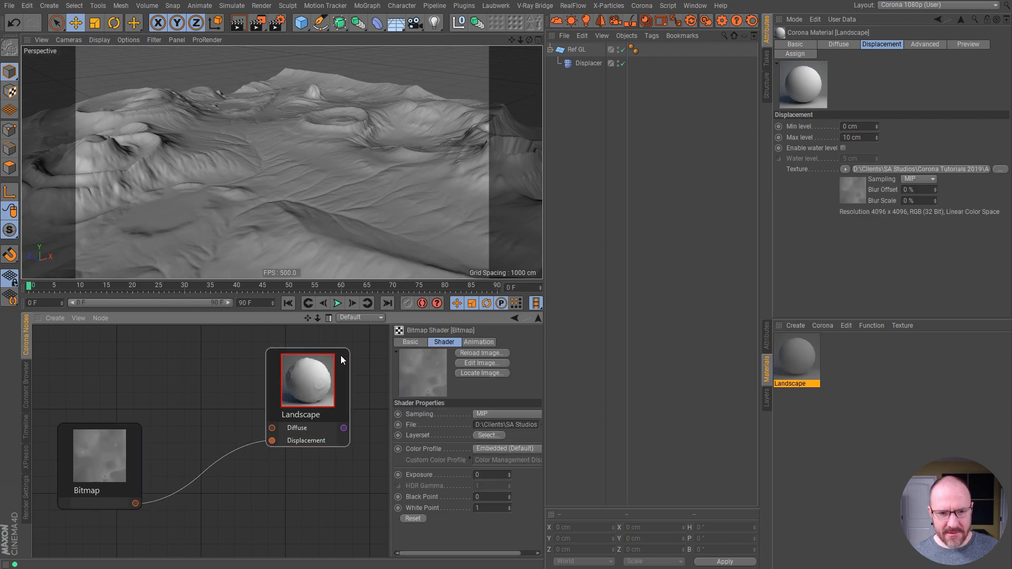
Set the Displacer's Height parameter as an XPresso driver
click(588, 62)
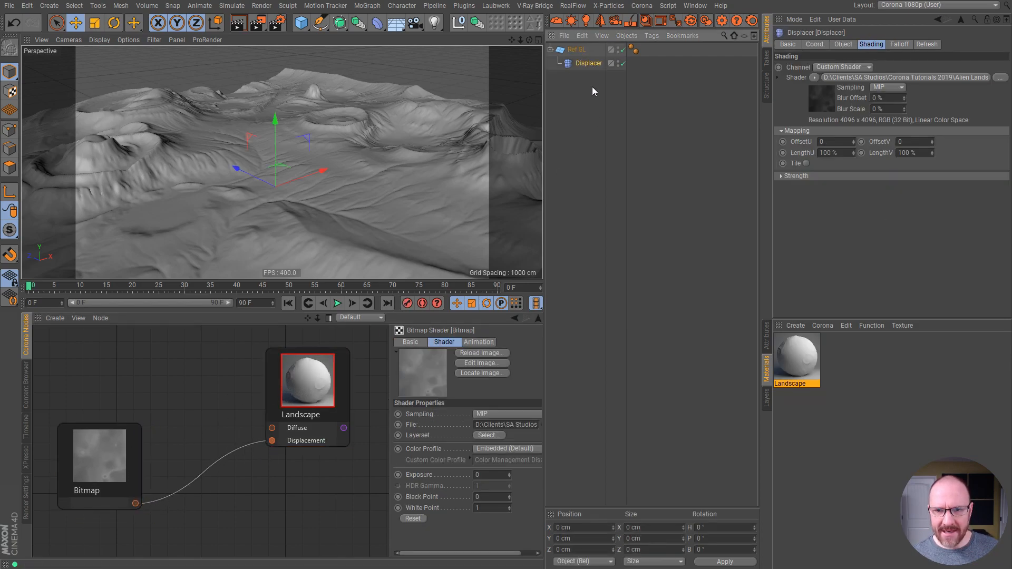
click(843, 44)
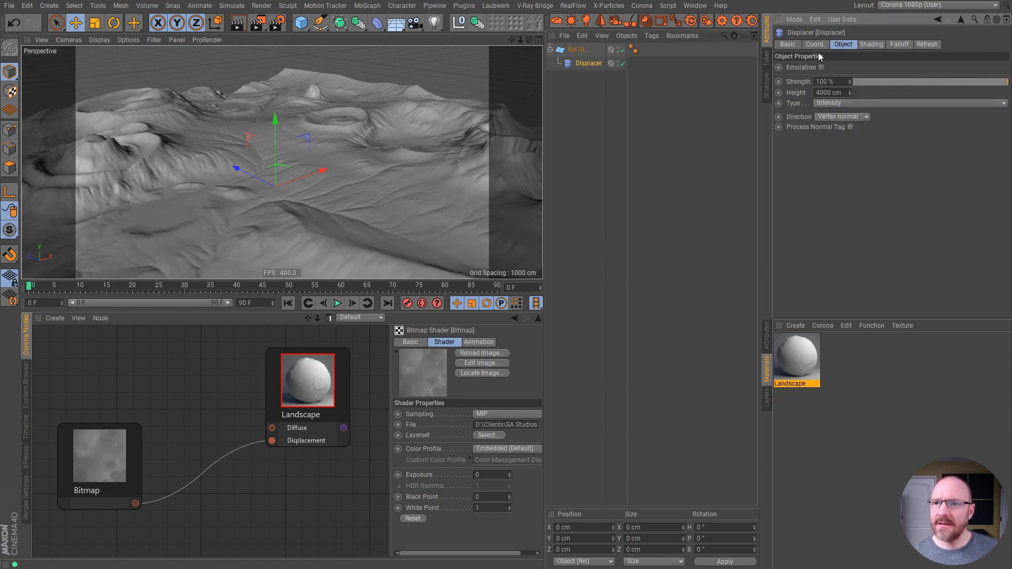
right_click(796, 92)
mouse_move(826, 113)
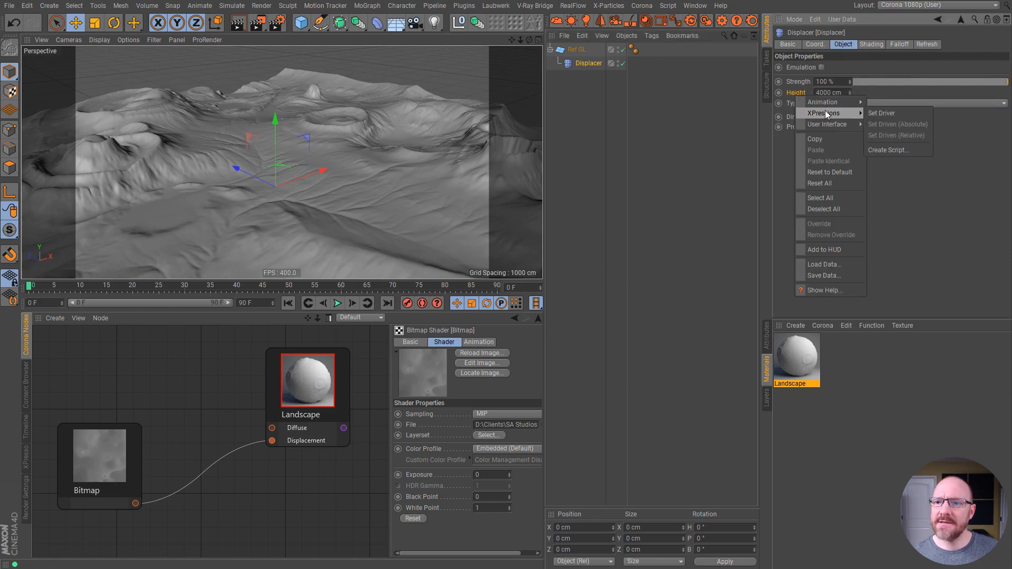
click(896, 115)
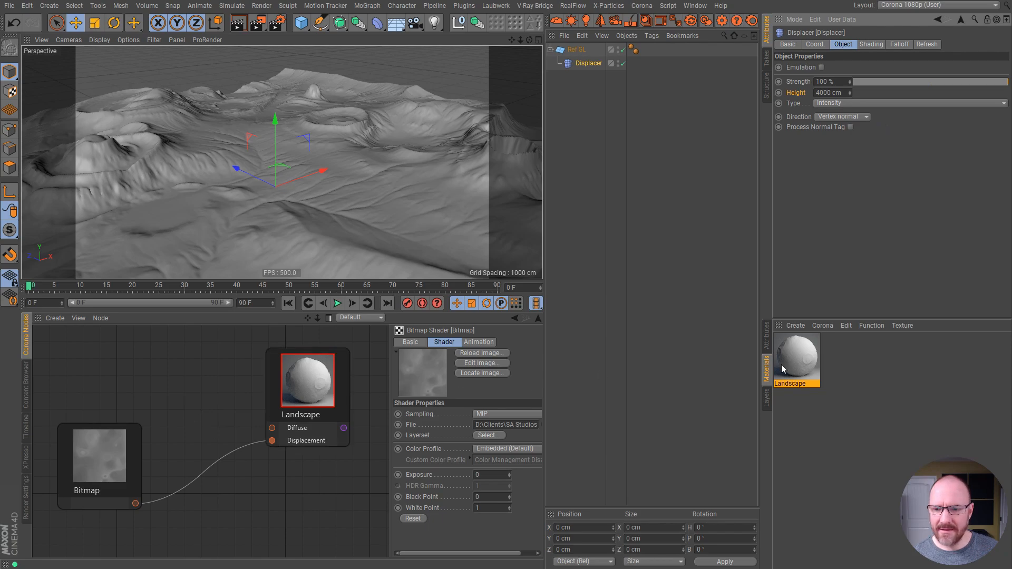
Make the Landscape material's displacement Max level absolutely driven by the Displacer's height, and move the resulting XPresso tag onto the Displacer
click(805, 372)
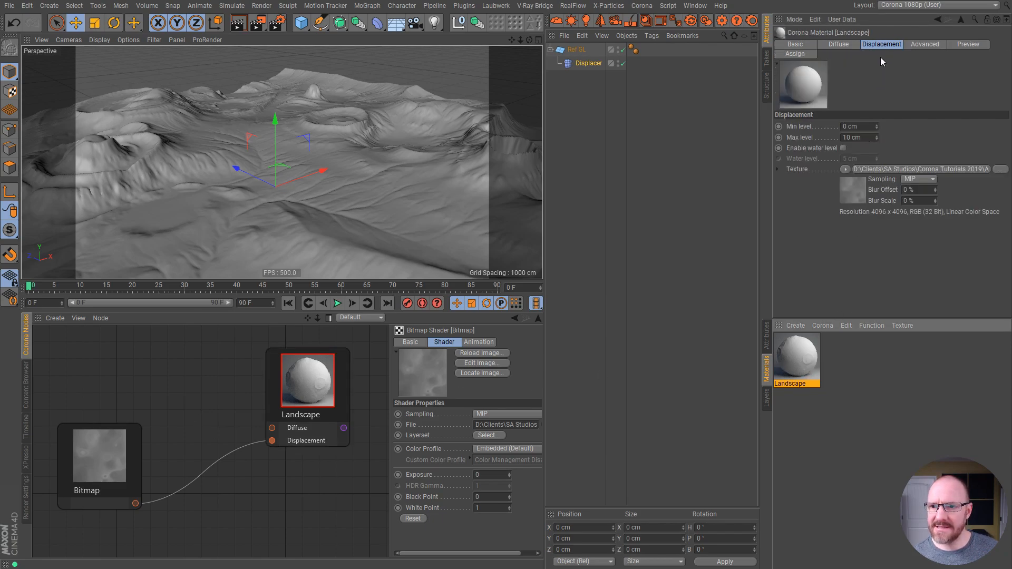
right_click(801, 139)
mouse_move(840, 158)
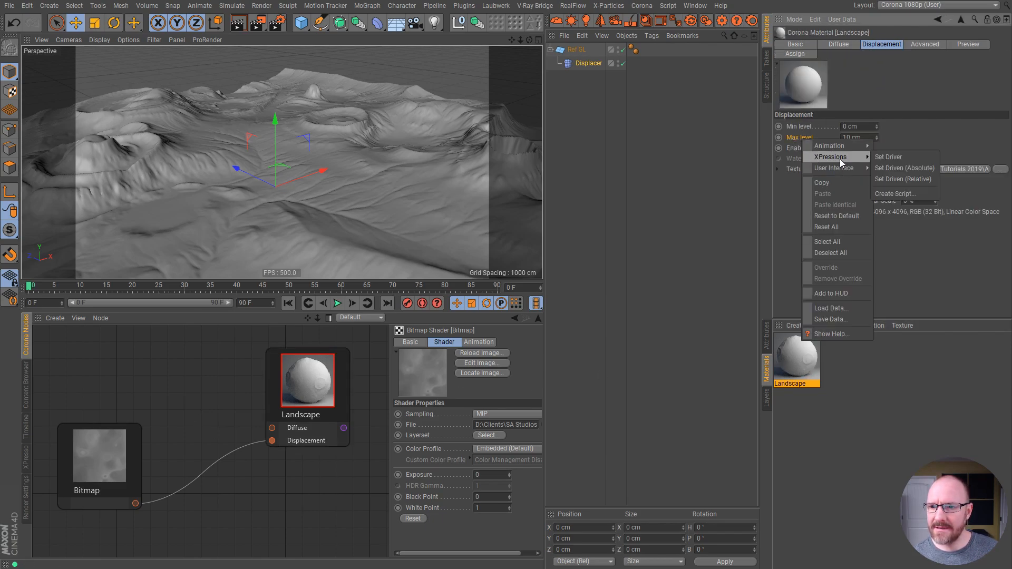
click(921, 169)
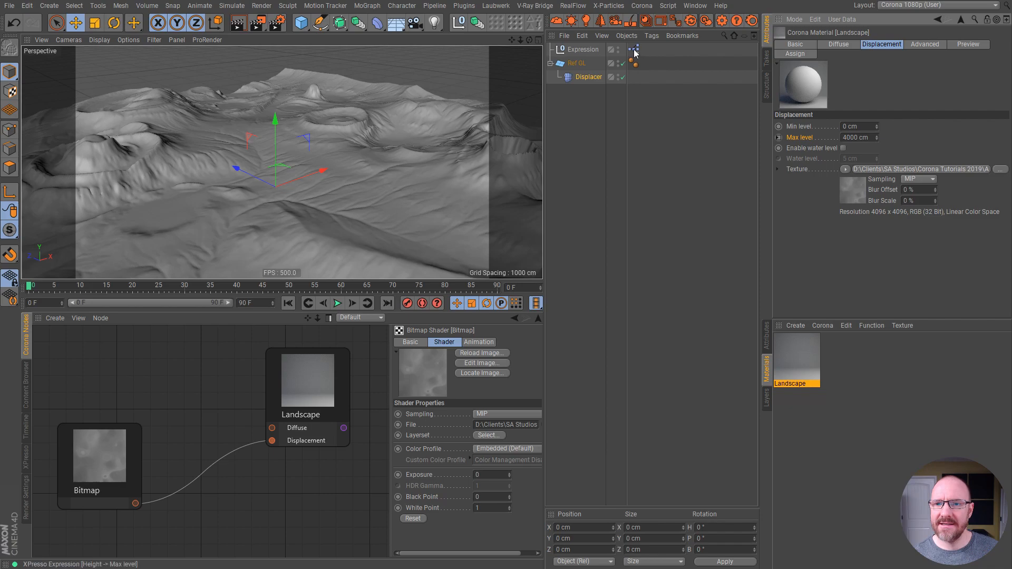
drag(633, 49, 632, 77)
click(634, 86)
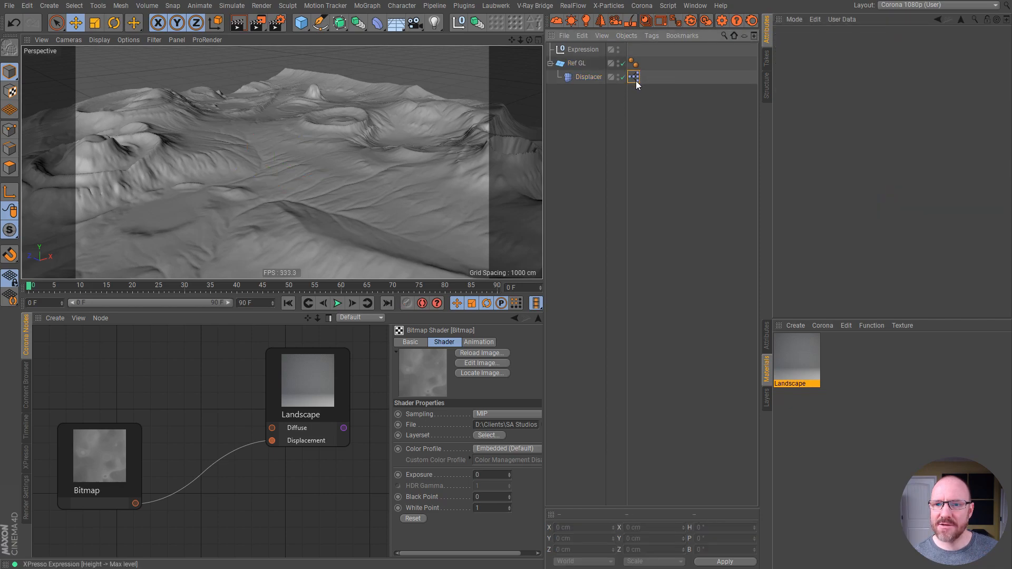
Test the XPresso link by raising the Displacer's height to 4003 cm and checking the Landscape material's displacement Max level
click(587, 76)
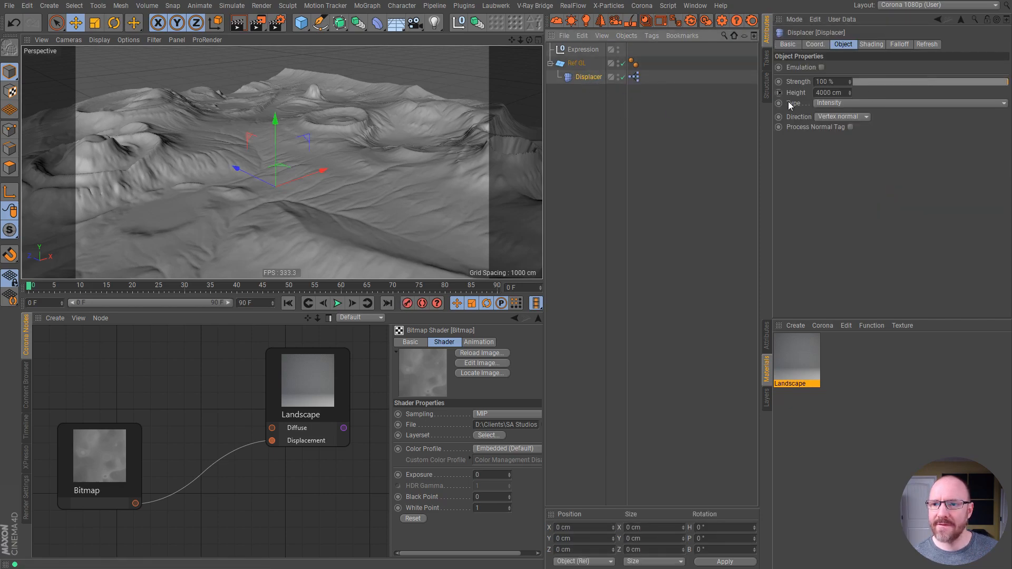
click(801, 369)
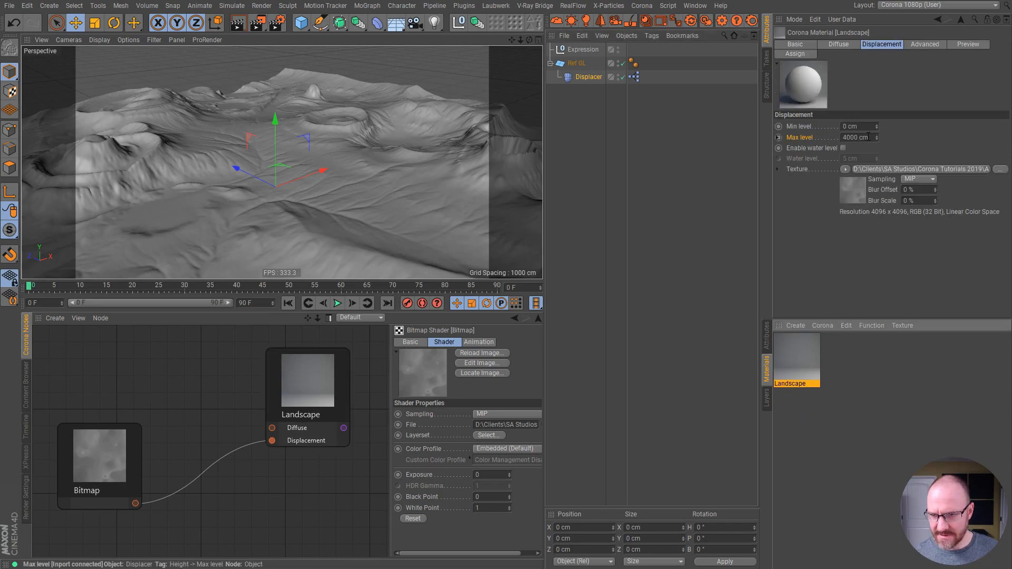
click(591, 76)
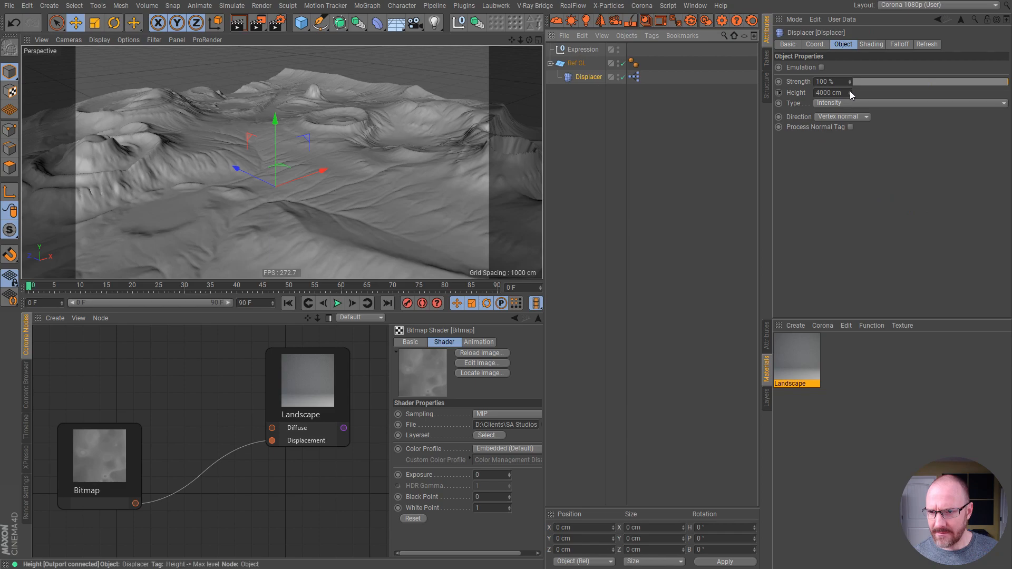
click(808, 363)
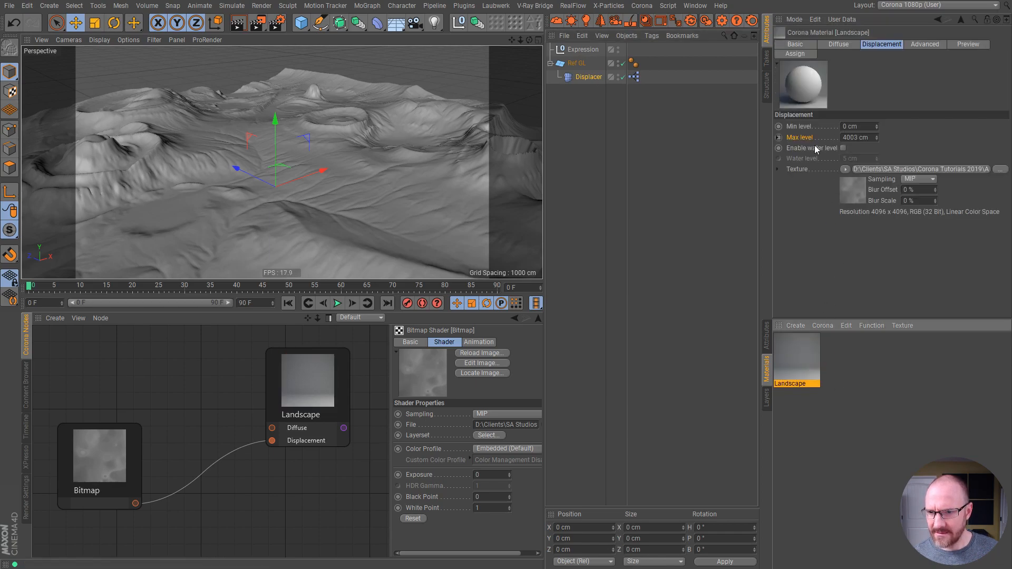
Delete the leftover Expression null from the scene
click(583, 50)
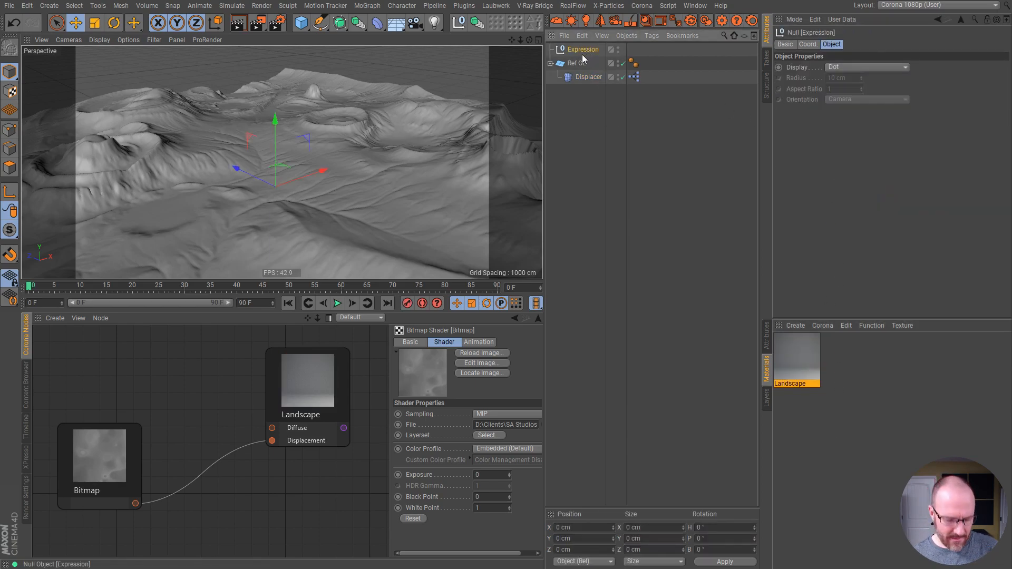
key(Delete)
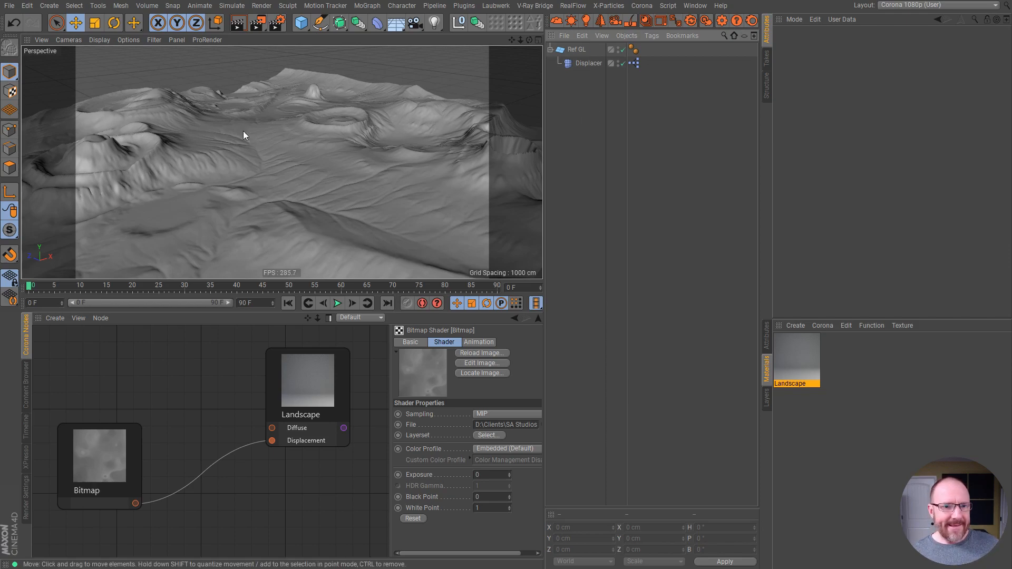
alt+drag(264, 169, 323, 190)
alt+middle_drag(323, 190, 316, 179)
alt+drag(315, 179, 318, 161)
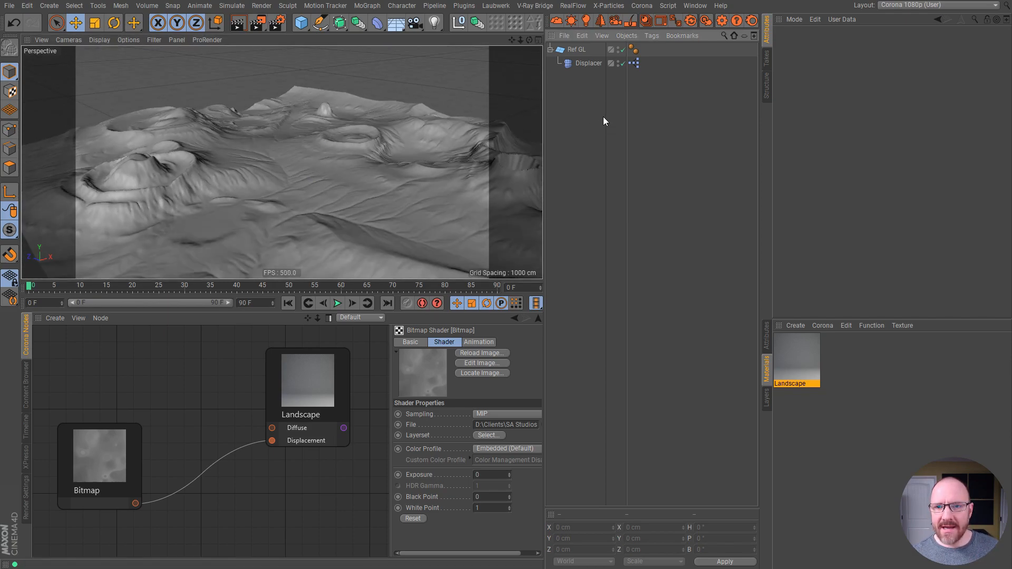
Add a Corona Sun, make it use its own white color instead of the sky color, and set its intensity to 0.025
click(572, 20)
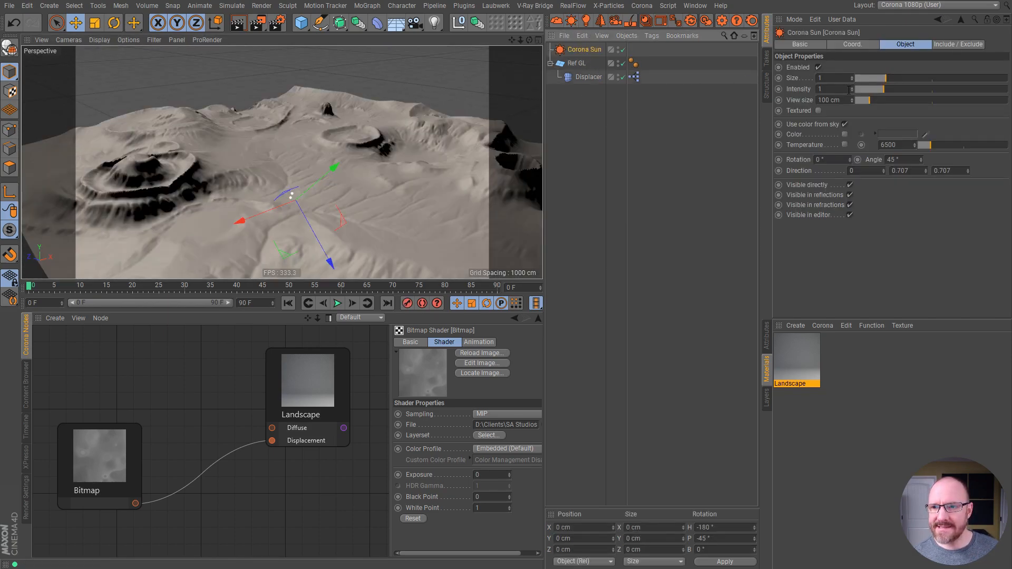
click(844, 134)
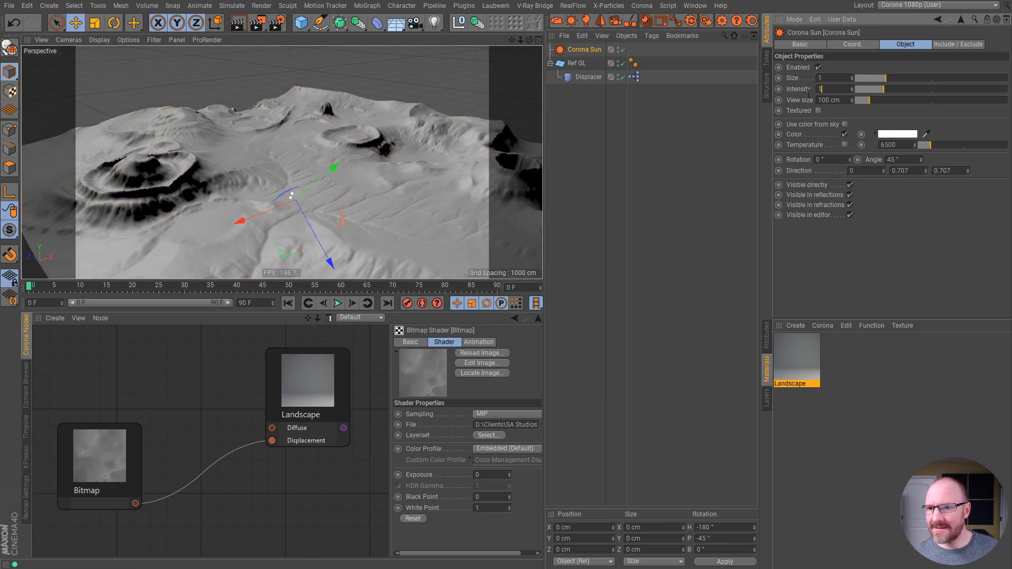
drag(818, 91, 806, 89)
text(.025)
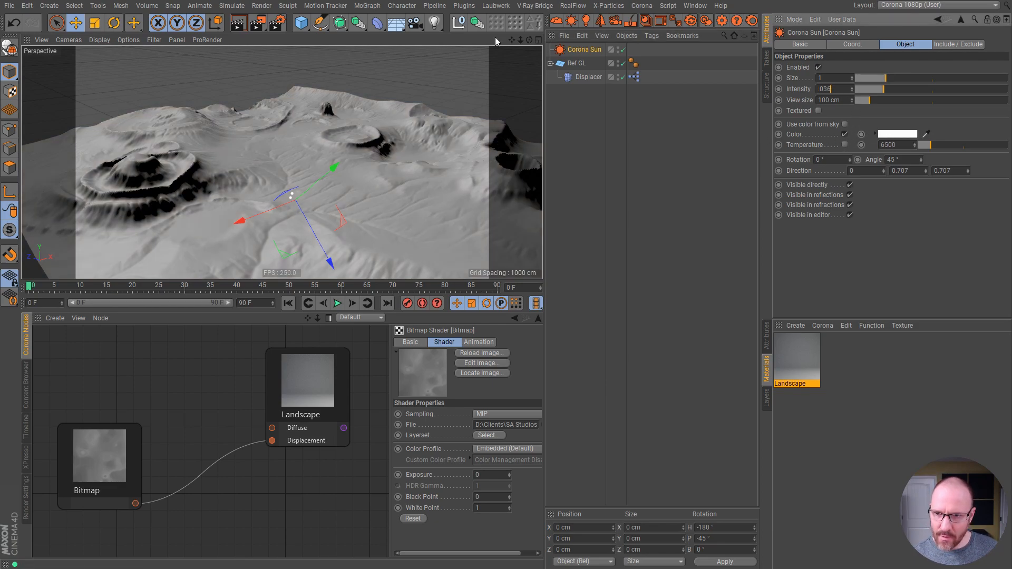
key(Return)
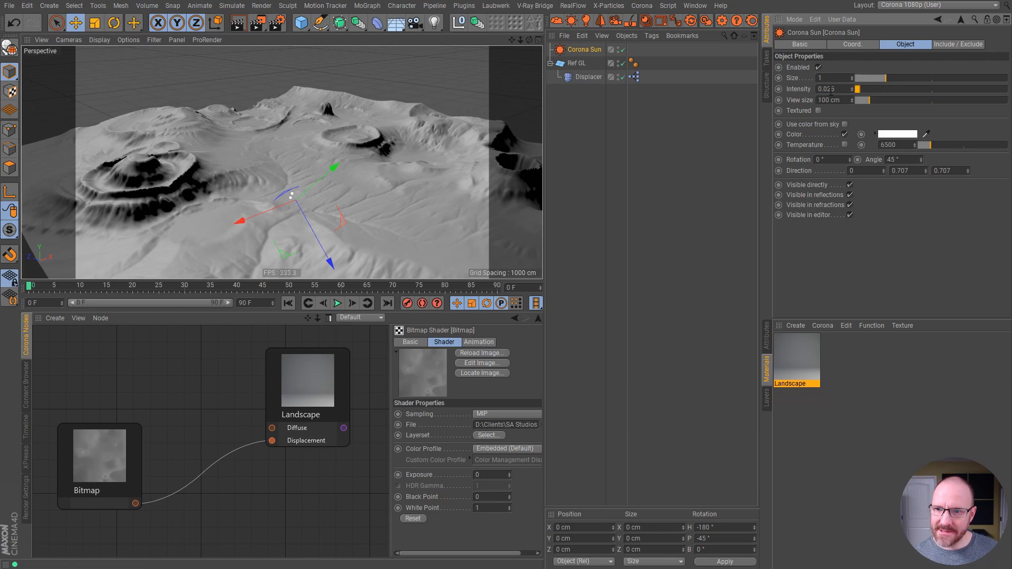
click(609, 107)
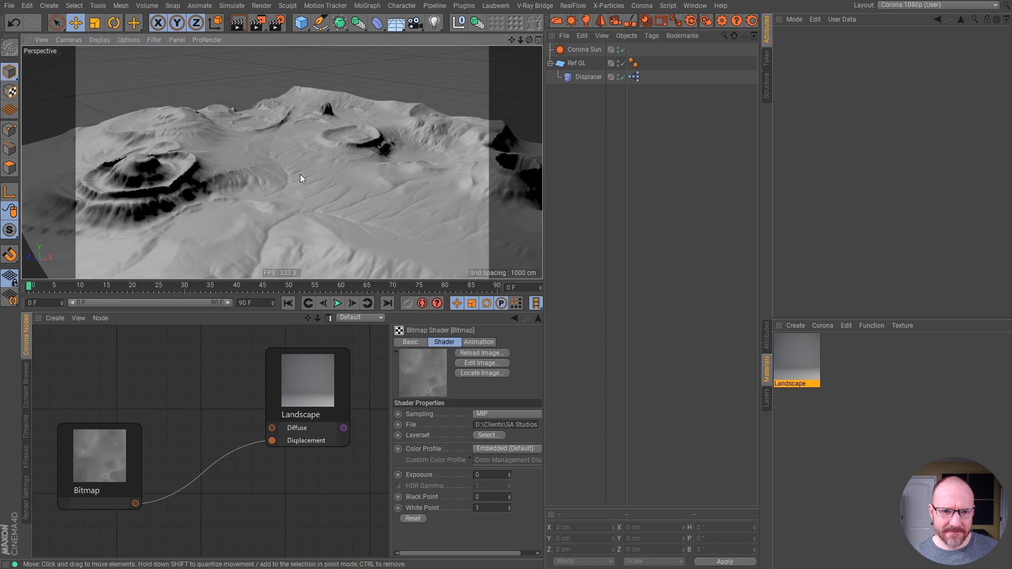
Preview the sunlit Ref GL terrain in a Corona interactive render from a lower viewpoint, and stop the render
alt+drag(308, 173, 377, 129)
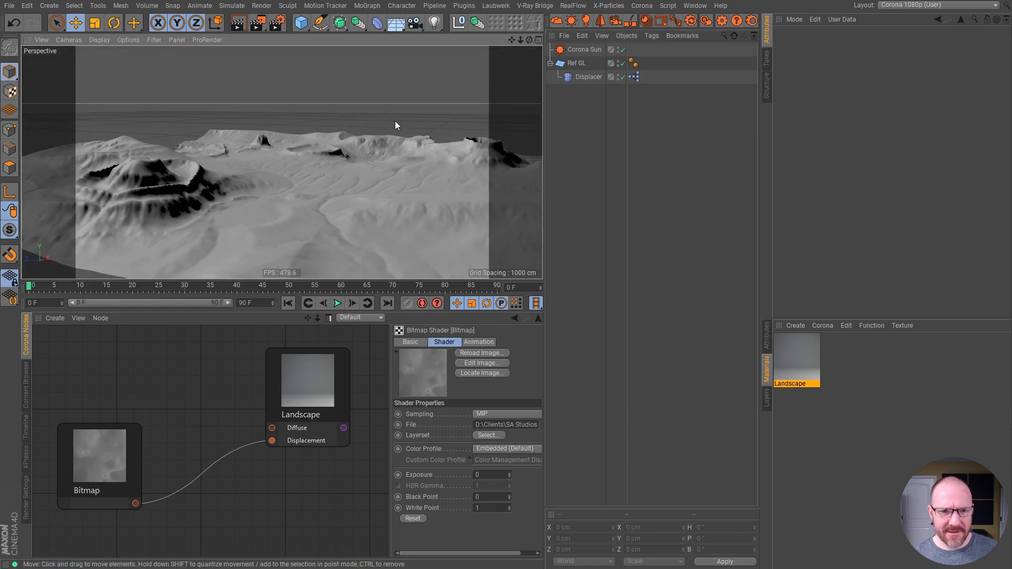
click(706, 21)
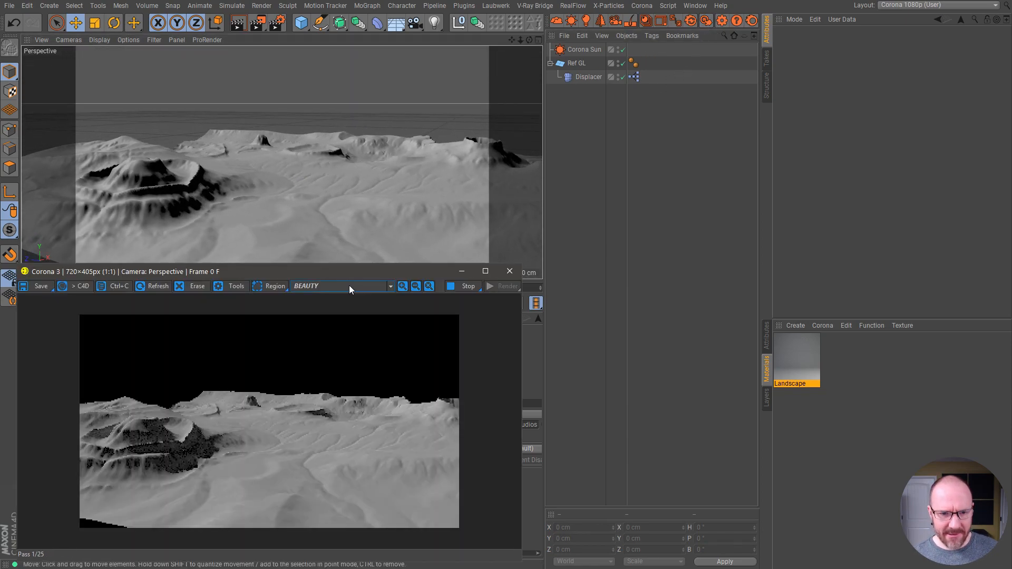
alt+drag(284, 173, 325, 178)
alt+drag(326, 140, 366, 202)
alt+drag(310, 177, 290, 182)
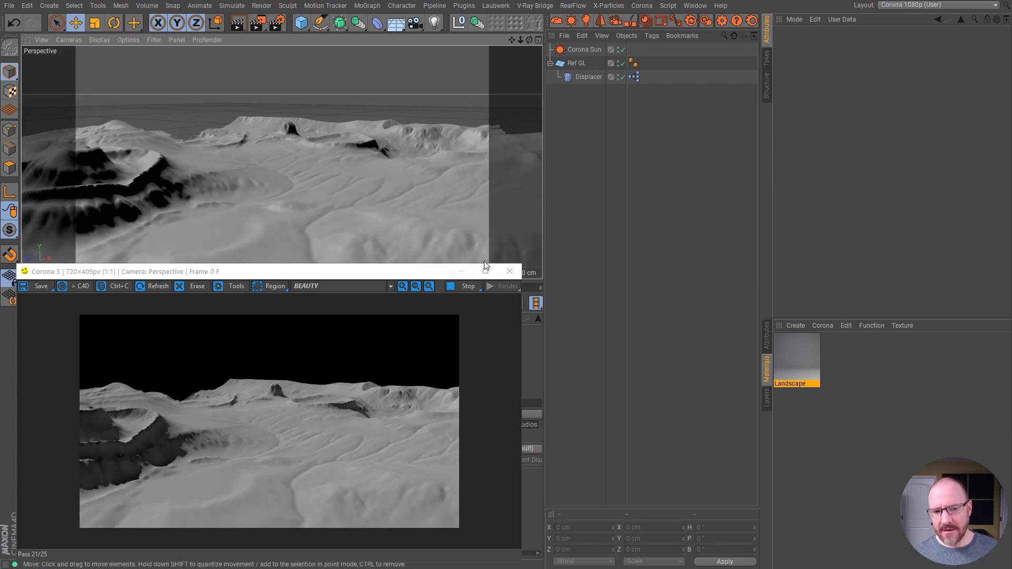
click(462, 283)
Duplicate the Ref GL plane and rename the copy Render Version
click(550, 63)
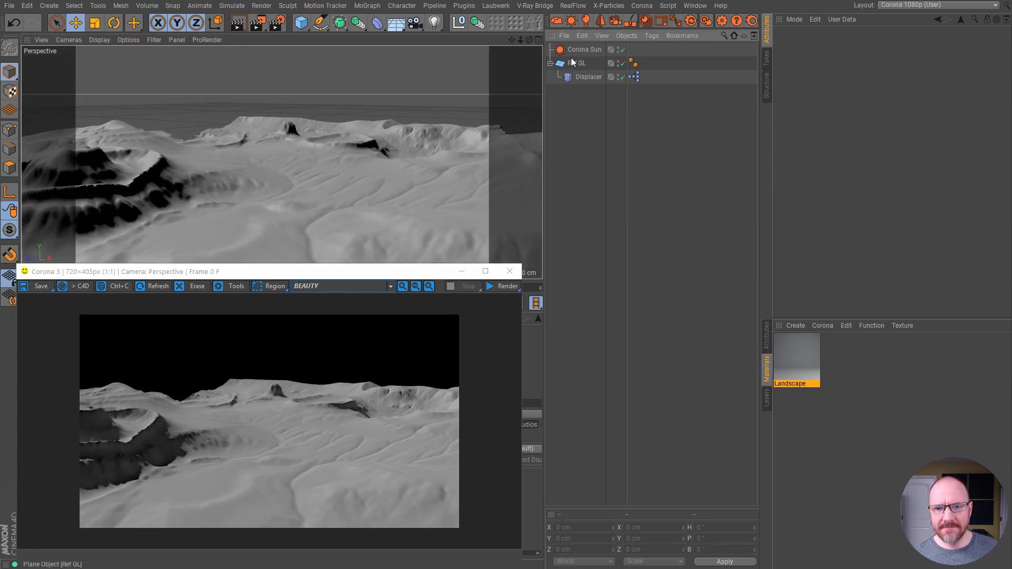
ctrl+drag(577, 63, 581, 83)
double_click(580, 79)
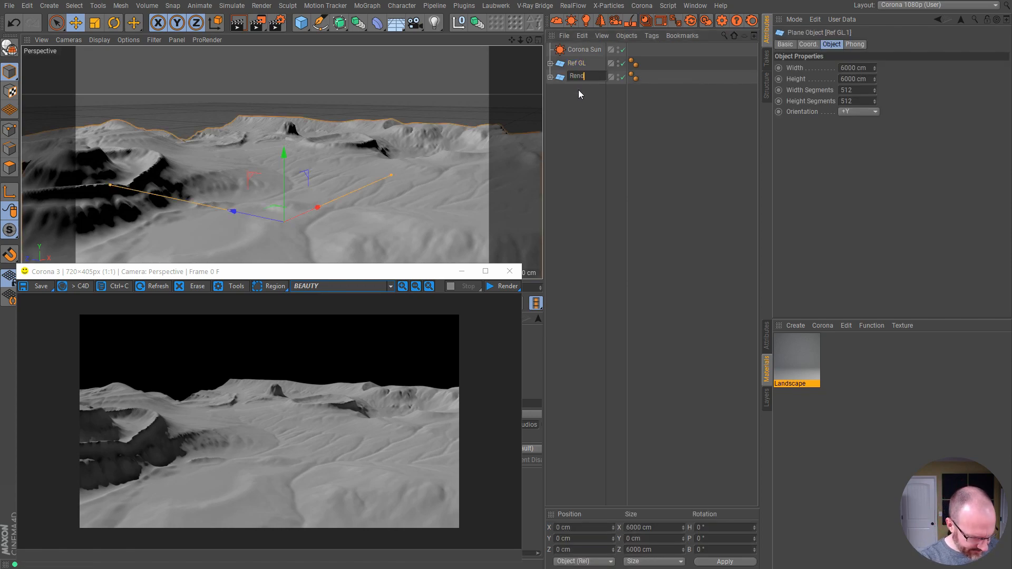
text(Render Version)
key(Return)
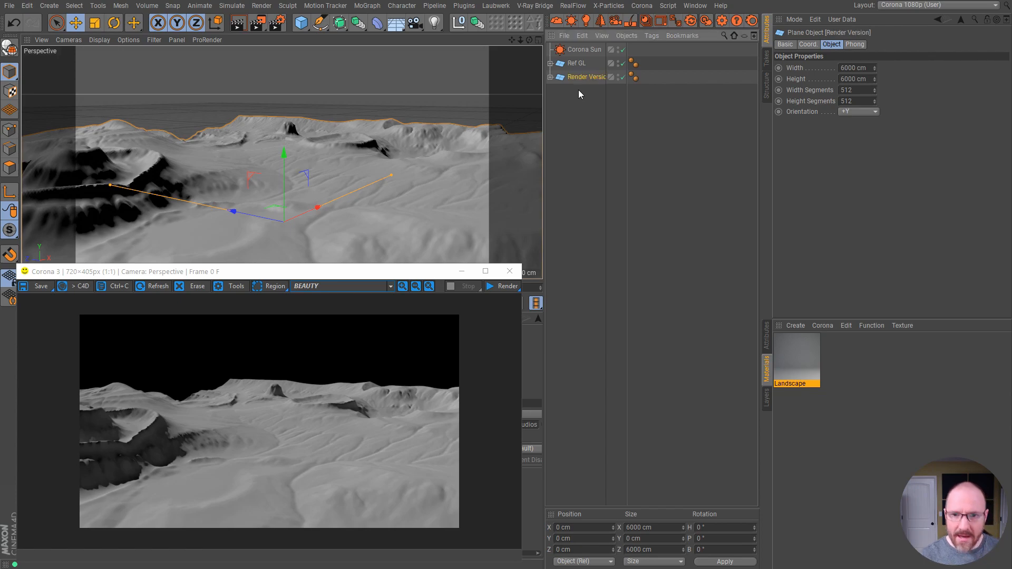
Delete the Displacer under the Render Version plane and apply the Landscape material to that plane
click(550, 77)
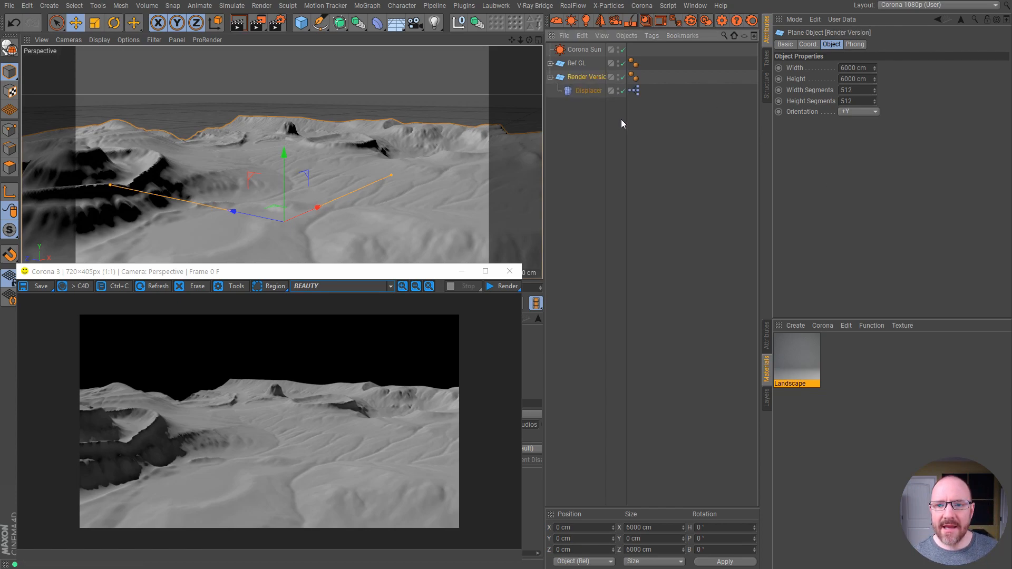
drag(630, 118, 648, 118)
click(593, 93)
key(Delete)
drag(798, 361, 596, 79)
Make the Ref GL plane visible only in the editor and the Render Version plane visible only in renders
click(550, 63)
click(598, 147)
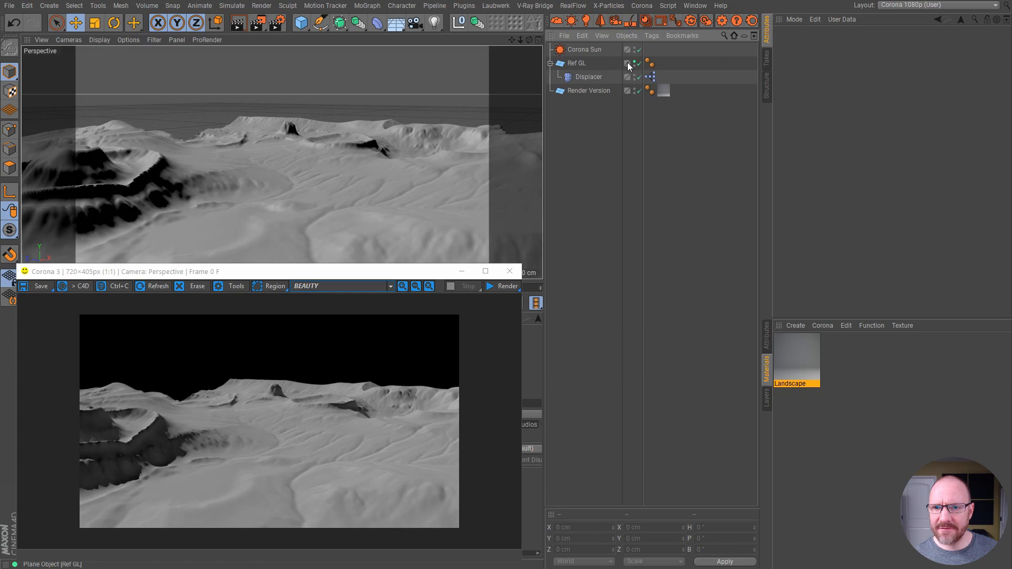
click(635, 62)
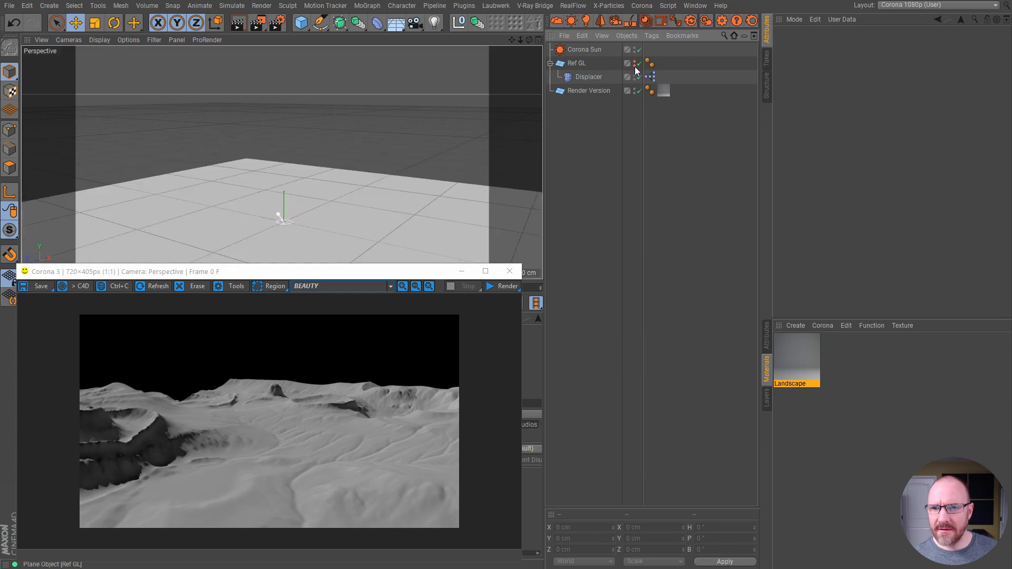
click(634, 63)
click(635, 89)
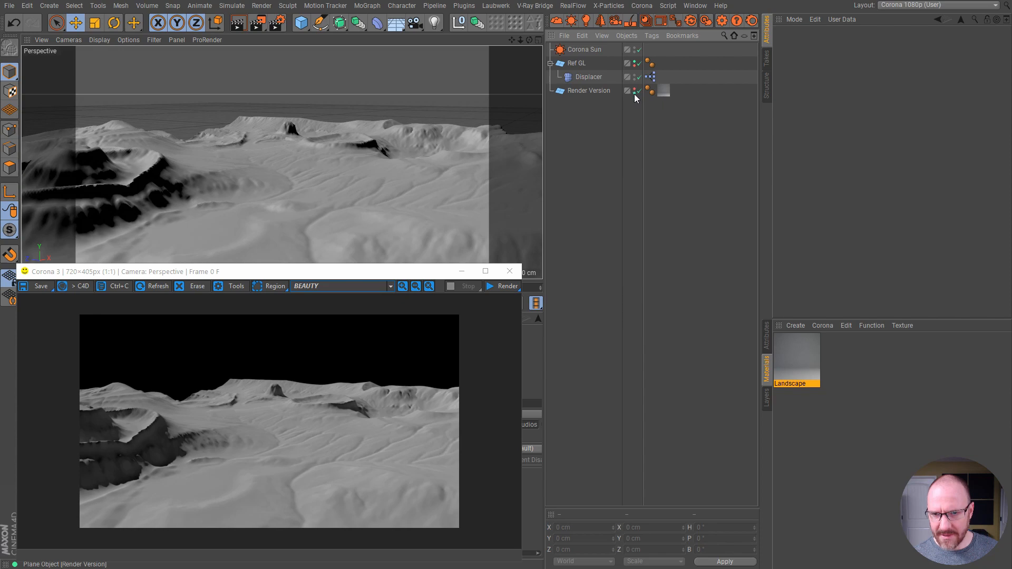
click(550, 64)
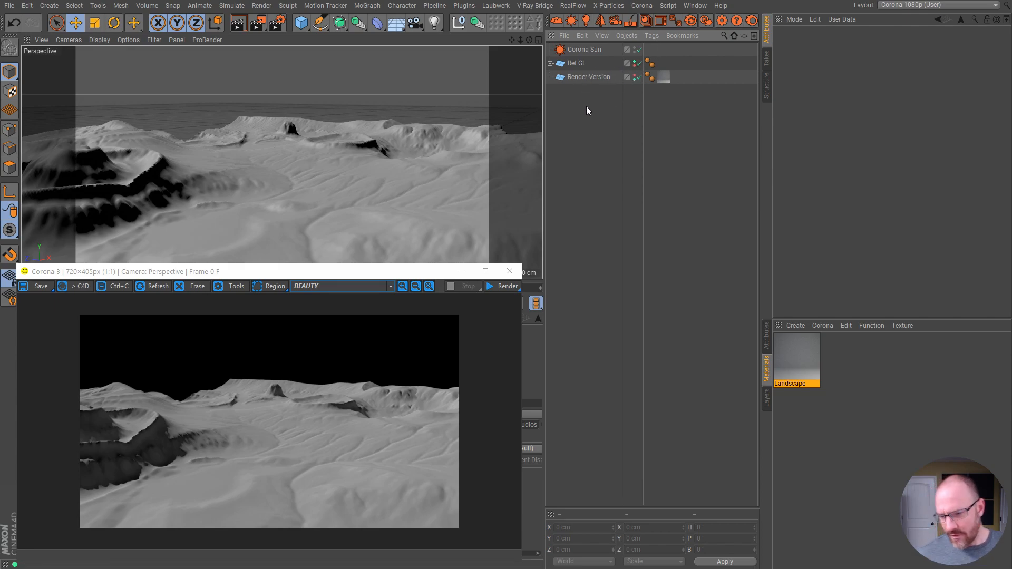
Review the editor and renderer visibility settings in the basic properties of the Render Version and Ref GL planes
click(590, 77)
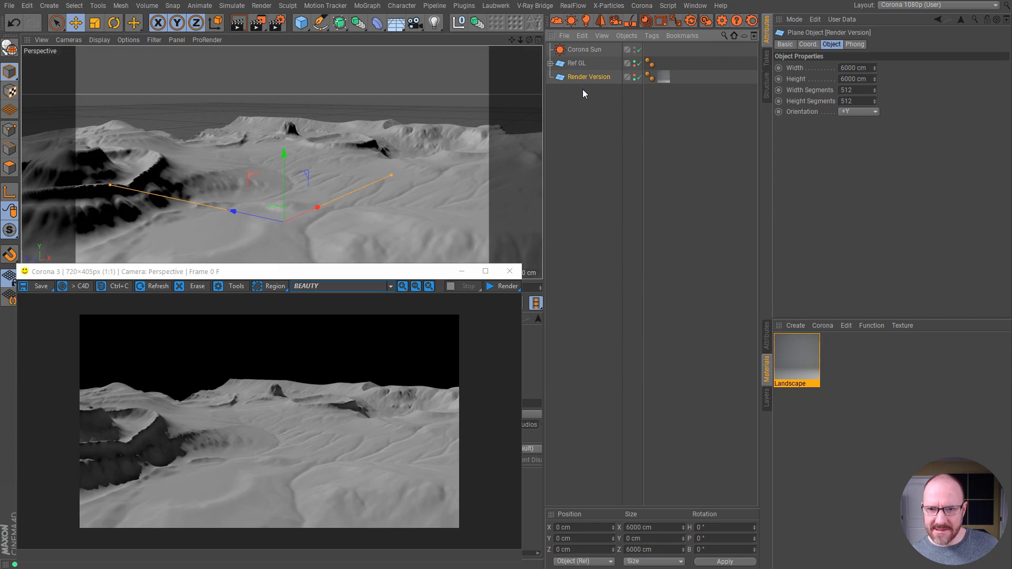
click(786, 45)
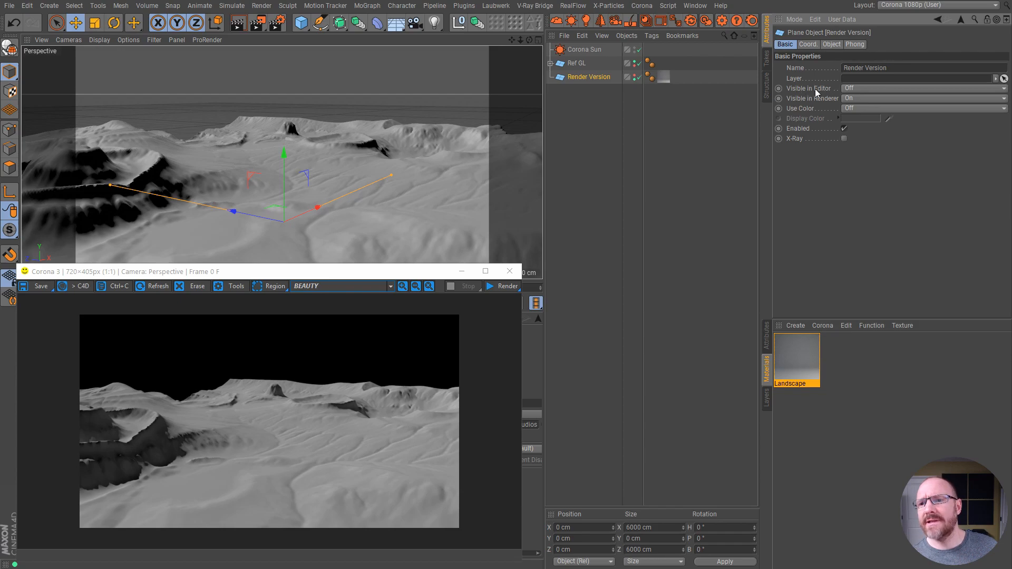
click(635, 80)
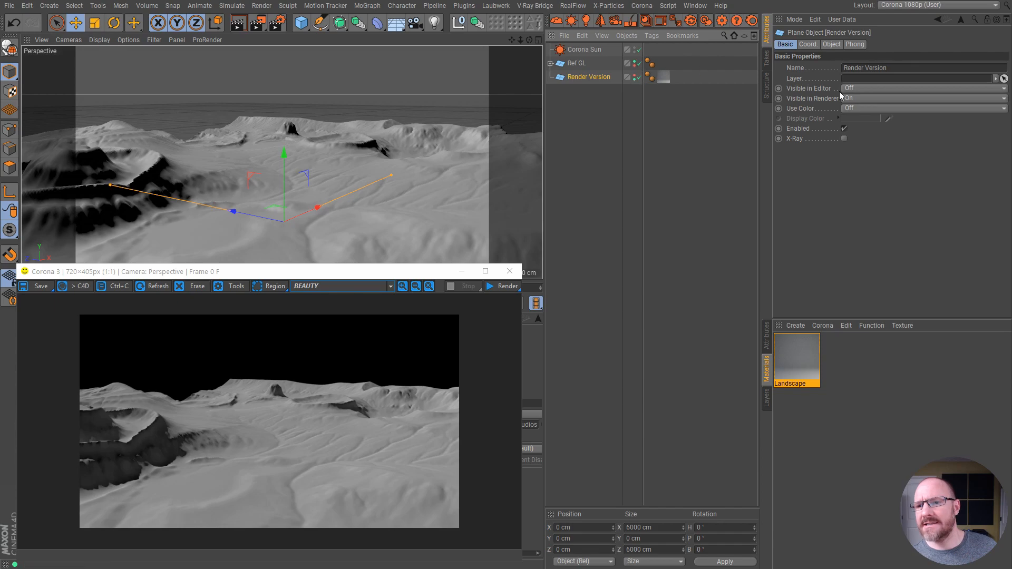
click(574, 64)
click(808, 45)
click(784, 45)
click(605, 128)
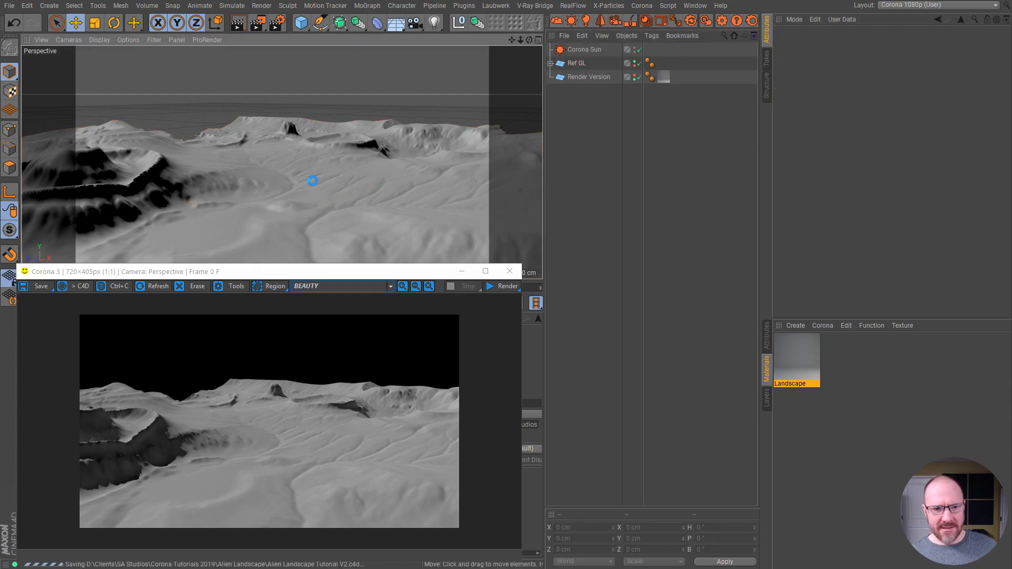
Start a Corona interactive render of the Render Version terrain, reframe the landscape, and move the render window clear of the node editor
alt+drag(311, 201, 347, 167)
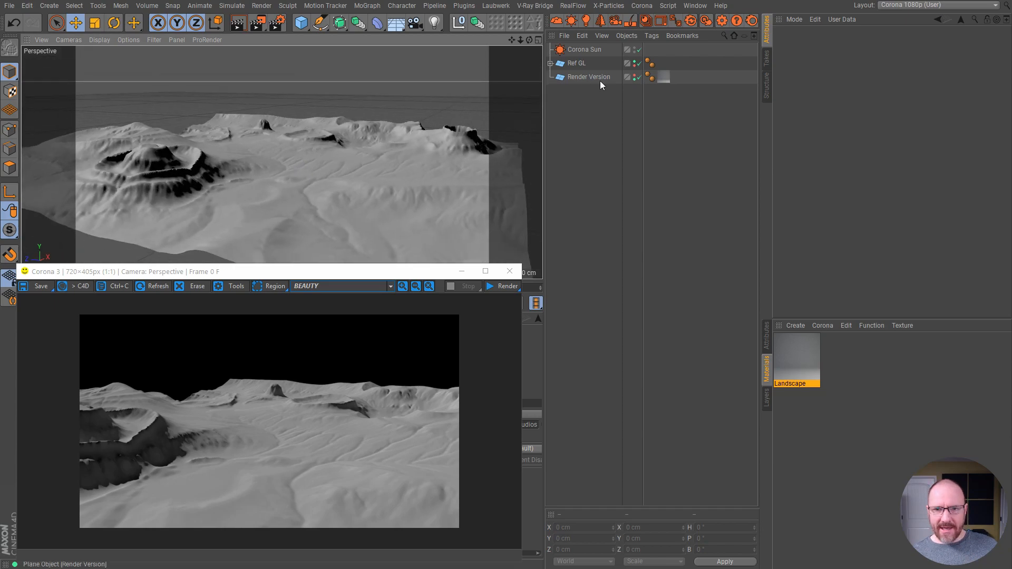
click(709, 23)
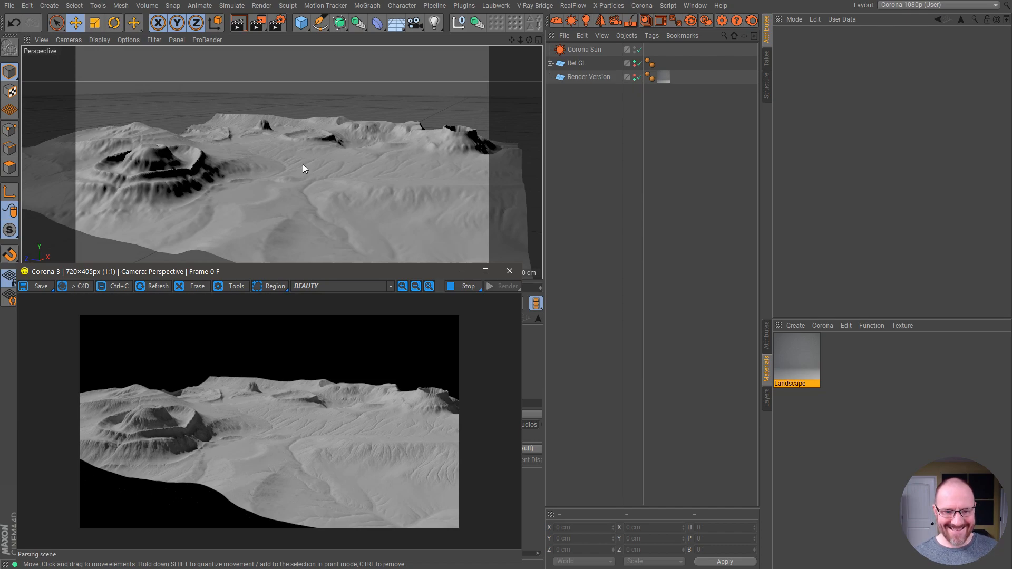
alt+right_drag(299, 164, 314, 169)
double_click(796, 383)
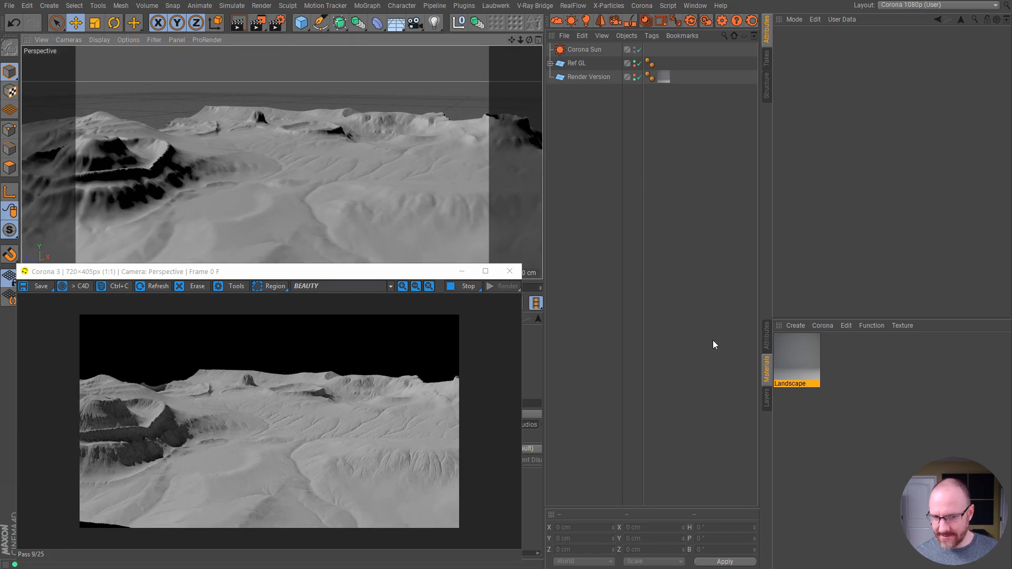
drag(356, 271, 350, 32)
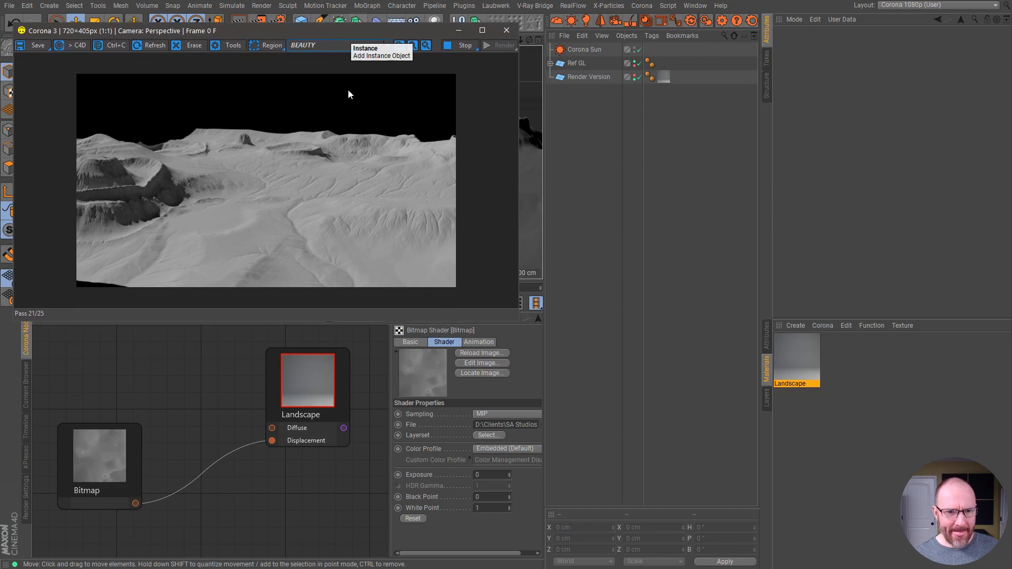
Load Mixer.exr as a new Bitmap shader node without copying it to the project location, and connect it to the Landscape's Diffuse input
drag(116, 442, 100, 476)
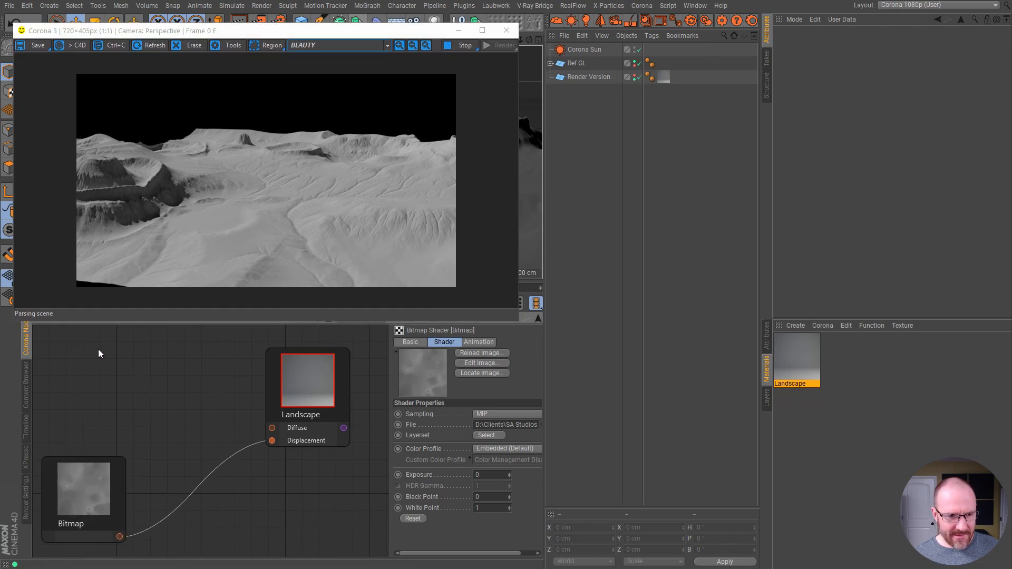
right_click(99, 350)
mouse_move(135, 372)
click(194, 372)
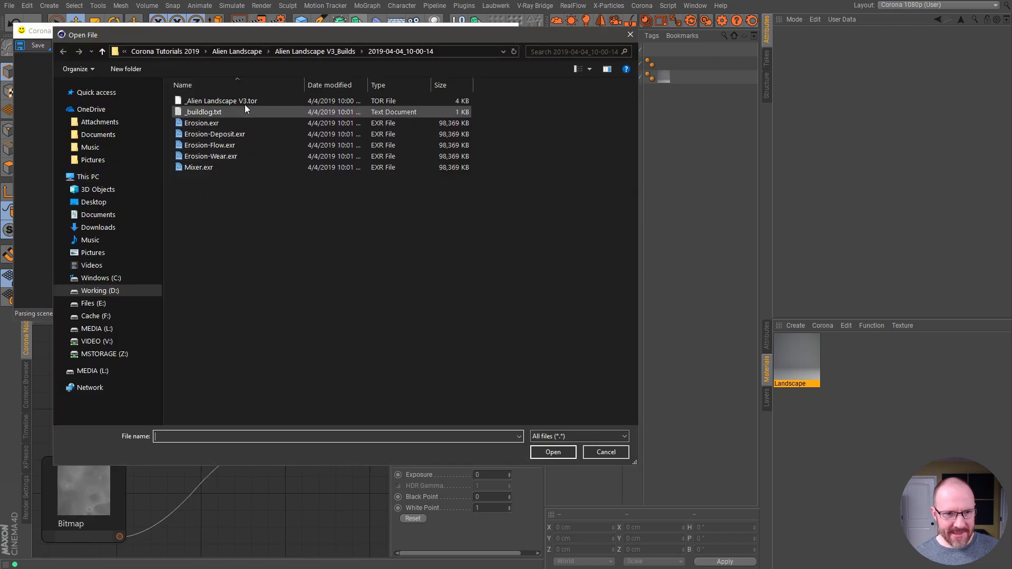
click(230, 158)
click(204, 170)
click(549, 452)
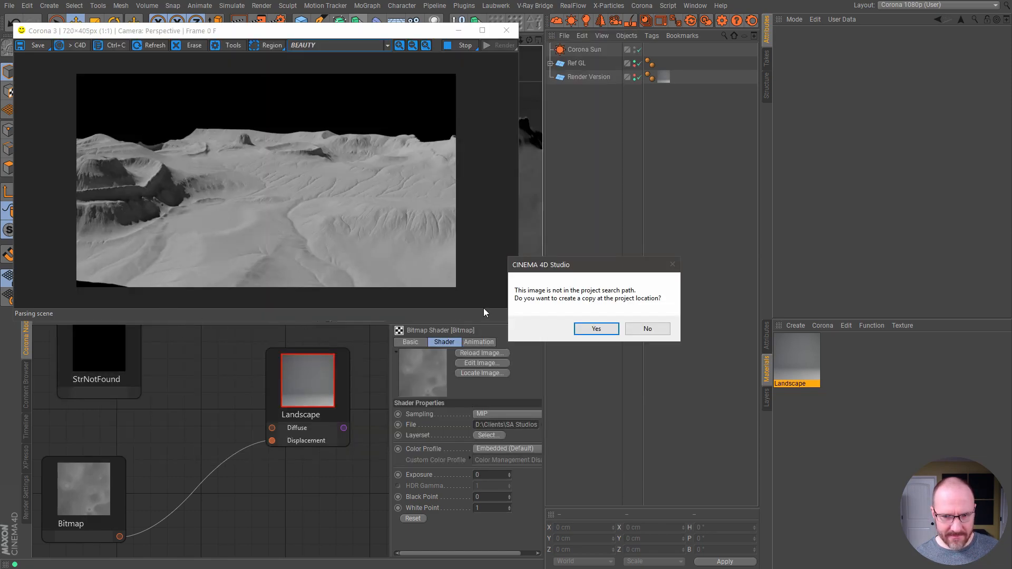
click(647, 329)
drag(140, 402, 272, 427)
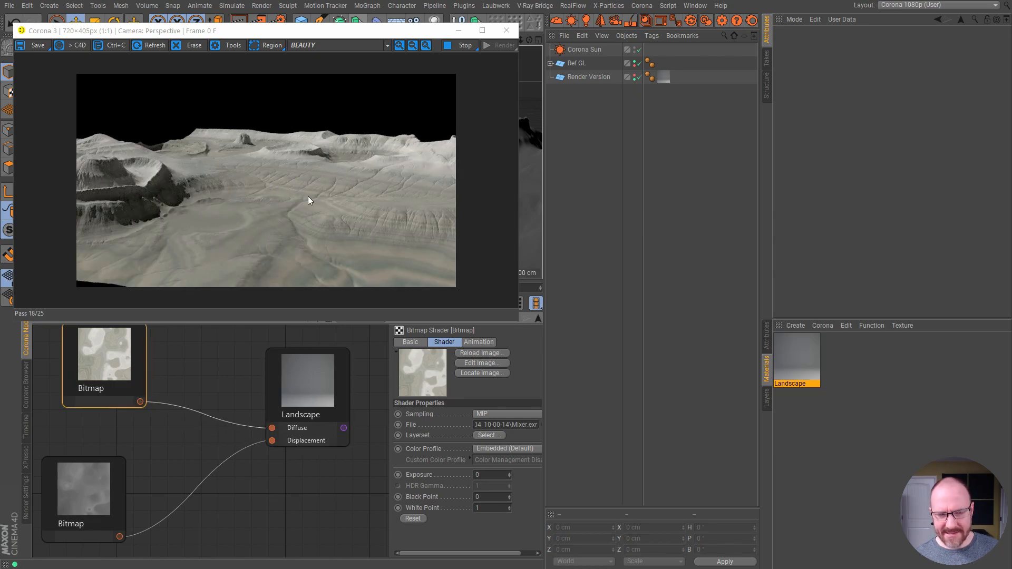
Try the sRGB colour profile on the Mixer.exr Bitmap node, set it to Linear, and line the node up above the displacement Bitmap
mouse_move(117, 363)
mouse_down()
mouse_move(99, 387)
mouse_move(100, 366)
mouse_up()
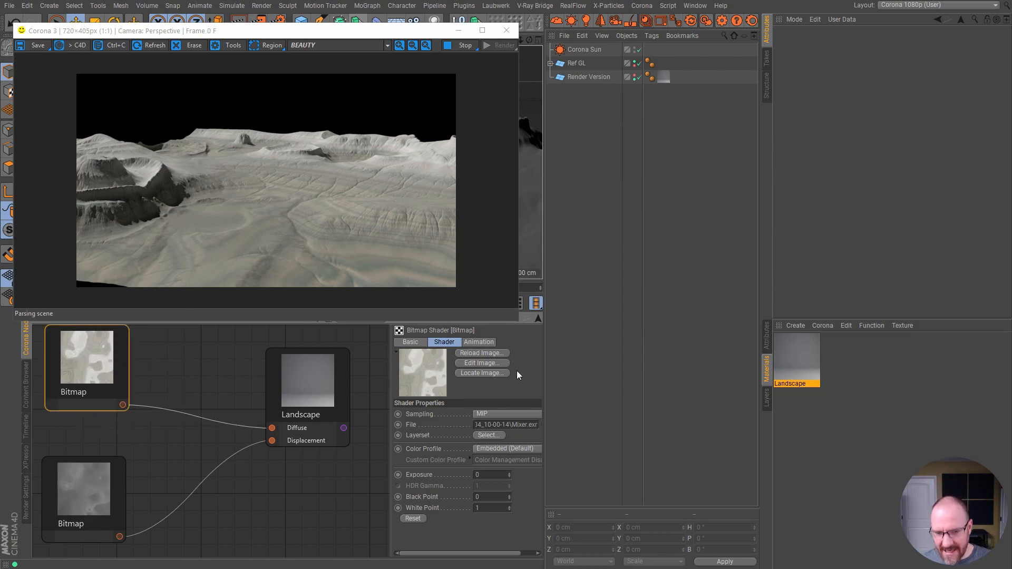
click(490, 448)
click(495, 478)
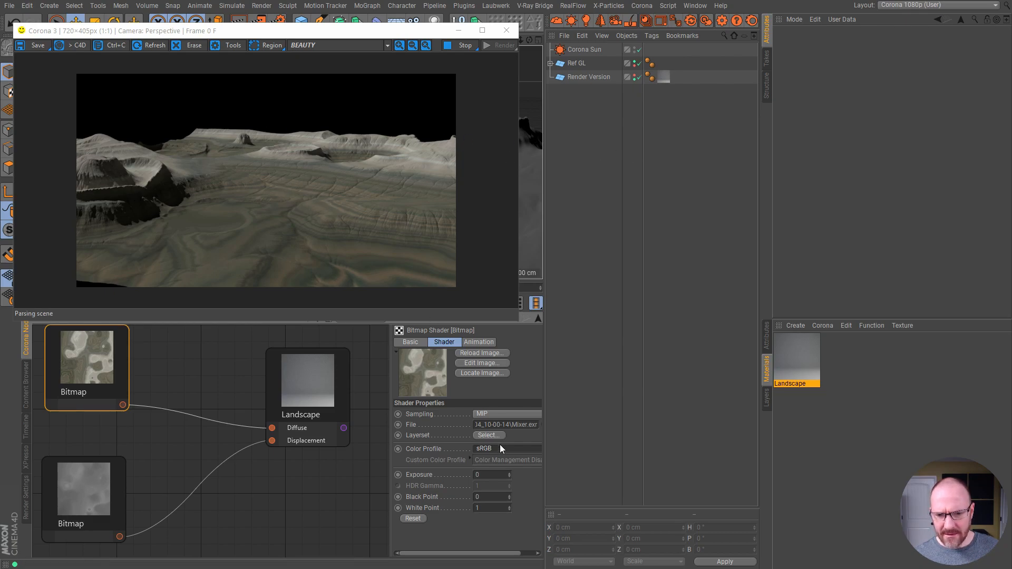
click(495, 448)
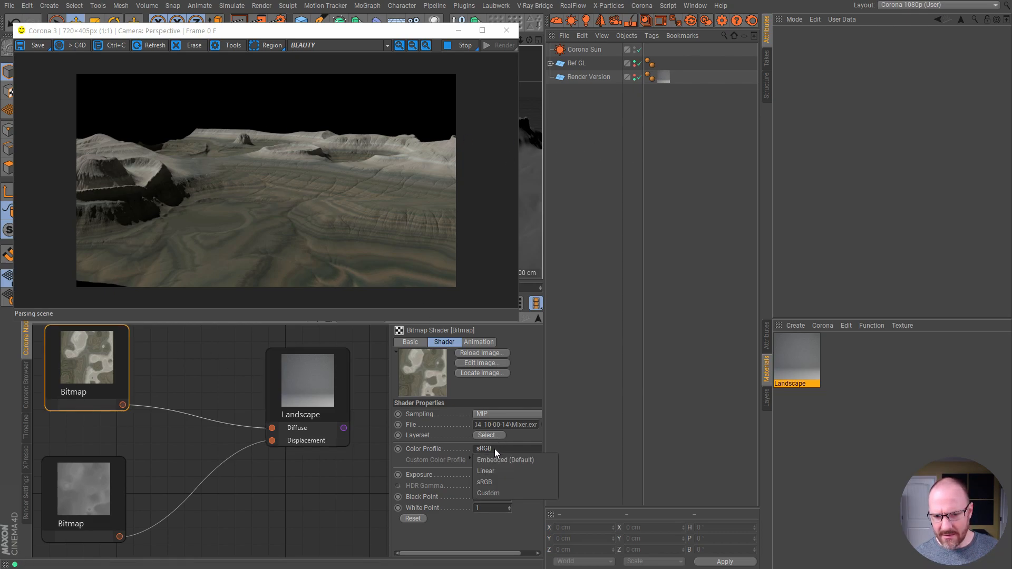
click(502, 463)
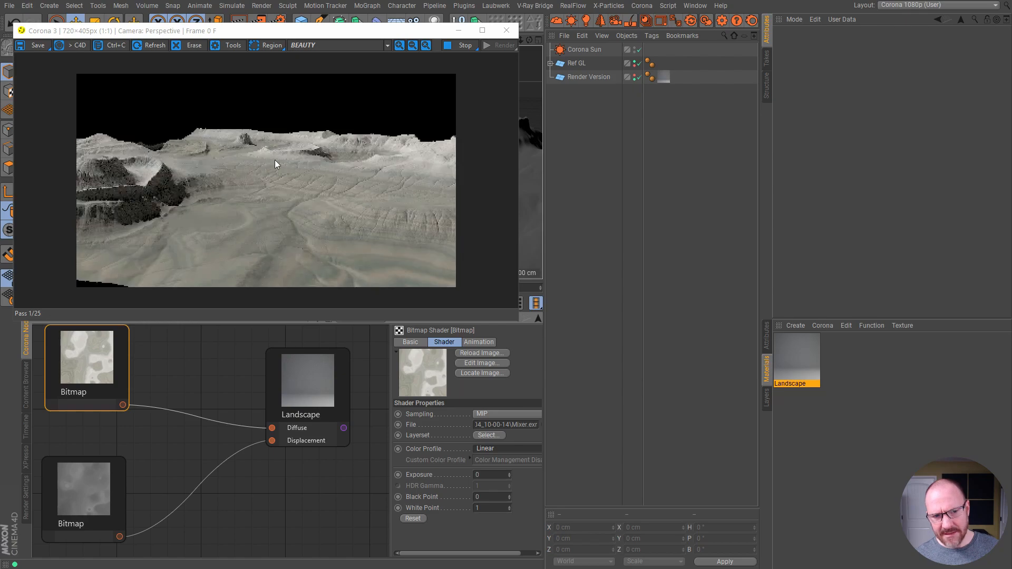
drag(80, 365, 78, 374)
click(161, 364)
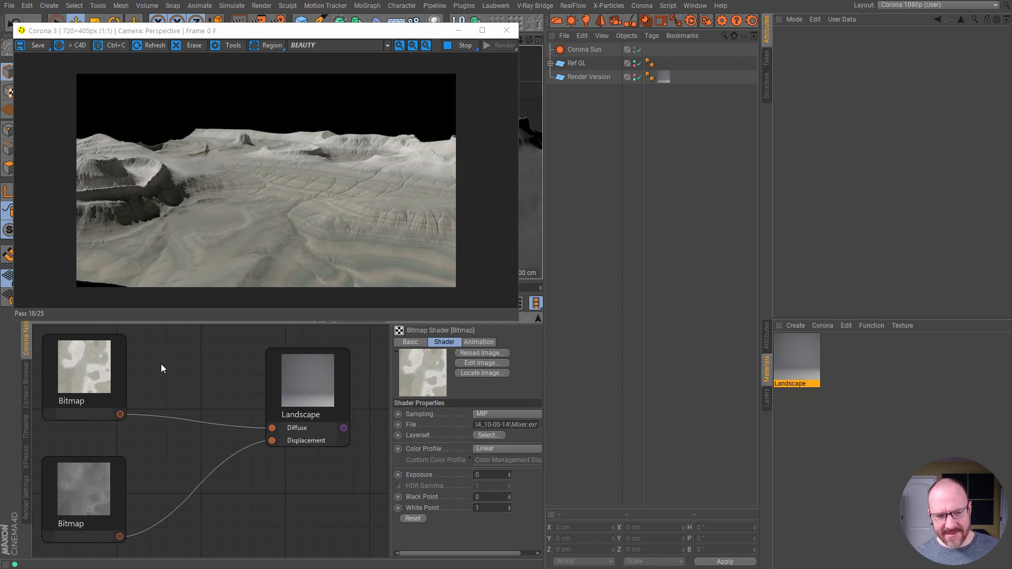
Add a Filter shader node and wire it between the Mixer.exr Bitmap and the Landscape's Diffuse input
right_click(159, 366)
mouse_move(204, 385)
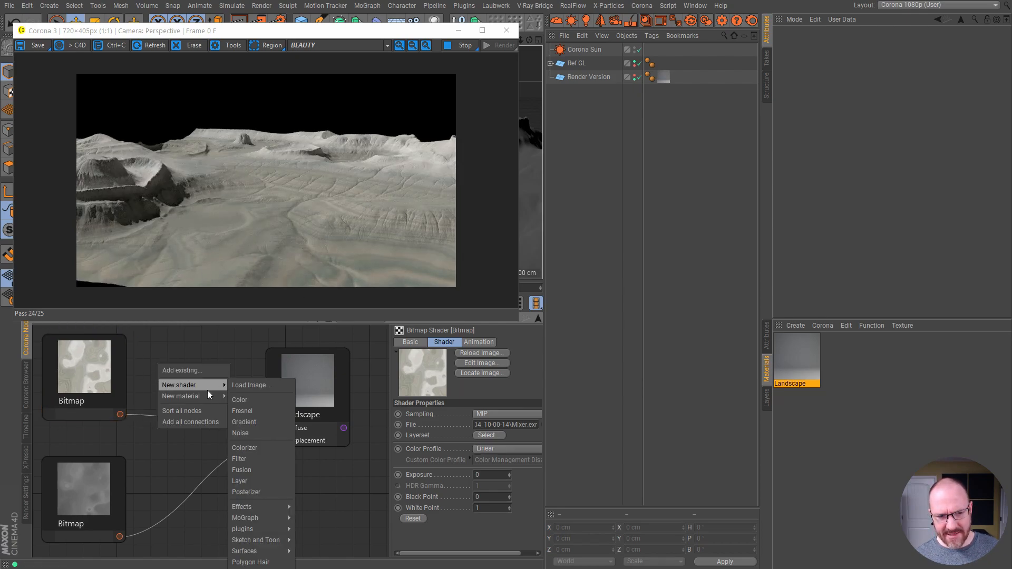
click(254, 460)
drag(150, 377, 175, 379)
drag(120, 414, 149, 398)
drag(239, 421, 271, 428)
drag(194, 383, 201, 422)
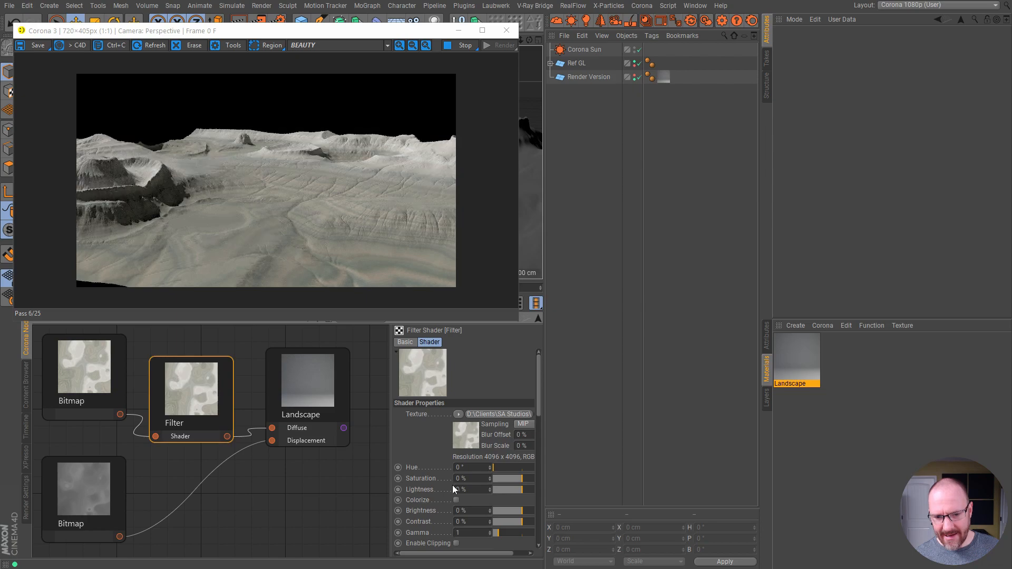
Try a gamma of 0.45 on the Filter shader, set it to 0.64, and stop and close the interactive render
mouse_move(539, 402)
mouse_down()
mouse_move(542, 430)
mouse_move(543, 421)
mouse_up()
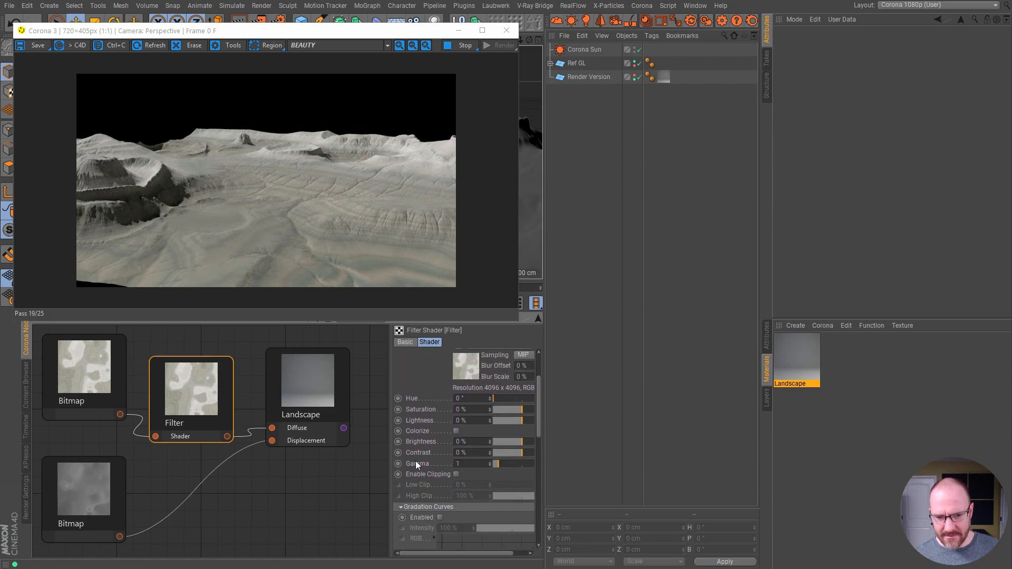
key(Return)
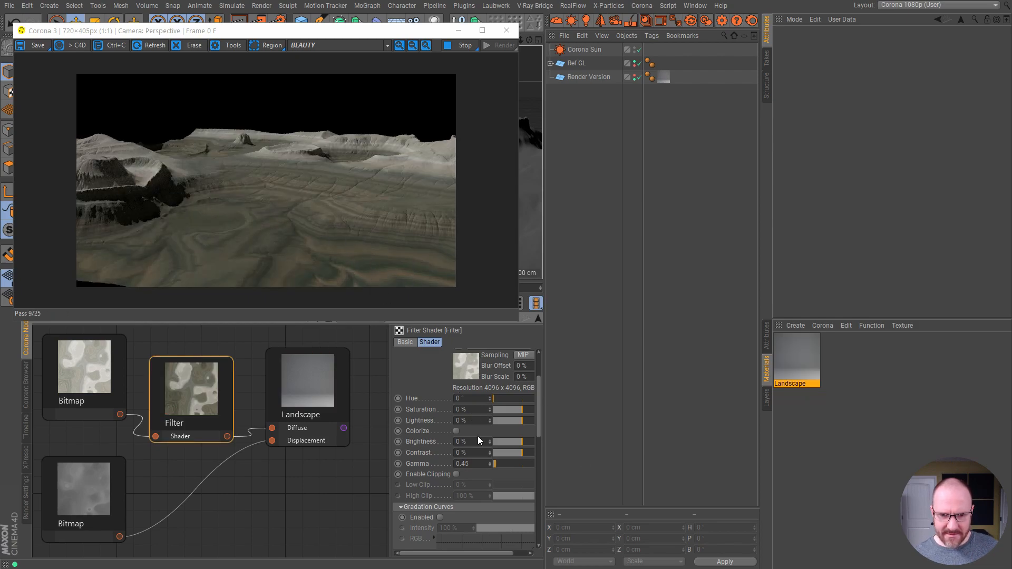
mouse_move(491, 462)
mouse_down()
mouse_move(501, 460)
mouse_move(492, 464)
mouse_up()
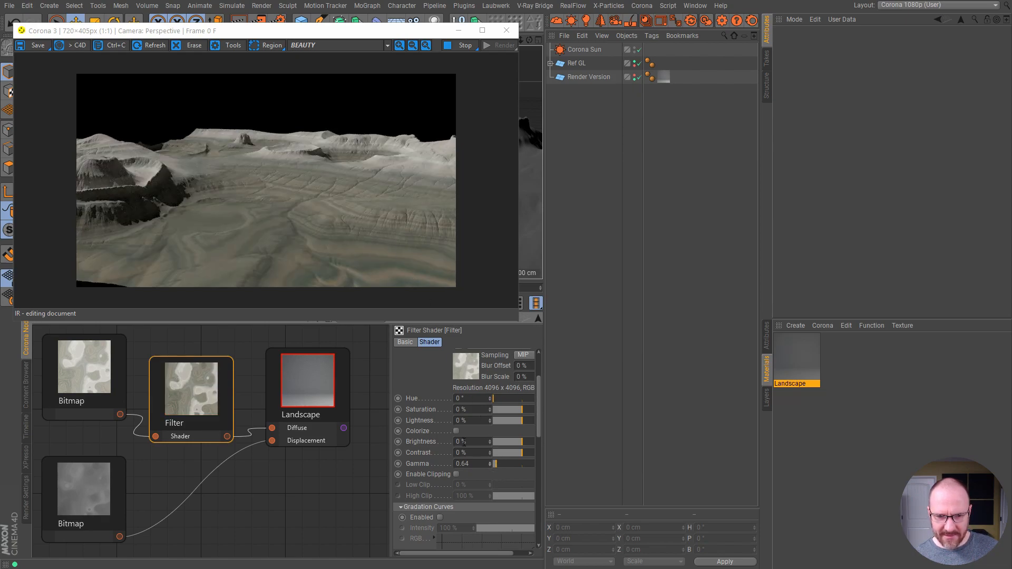
click(466, 46)
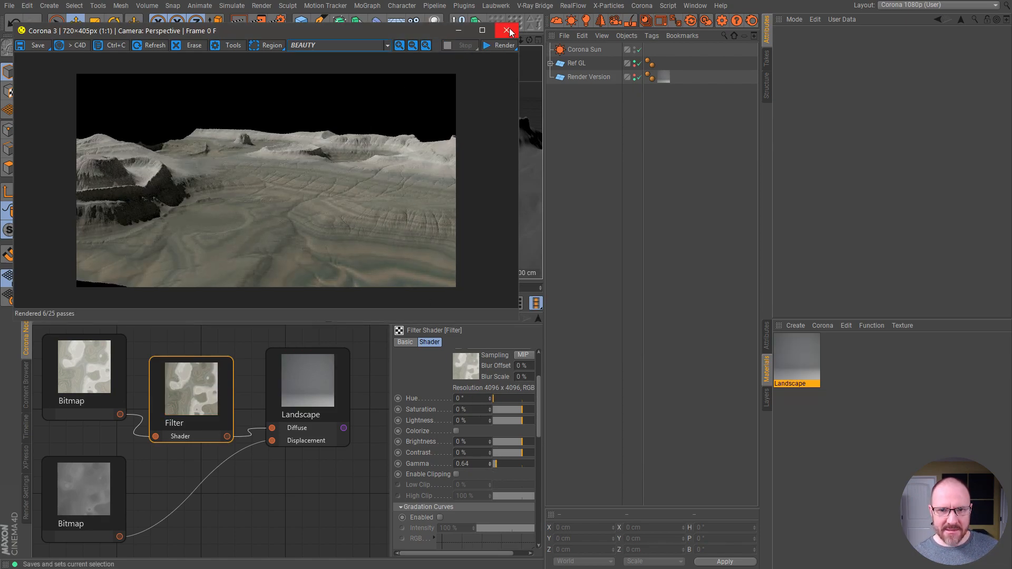
click(507, 31)
Create a new Corona Light material and open the Content Browser
alt+drag(325, 169, 285, 176)
click(835, 420)
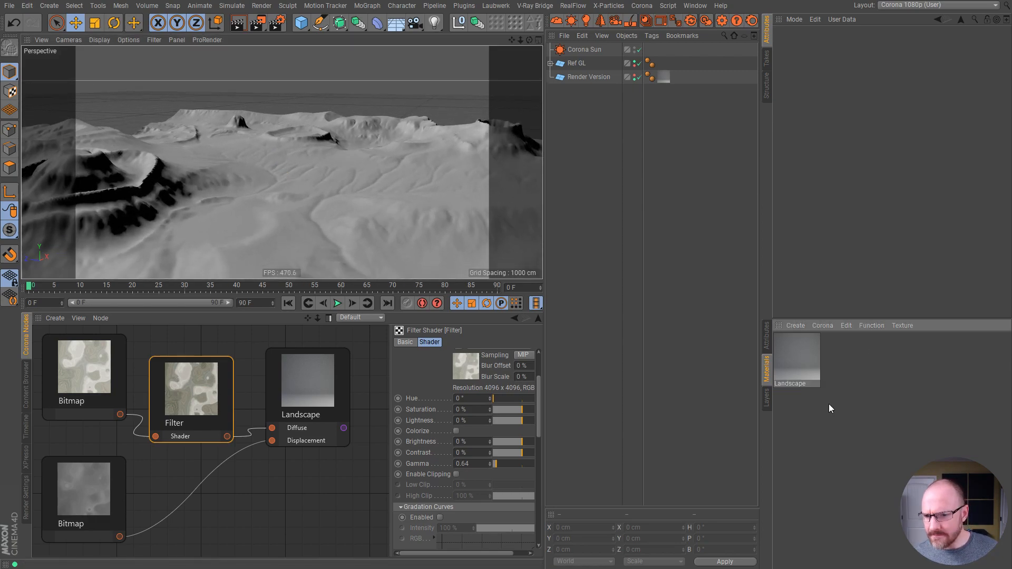
click(824, 326)
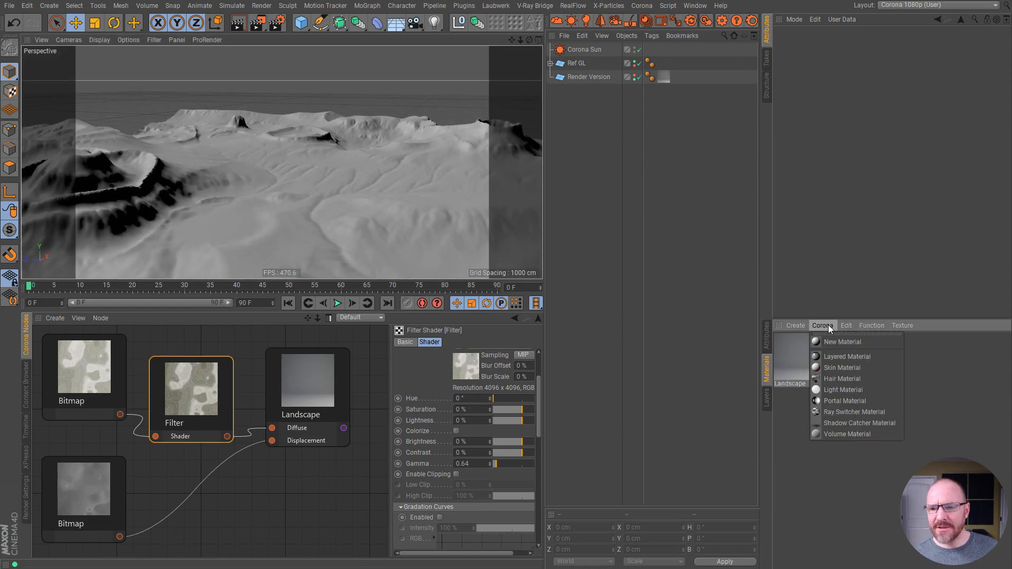
click(842, 392)
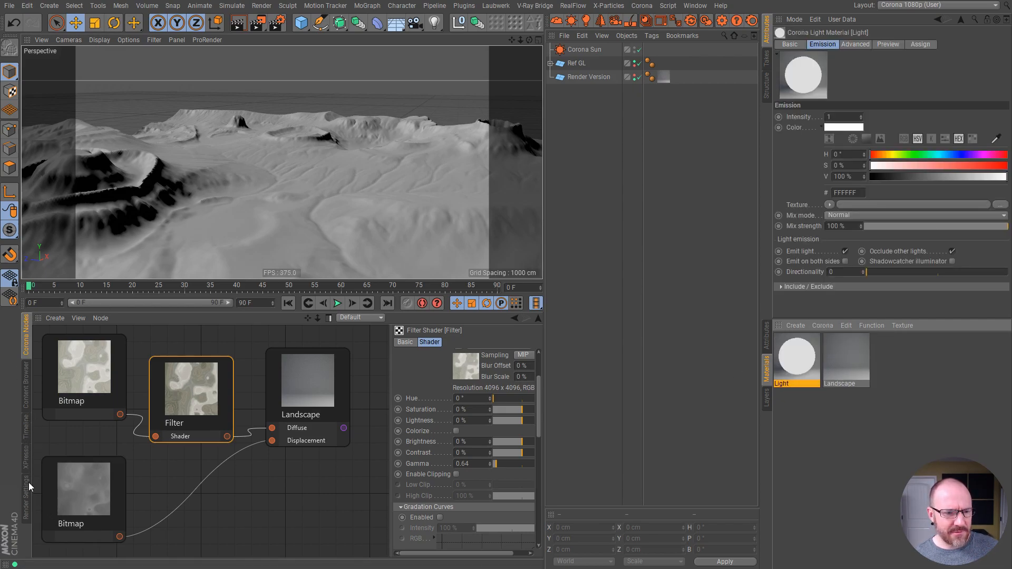
click(26, 388)
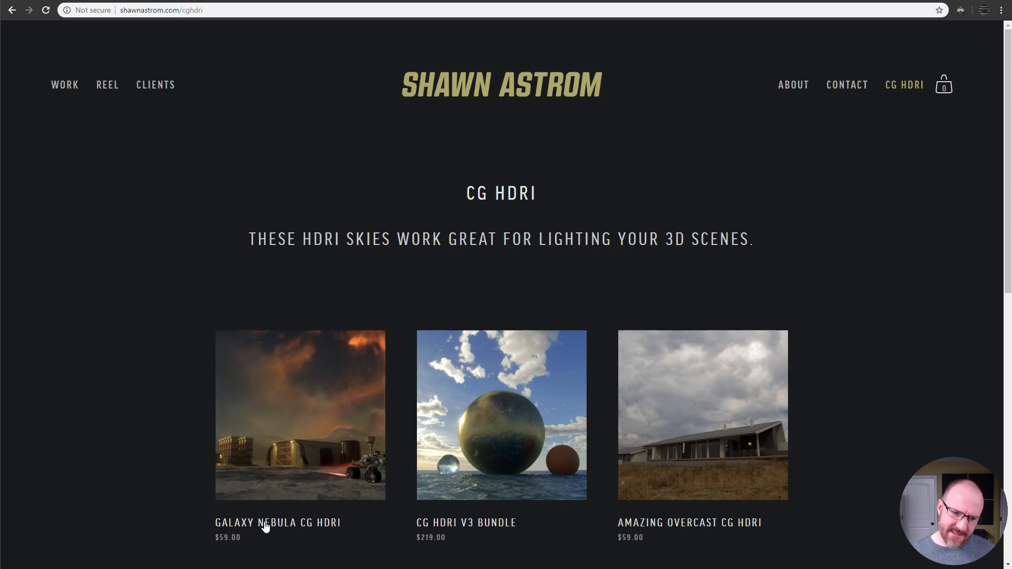
Open the Galaxy Nebula CG HDRI product page in the web browser and step through its spherical map scene renderings
click(295, 528)
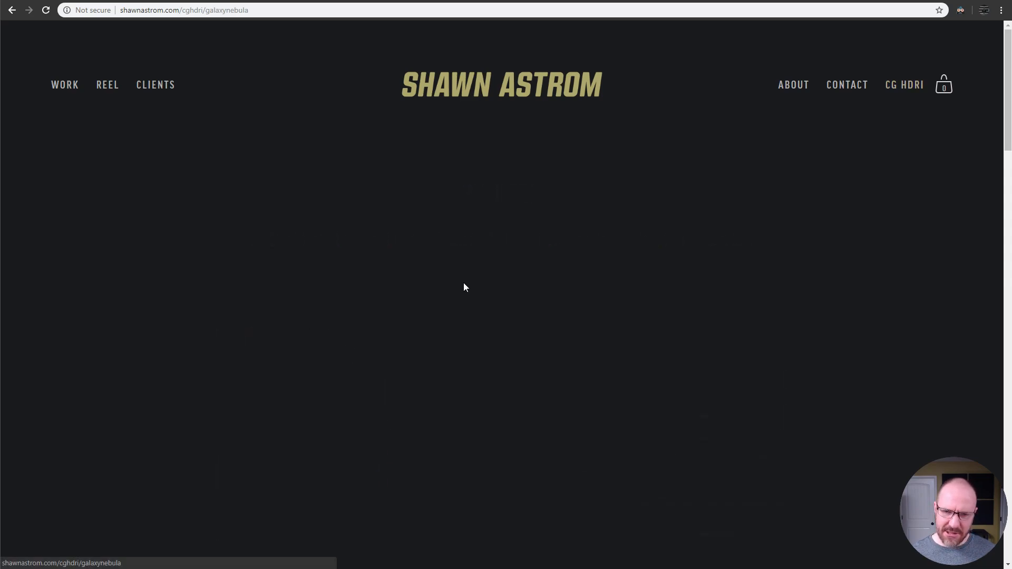
drag(1009, 91, 1009, 183)
scroll(501, 295, down, 5)
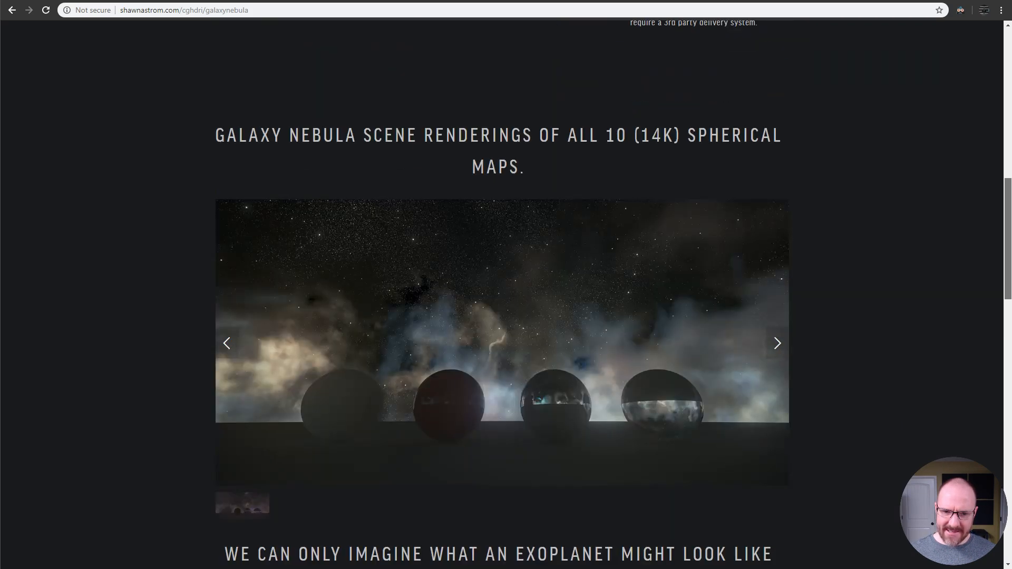
click(777, 353)
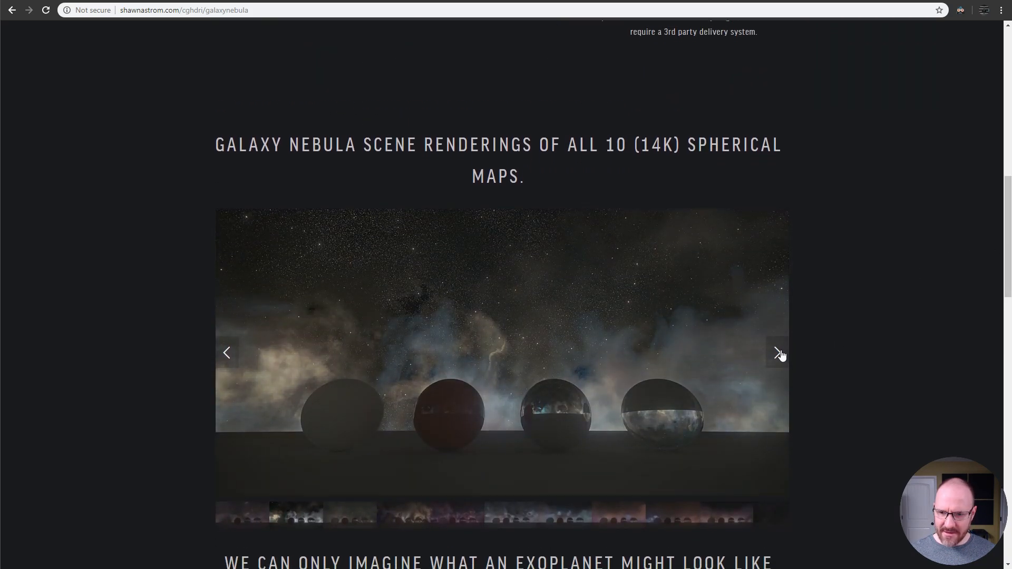
click(778, 353)
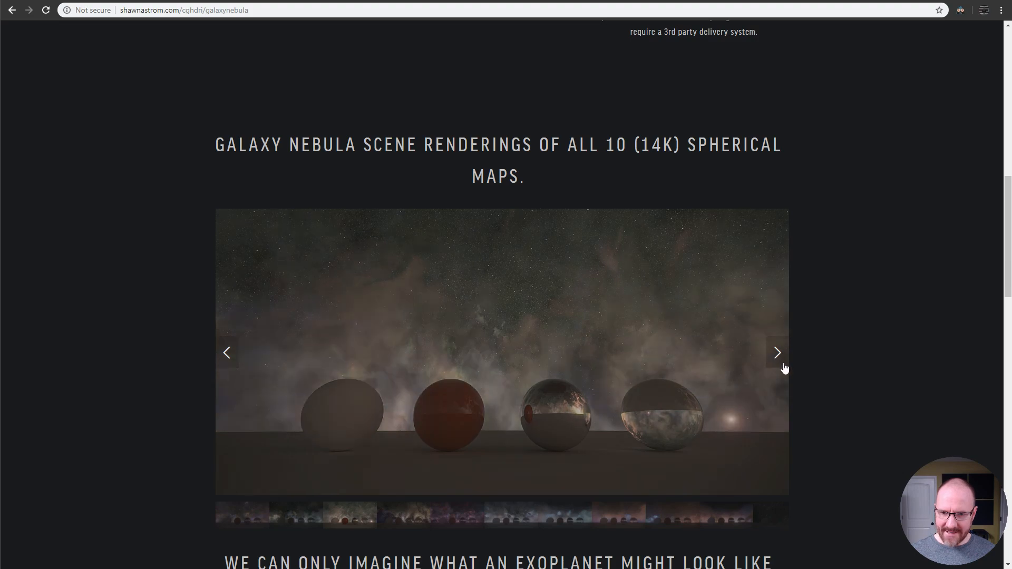
click(780, 355)
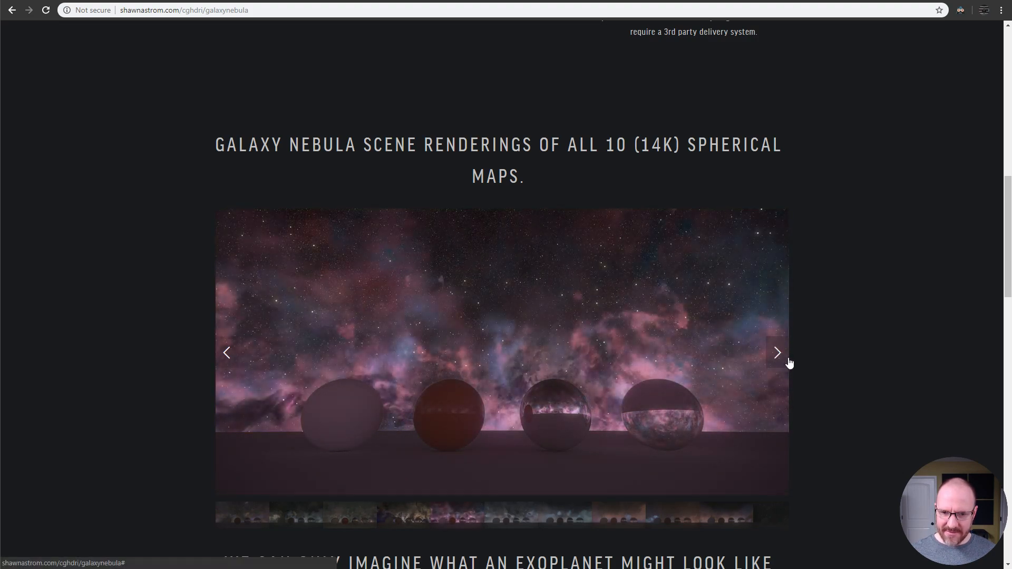
click(778, 354)
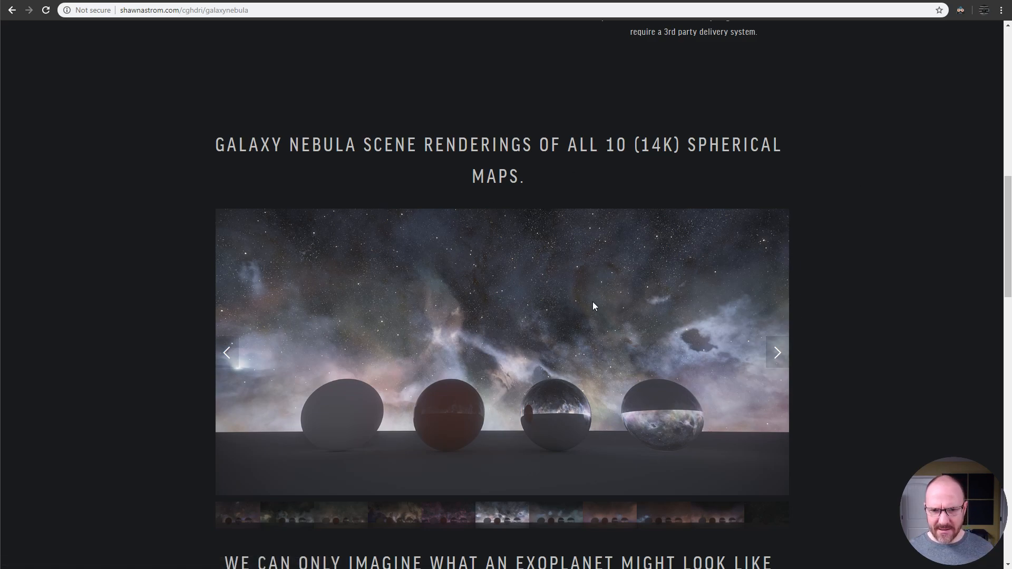
drag(1007, 228, 991, 100)
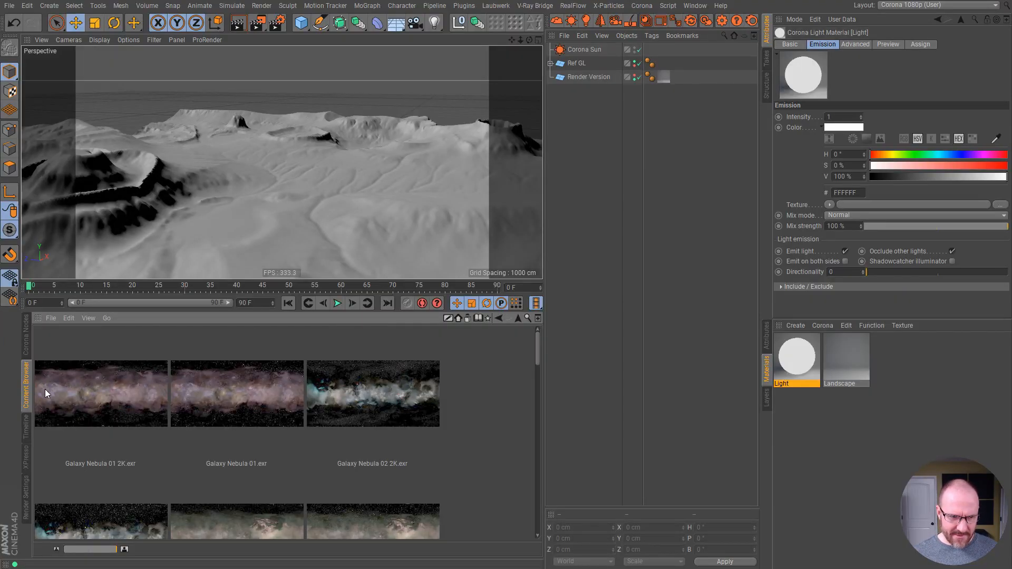
Load Galaxy Nebula 03.exr from the Content Browser as the Light material's emission texture
drag(536, 346, 543, 369)
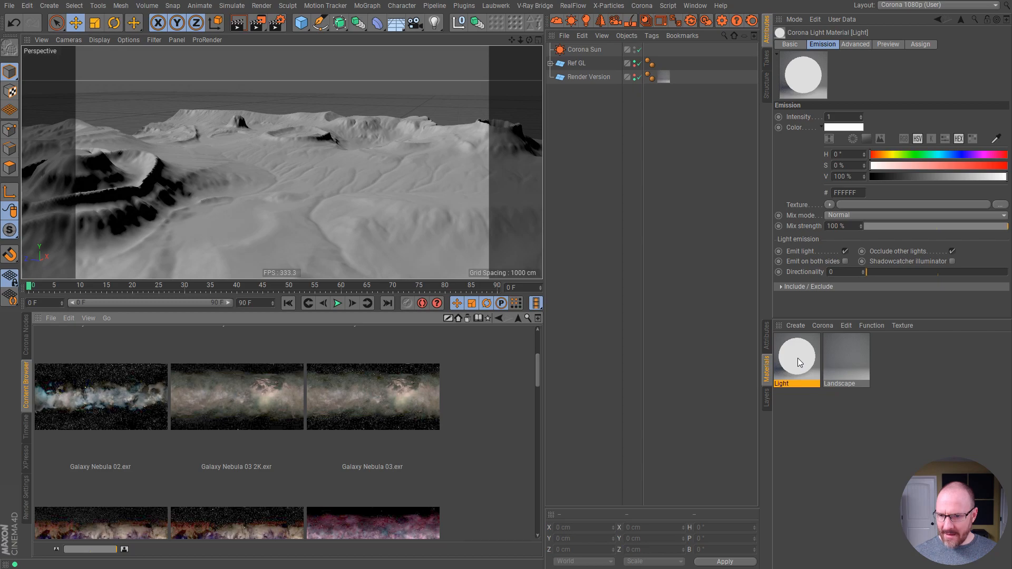
drag(361, 408, 836, 208)
click(647, 328)
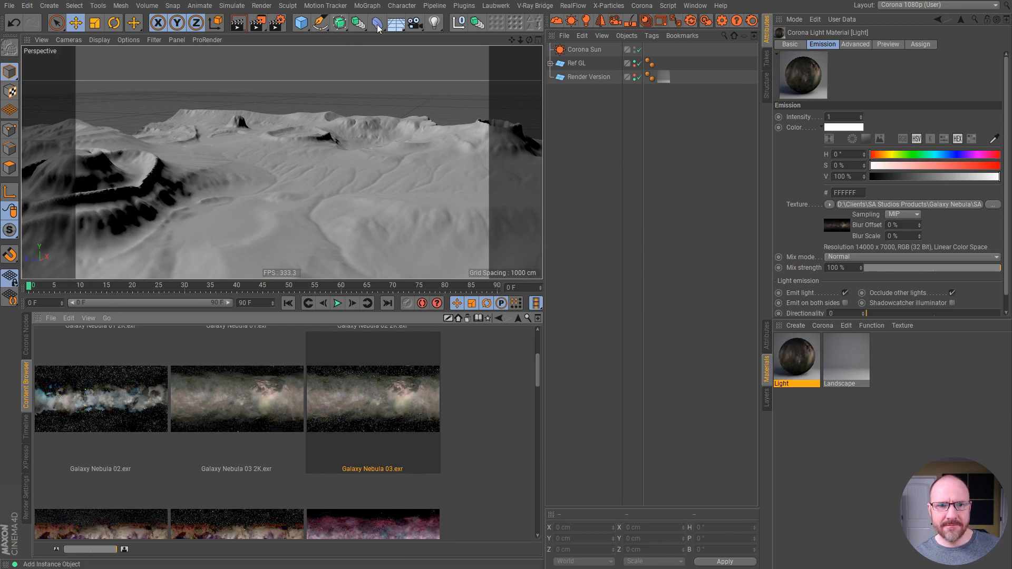
Add a Sky object to the scene and apply the Light material to it
click(396, 23)
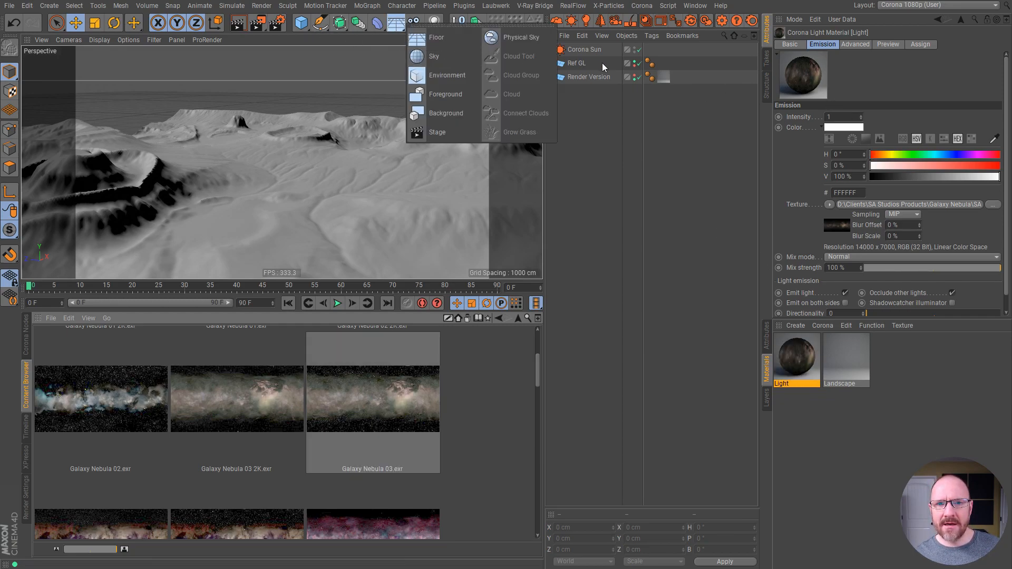
click(467, 56)
drag(797, 354, 580, 49)
click(592, 127)
Add a camera from a low view showing more sky above the terrain, set its focal length to 20 mm, and adjust the framing
alt+drag(295, 172, 255, 148)
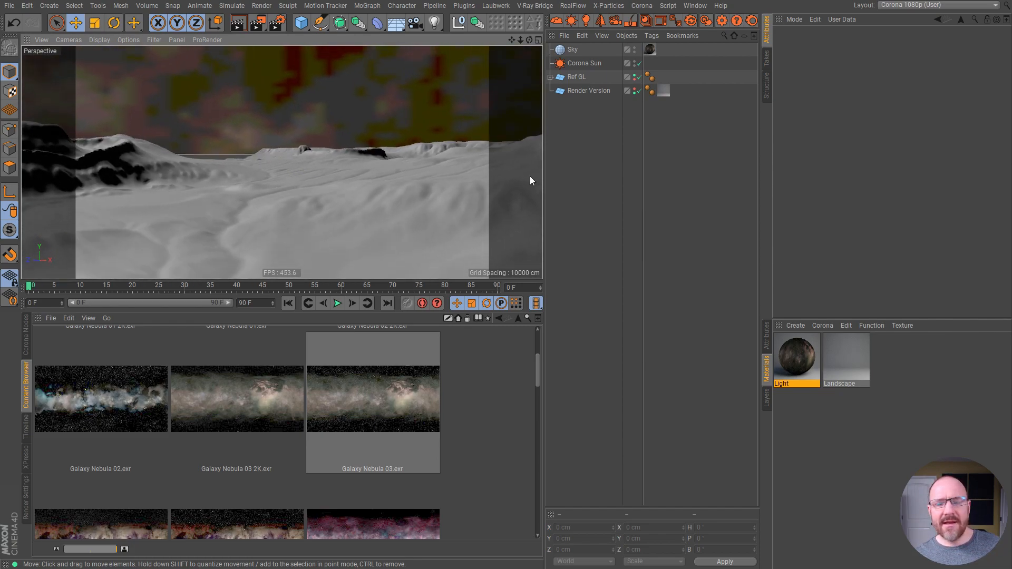
mouse_move(305, 185)
alt+mouse_down()
mouse_move(308, 193)
mouse_move(316, 182)
alt+mouse_up()
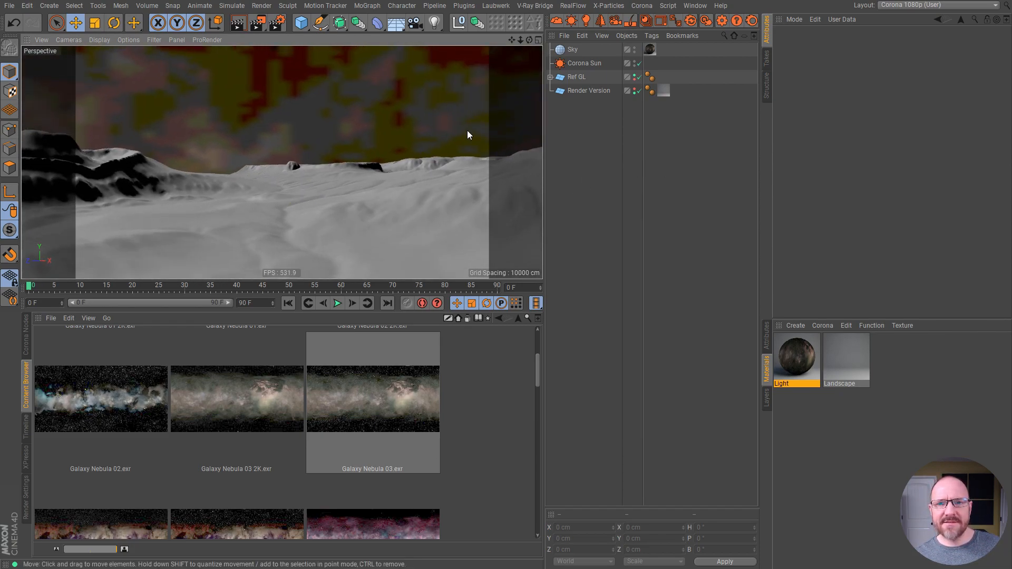
click(615, 21)
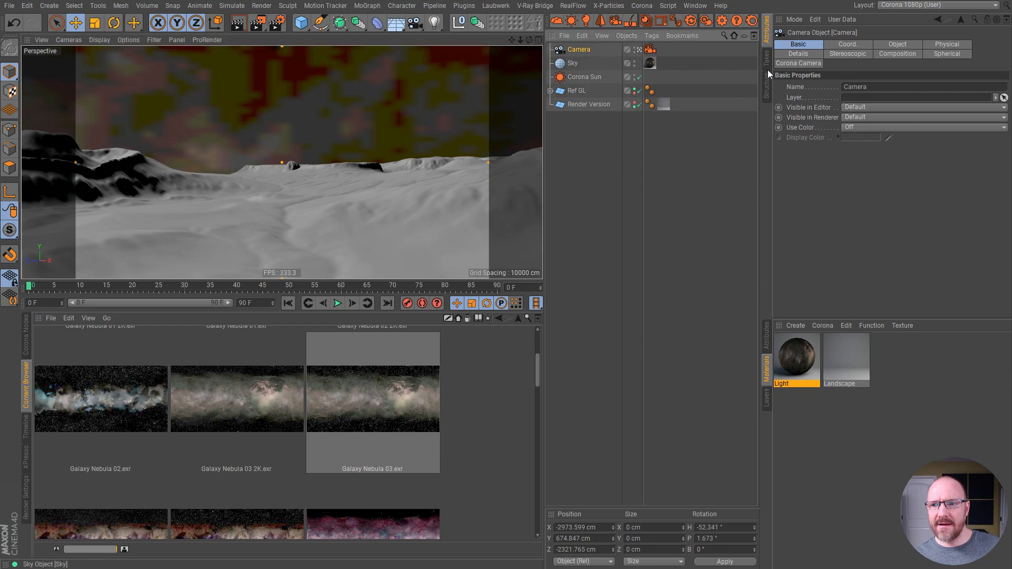
click(857, 46)
click(895, 53)
click(898, 44)
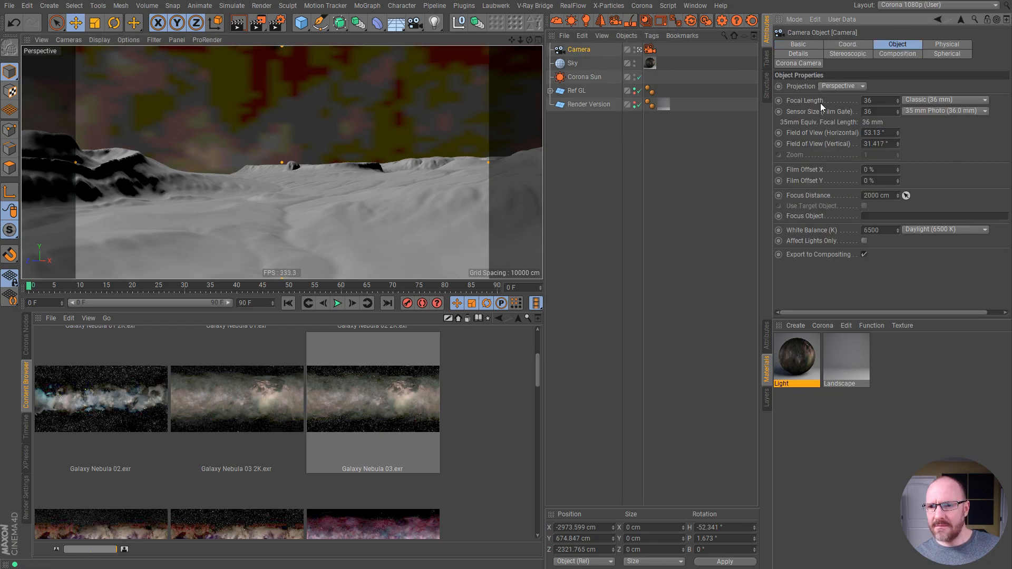
double_click(890, 99)
text(20)
key(Return)
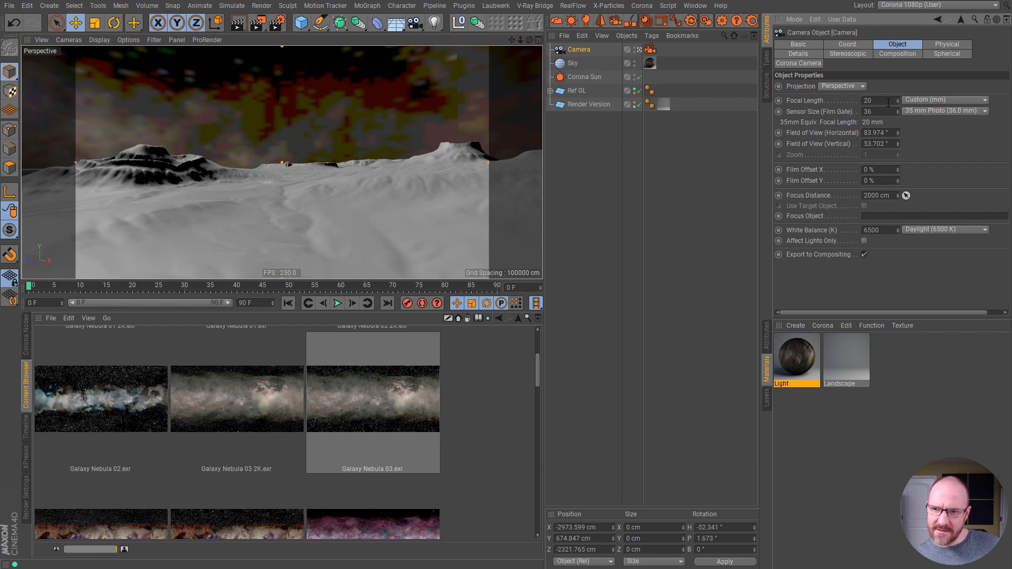
click(592, 113)
alt+drag(292, 166, 305, 177)
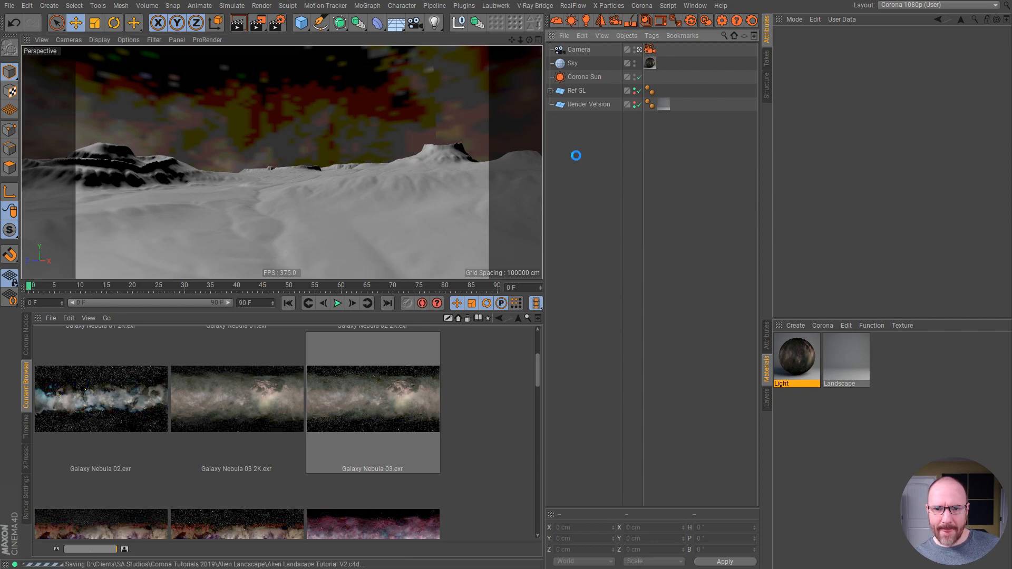
Set the Light material's viewport preview size to 1024x1024
click(801, 363)
click(884, 44)
click(904, 117)
click(907, 191)
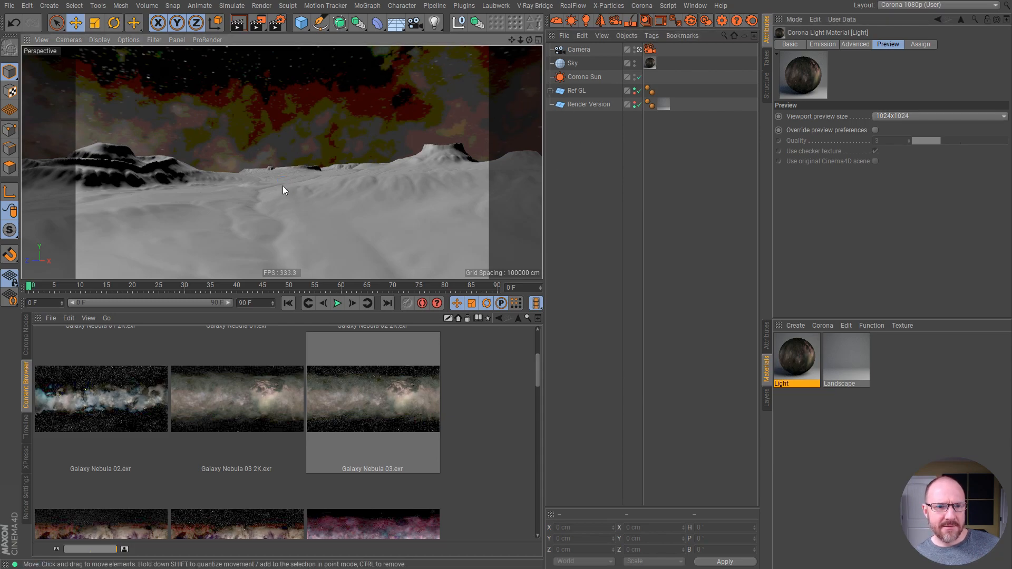
Start a Corona interactive render of the camera view, and move the render window to compare it with the viewport
click(644, 22)
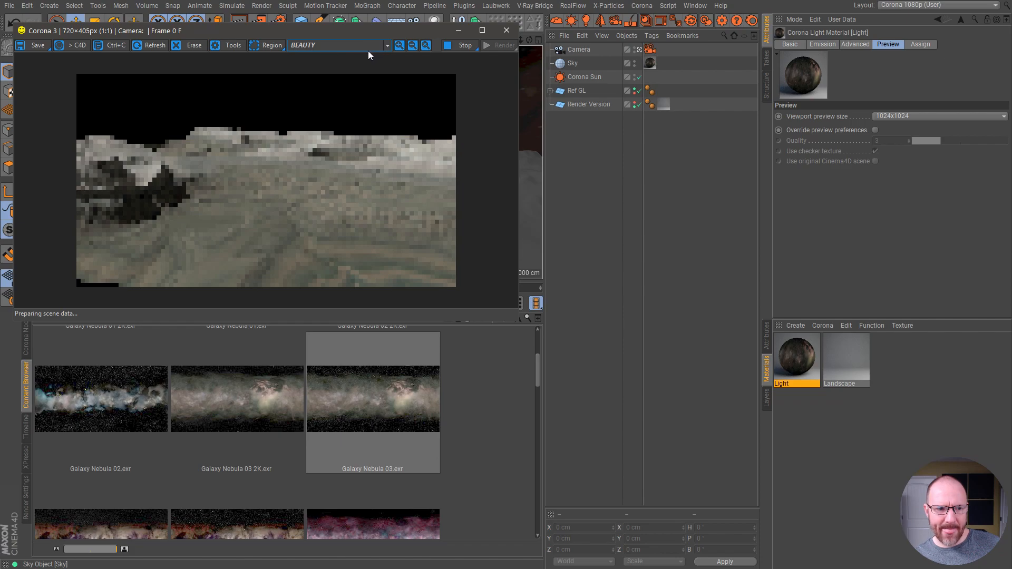
drag(304, 36, 297, 271)
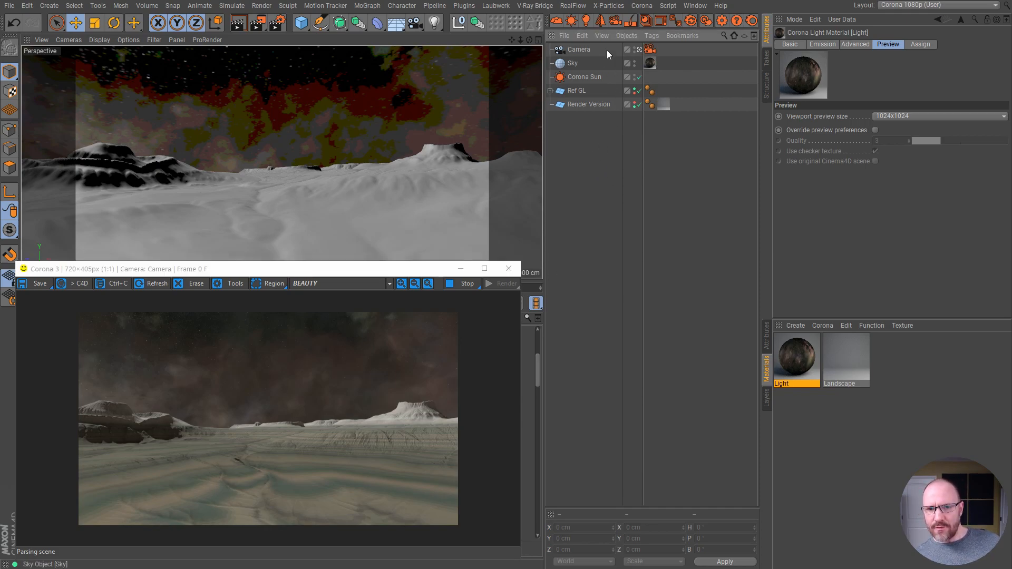
drag(389, 263, 391, 30)
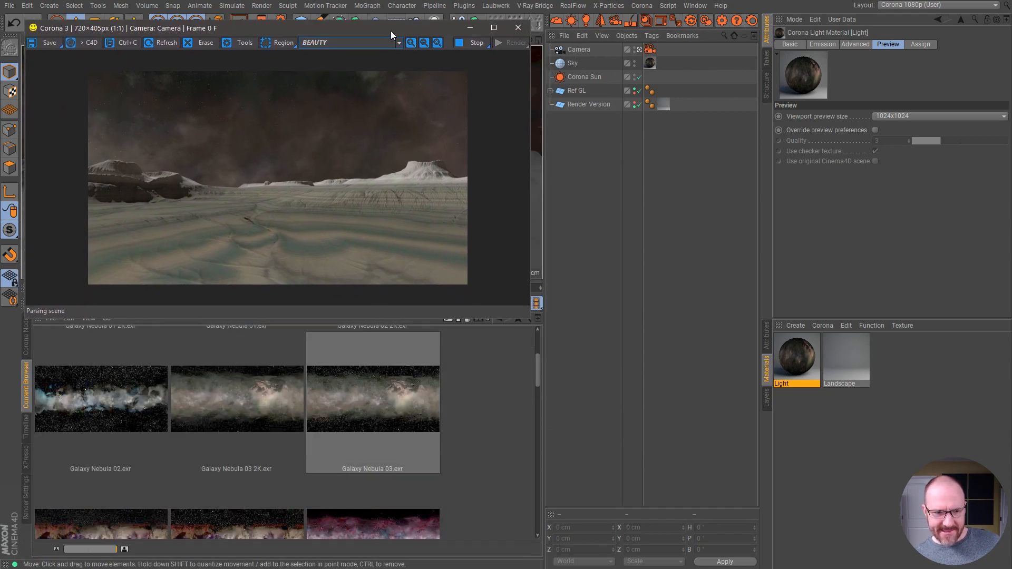
Disable the Corona Sun and lay out the Light material's bitmap and material nodes in the Corona node editor
drag(298, 31, 290, 12)
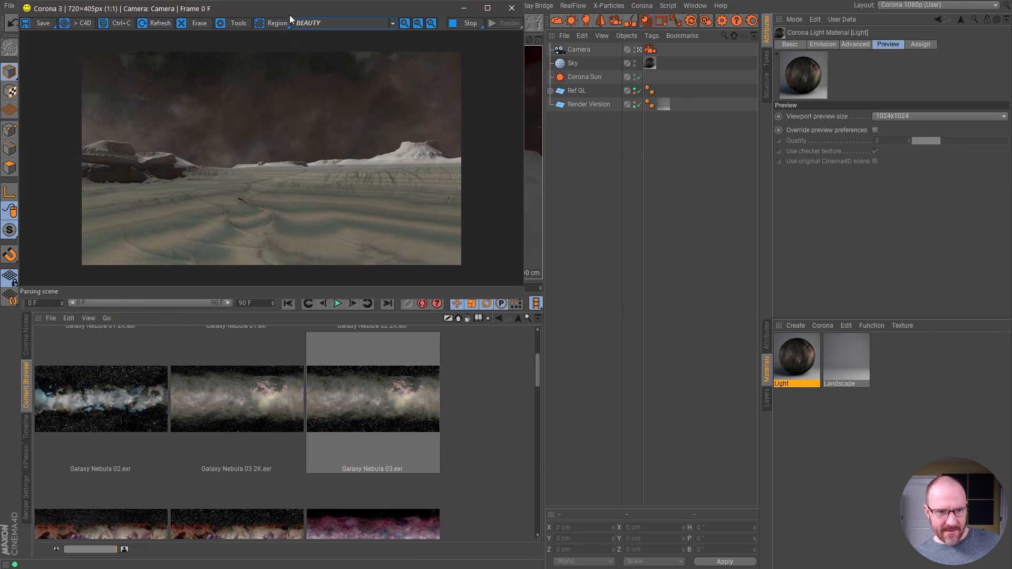
click(639, 77)
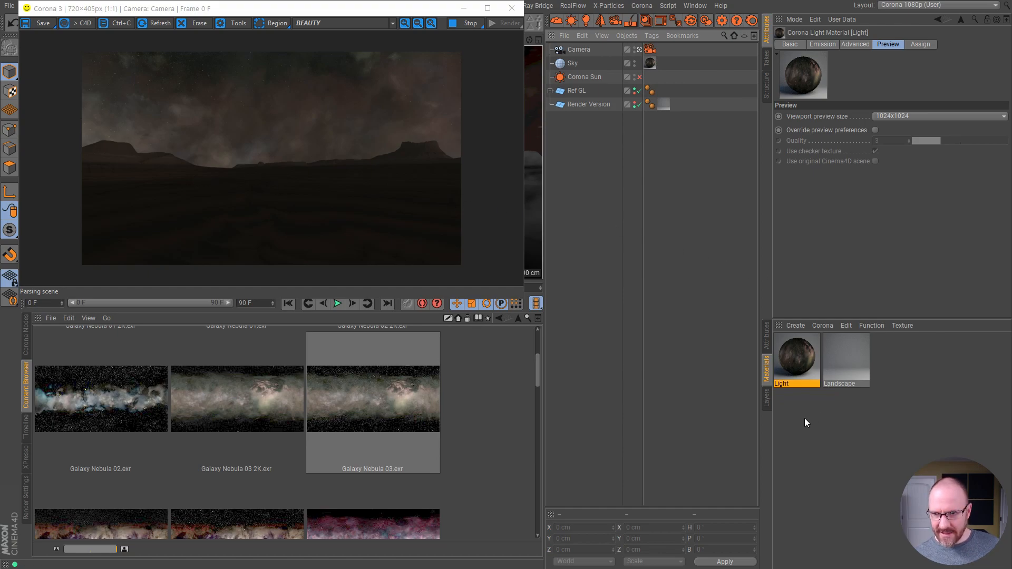
click(26, 335)
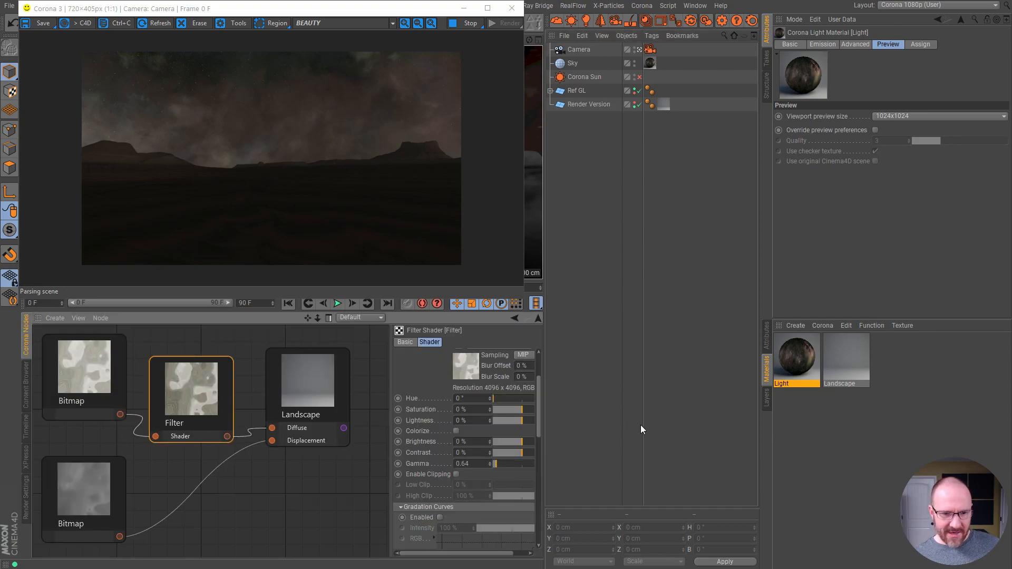
drag(313, 318, 83, 419)
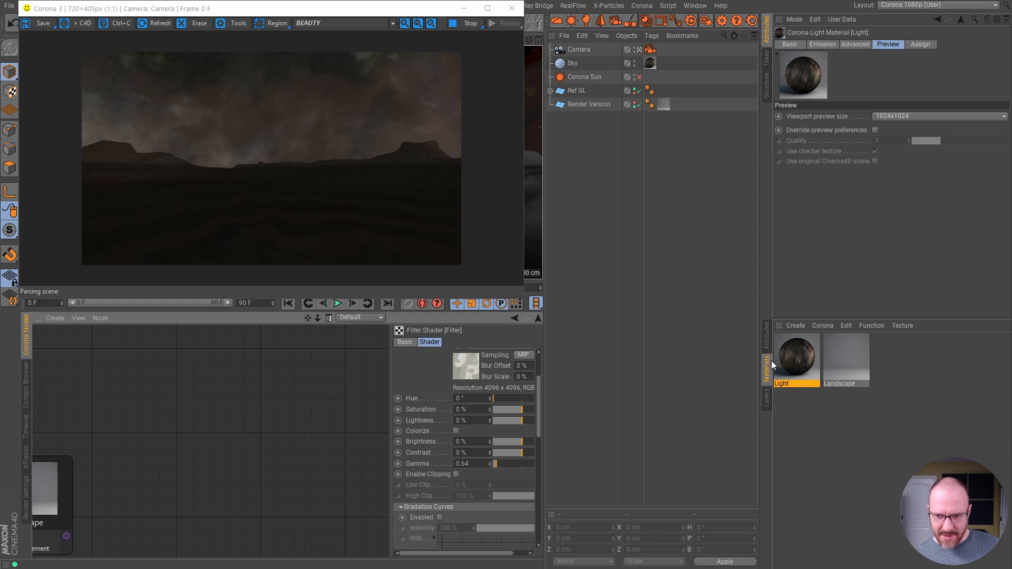
click(796, 367)
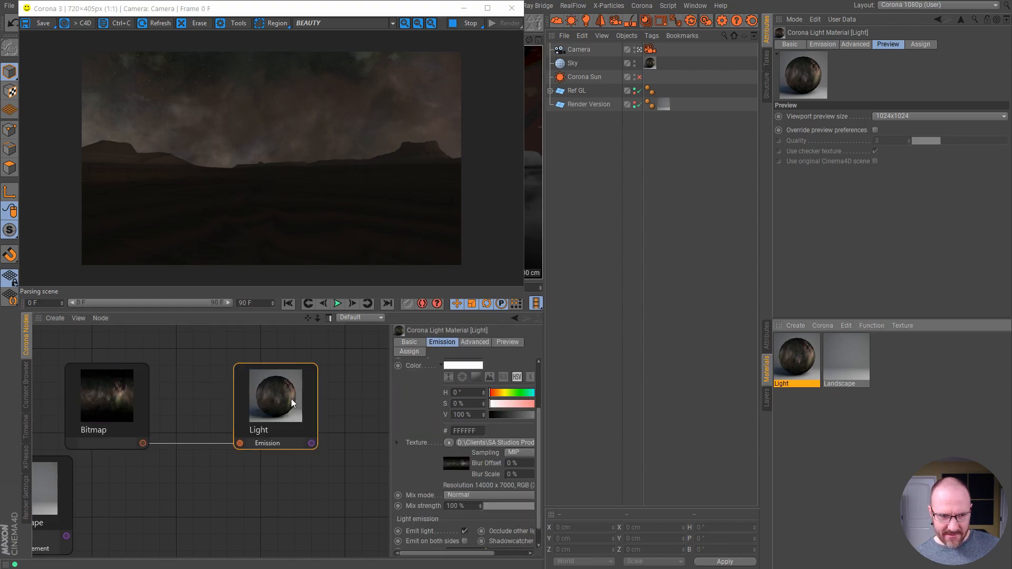
drag(290, 397, 324, 402)
drag(107, 388, 89, 356)
Insert a Filter shader between the nebula bitmap and the Light material's emission input, and set its gamma to 0.65
right_click(189, 362)
mouse_move(216, 379)
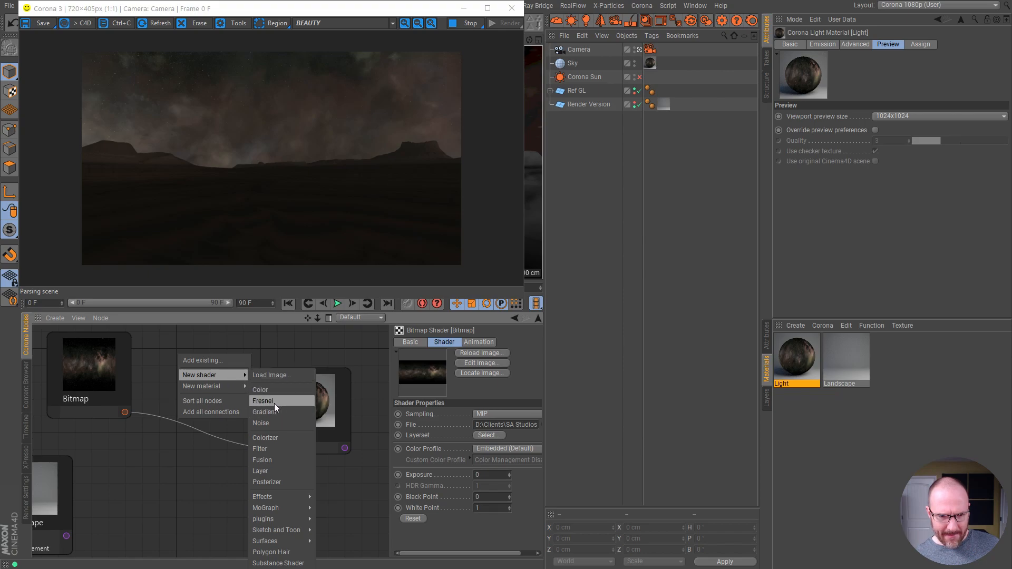
click(267, 448)
drag(124, 412, 145, 400)
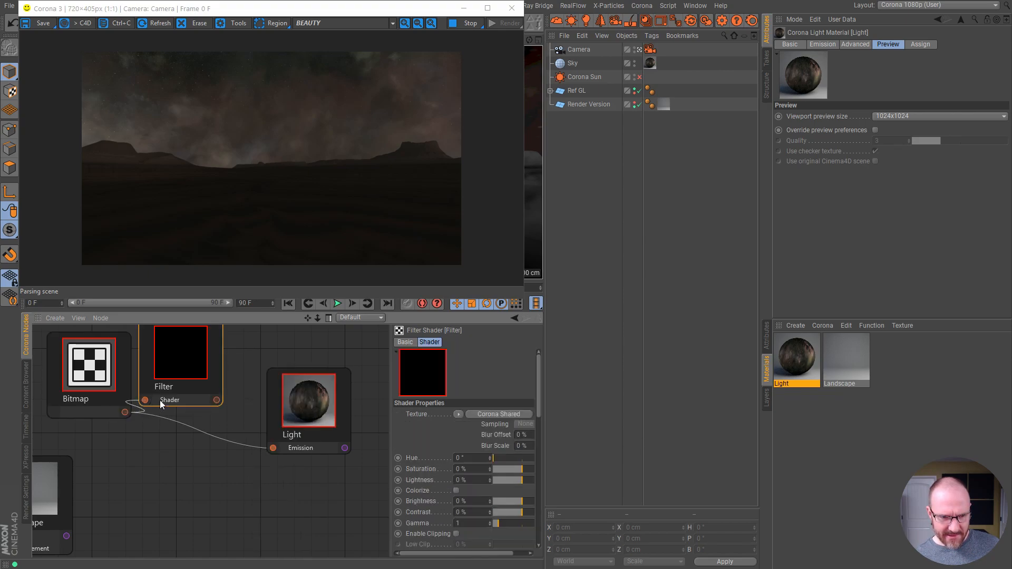
drag(216, 400, 274, 448)
drag(197, 354, 217, 371)
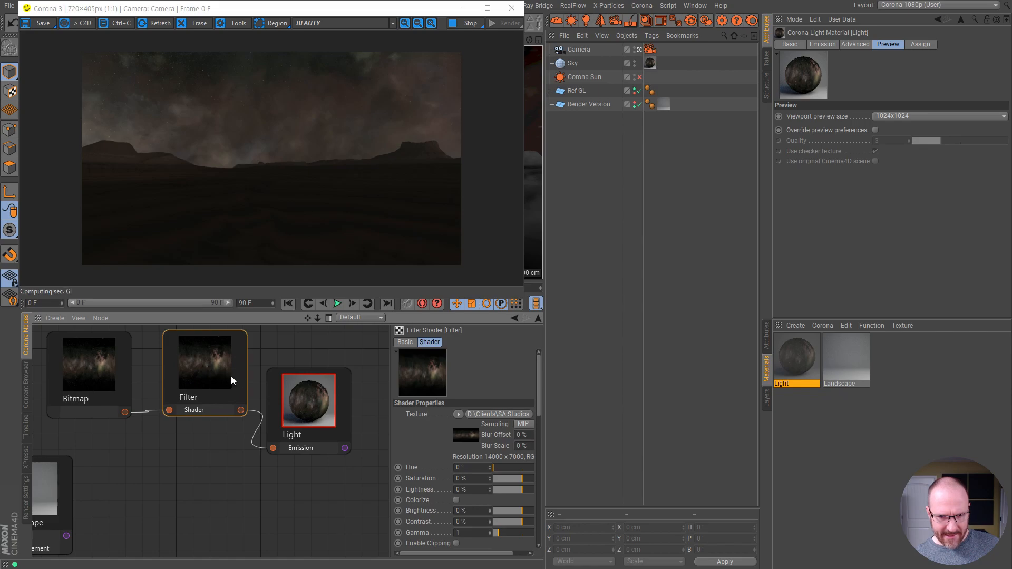
text(0.65)
key(Return)
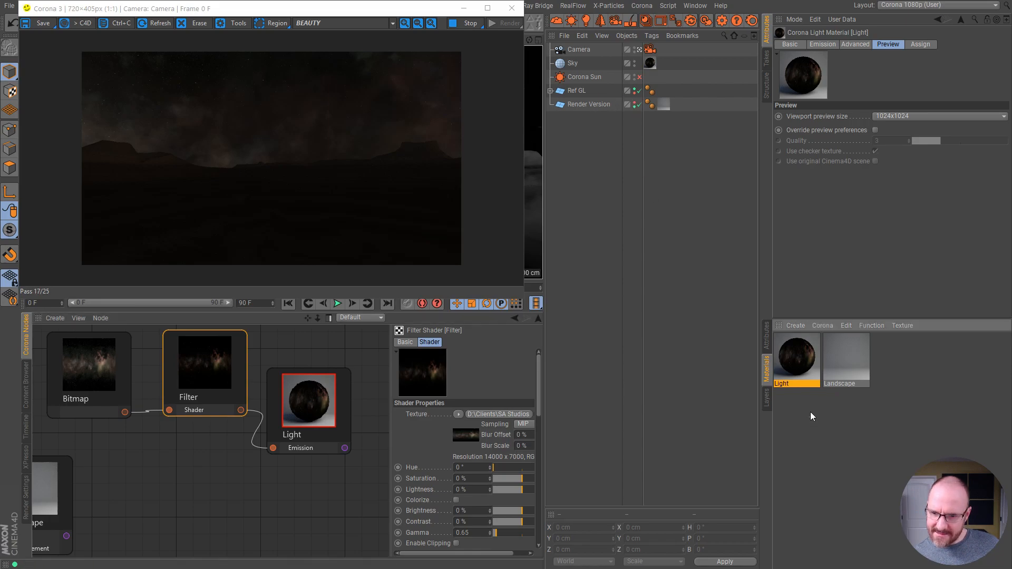
Try emission intensities of 6 and 10 on the Light material
click(823, 45)
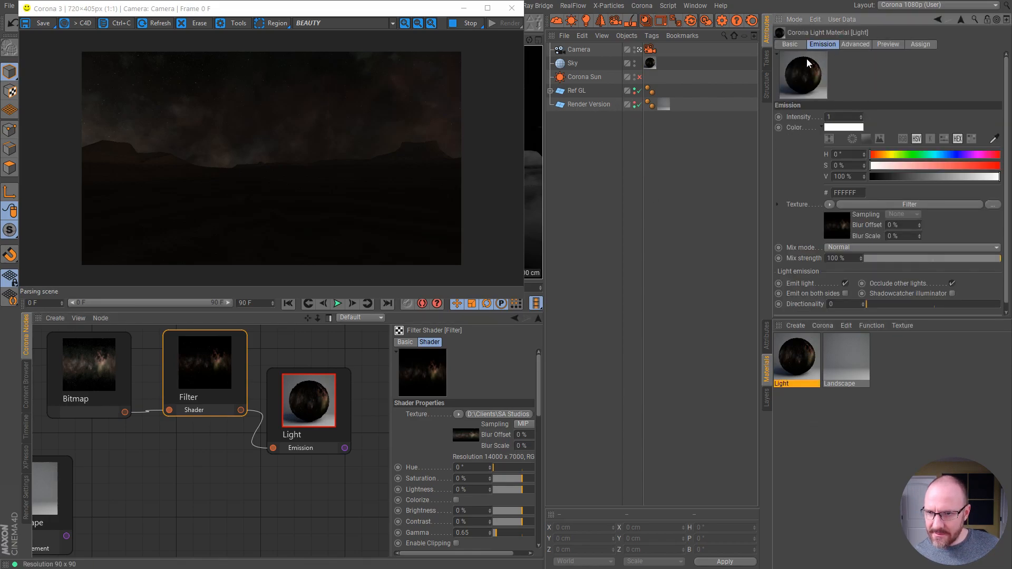
drag(842, 118, 515, 68)
text(6)
key(Return)
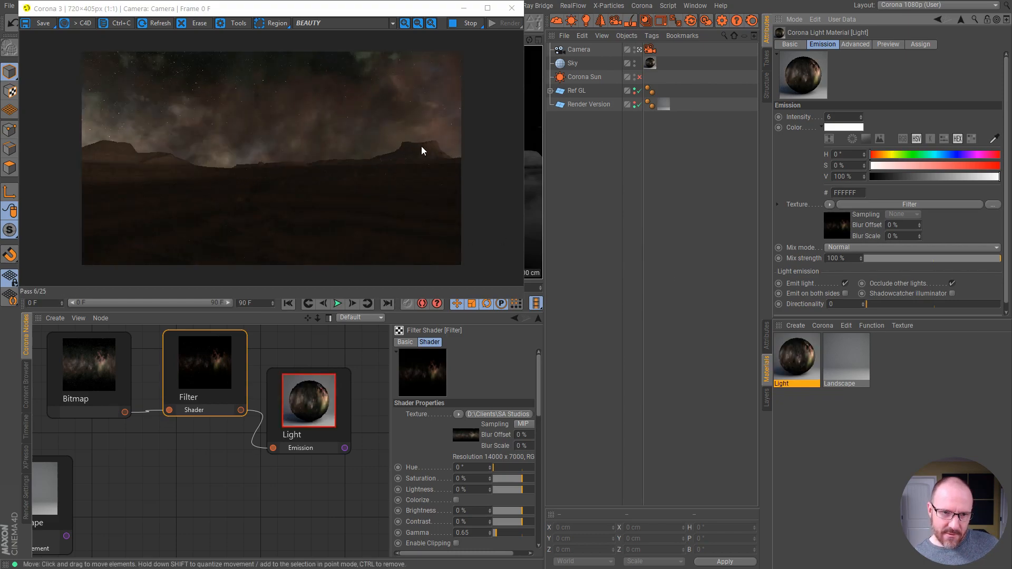
drag(841, 117, 716, 117)
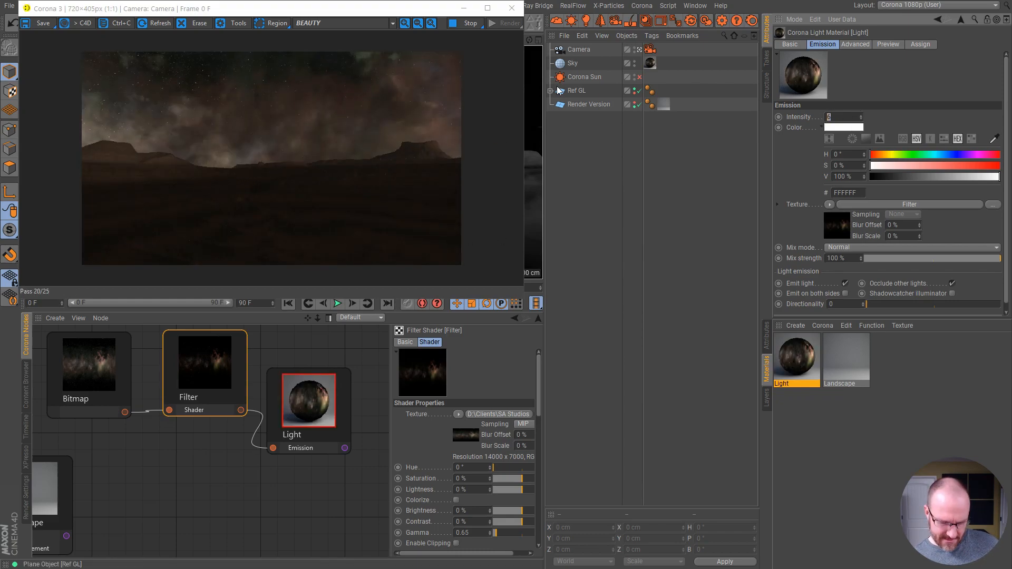
text(10)
key(Return)
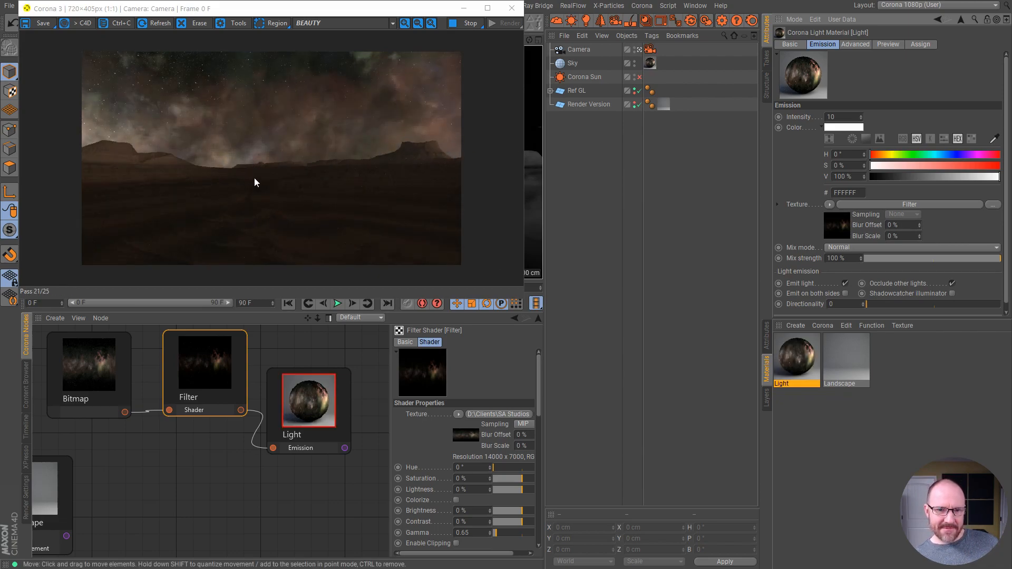
Turn the camera slightly to reframe the landscape, and set the Light material's emission intensity to 15
drag(411, 9, 410, 279)
alt+drag(378, 178, 305, 191)
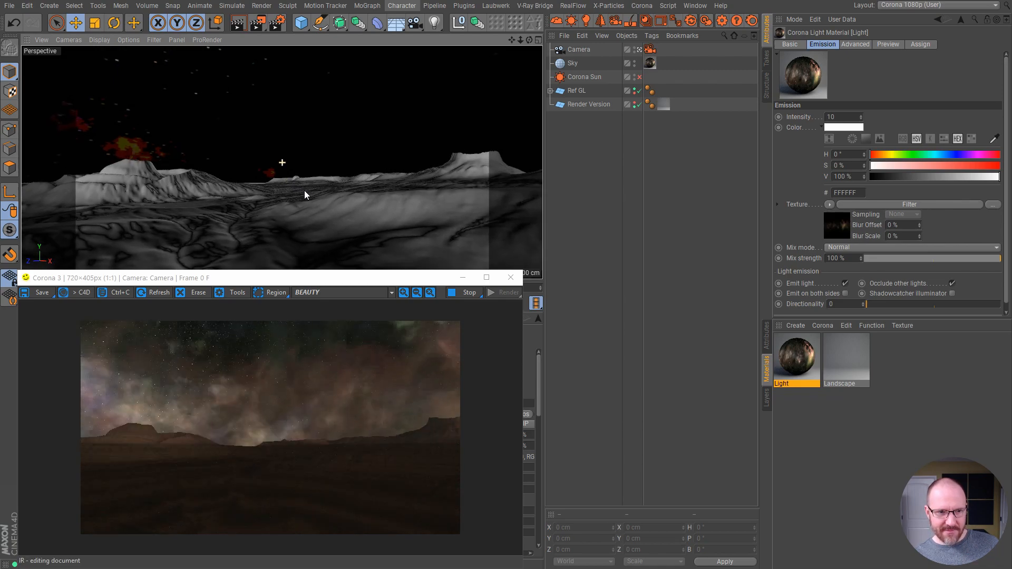
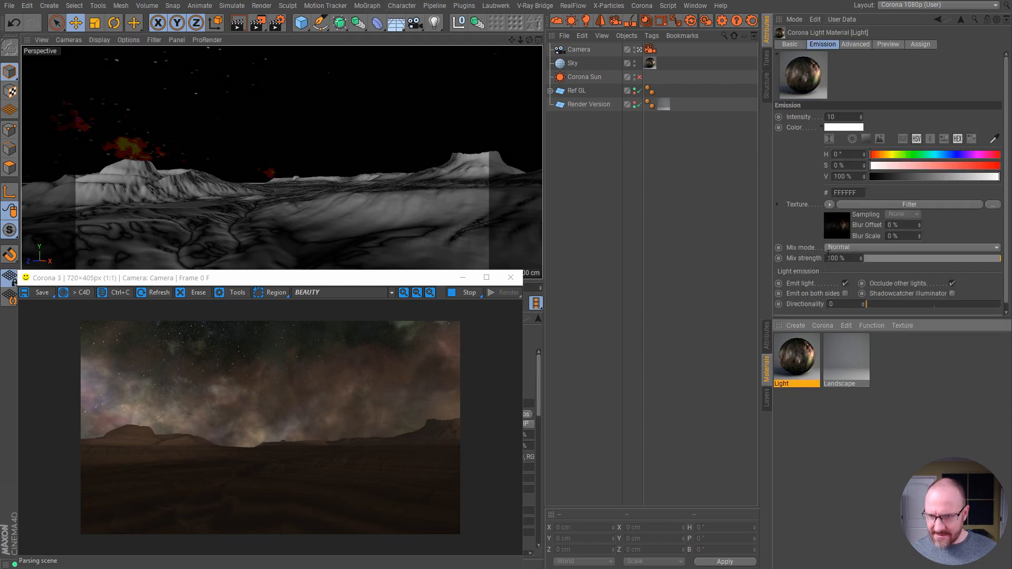
drag(841, 116, 612, 59)
text(15)
key(Return)
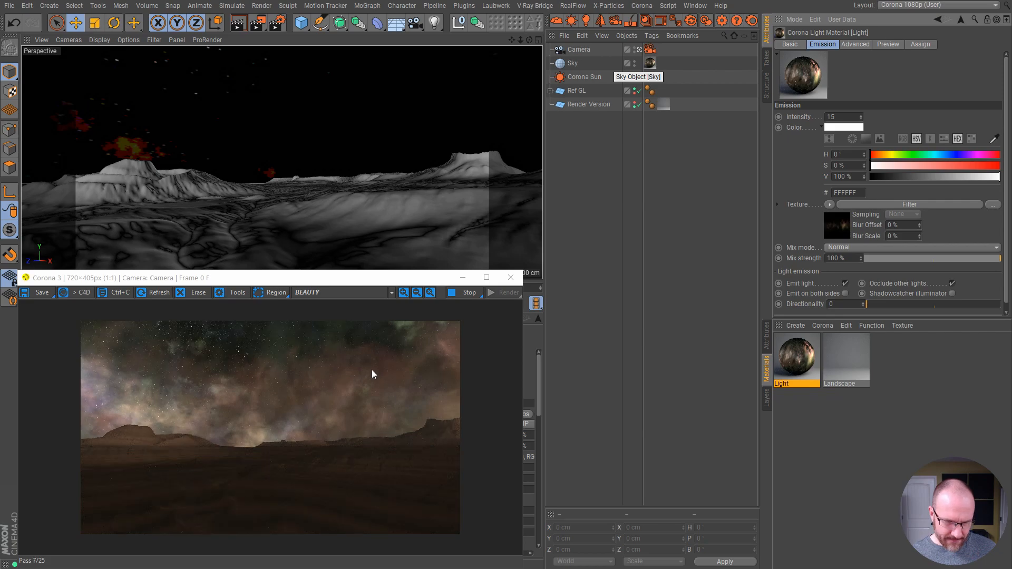
Re-enable the Corona Sun and set its intensity to 0.005
click(640, 77)
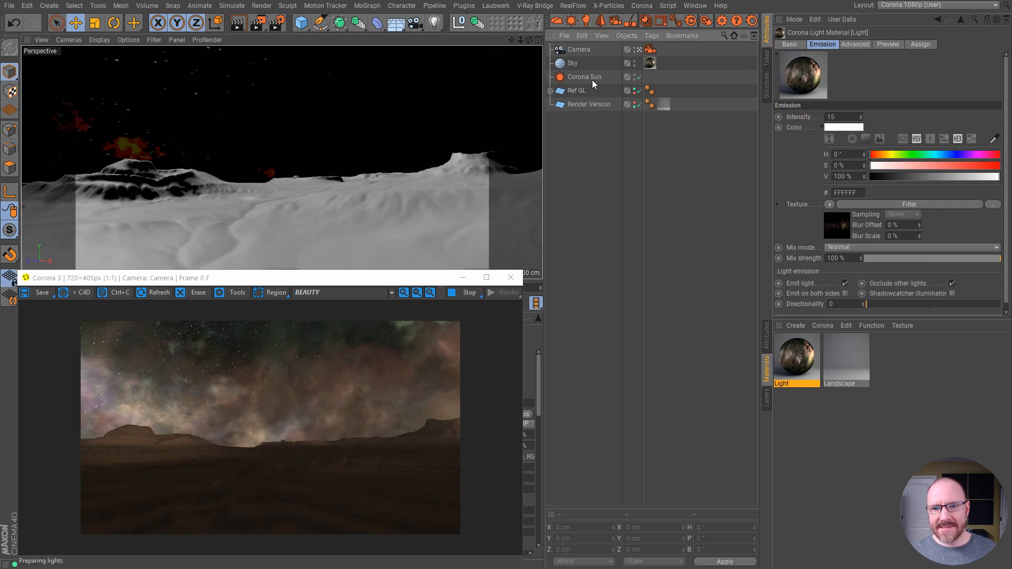
click(591, 77)
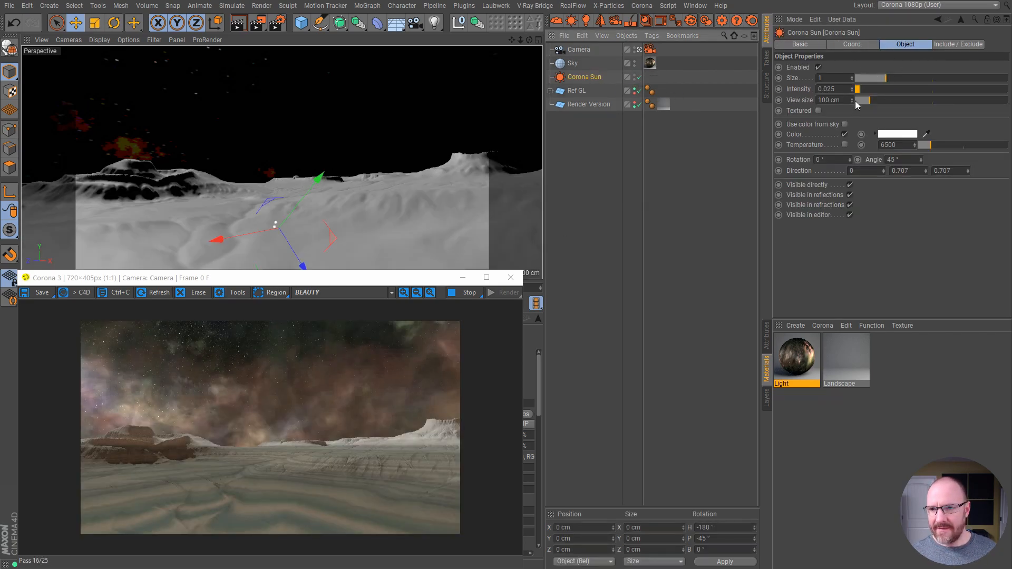
drag(835, 89, 825, 89)
text(0)
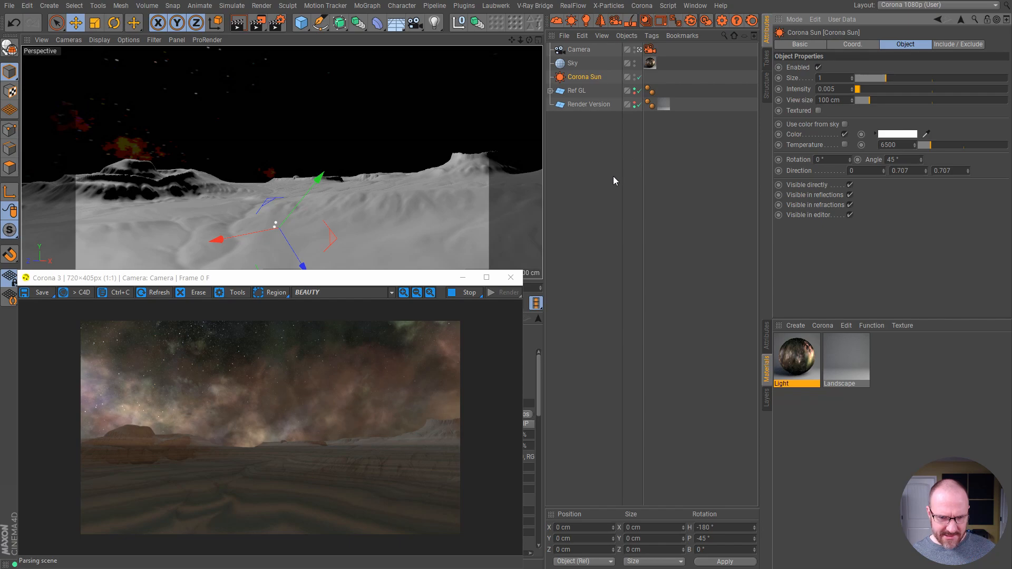
click(607, 195)
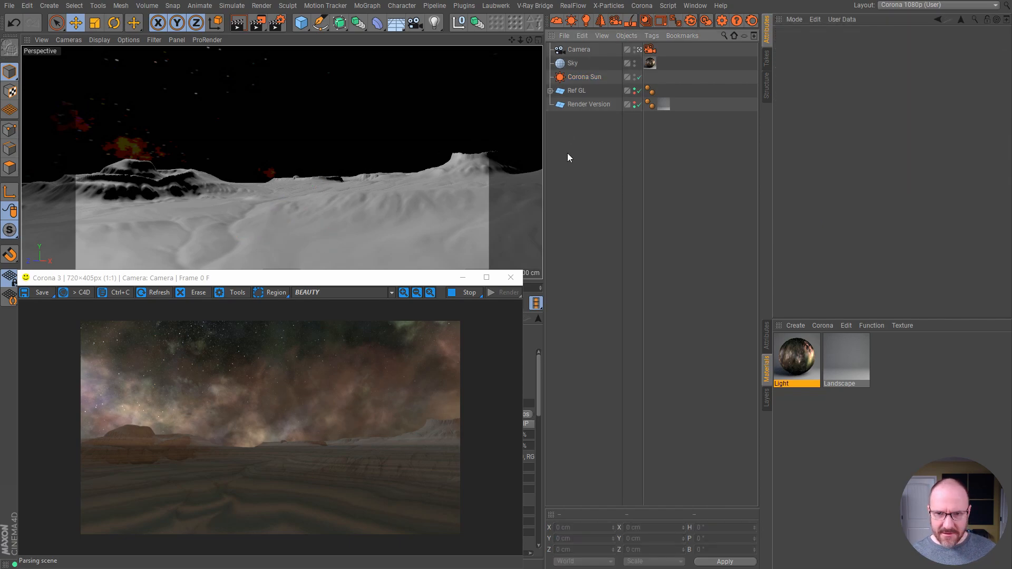
Lower the Corona Sun's angle to 12° for grazing light across the terrain
click(591, 77)
drag(920, 161, 927, 185)
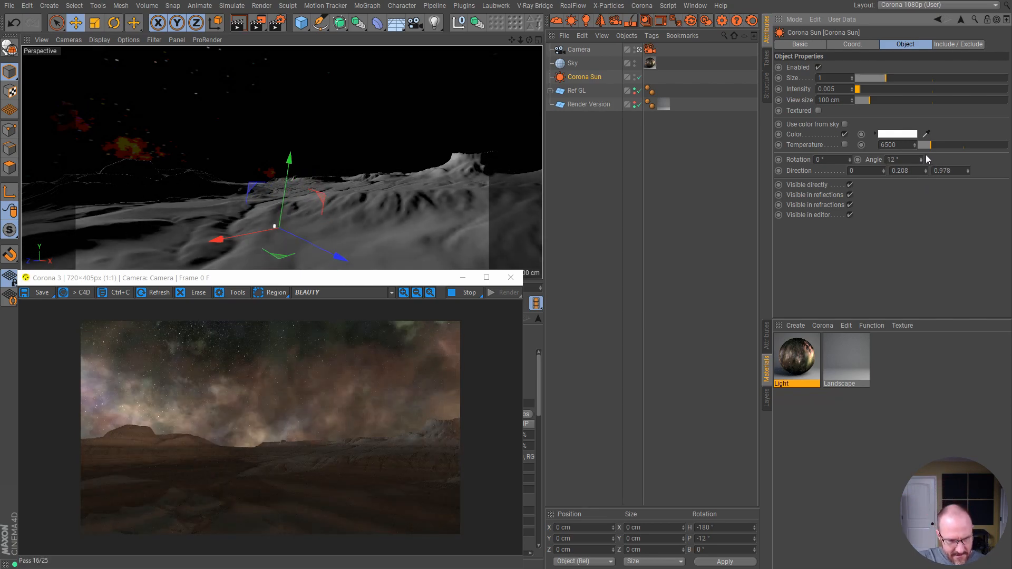
click(574, 149)
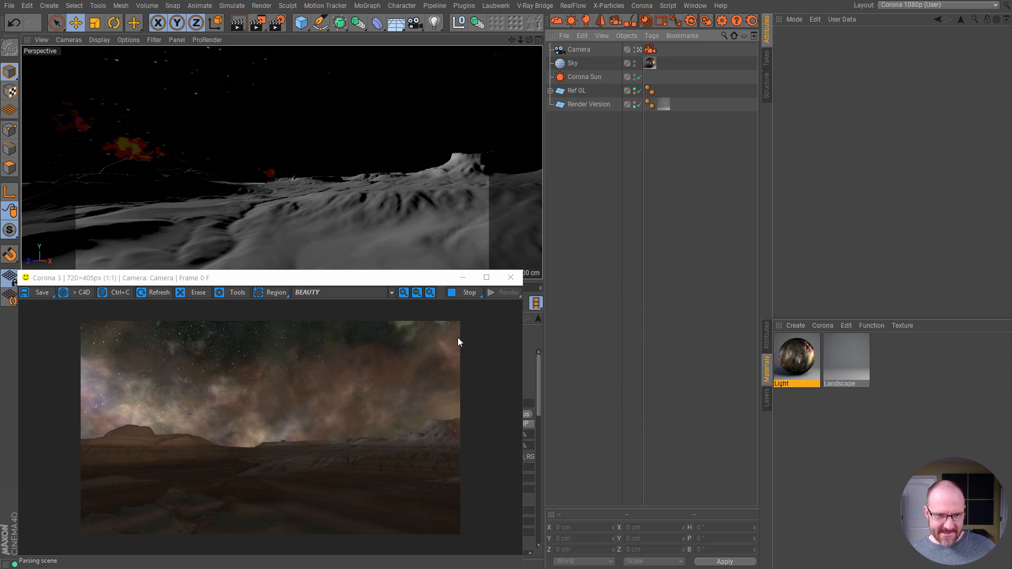
Close the interactive render and lock the width-to-height ratio in the output render settings
click(510, 277)
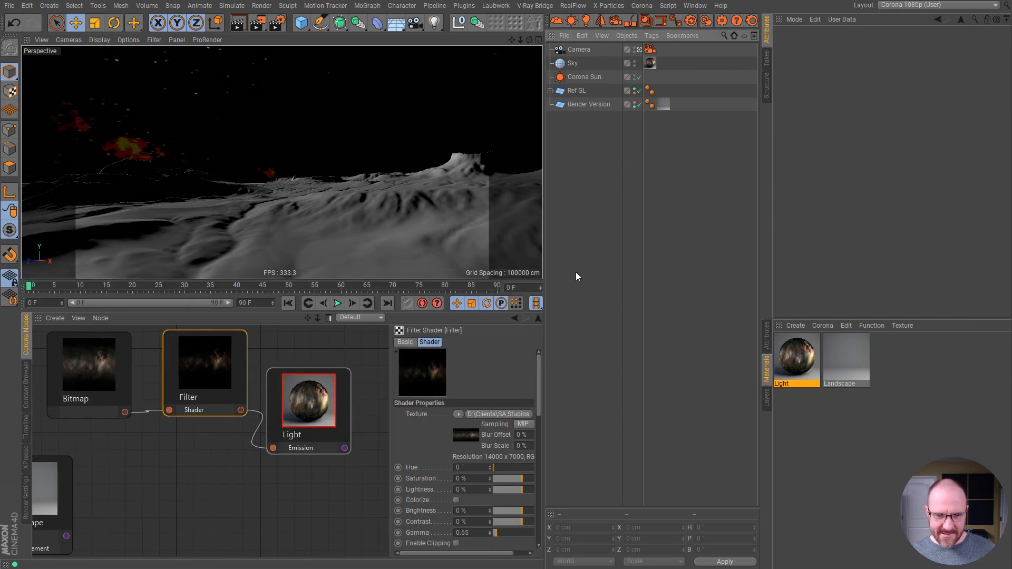
key(ctrl+b)
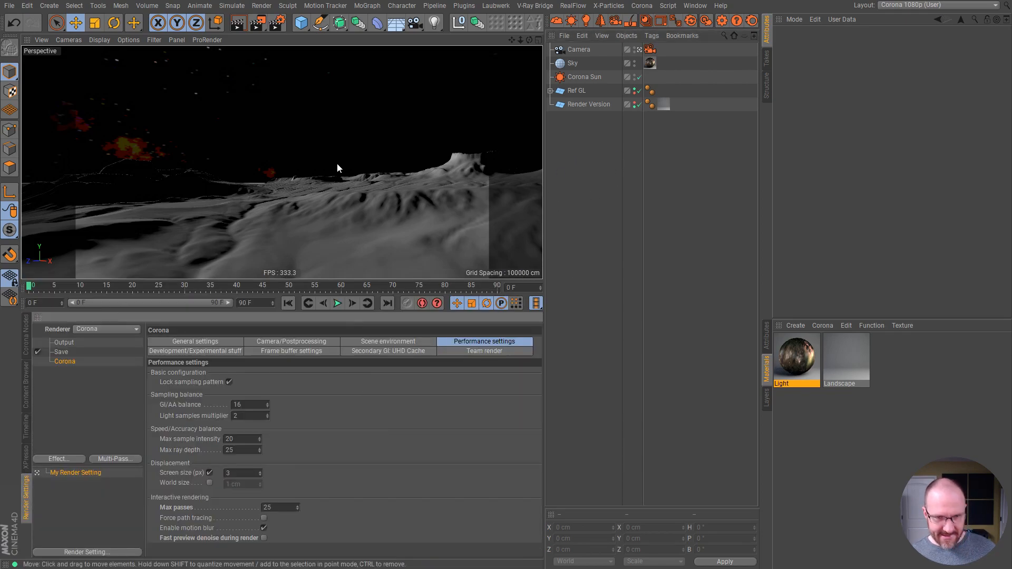
click(74, 342)
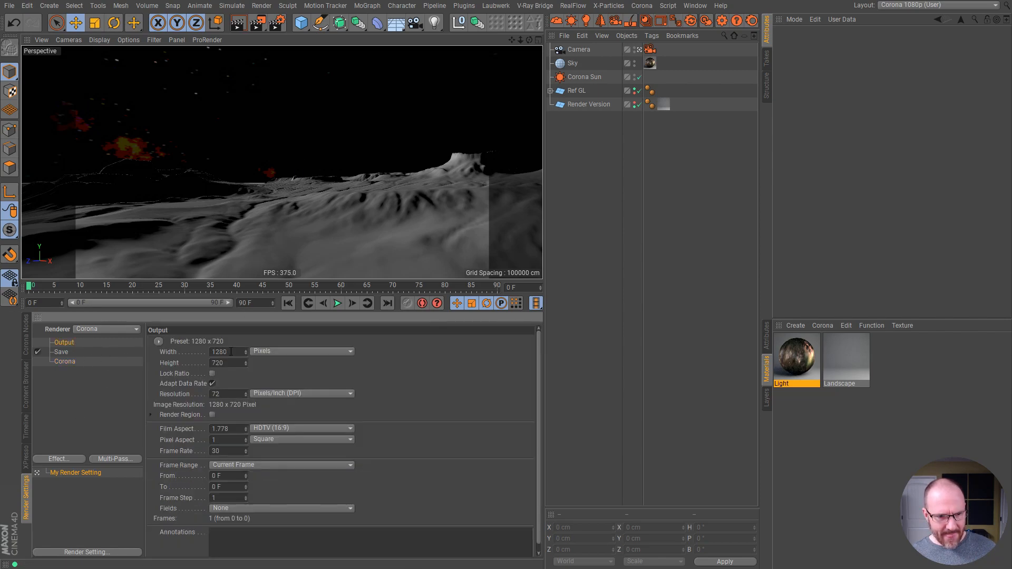
click(212, 374)
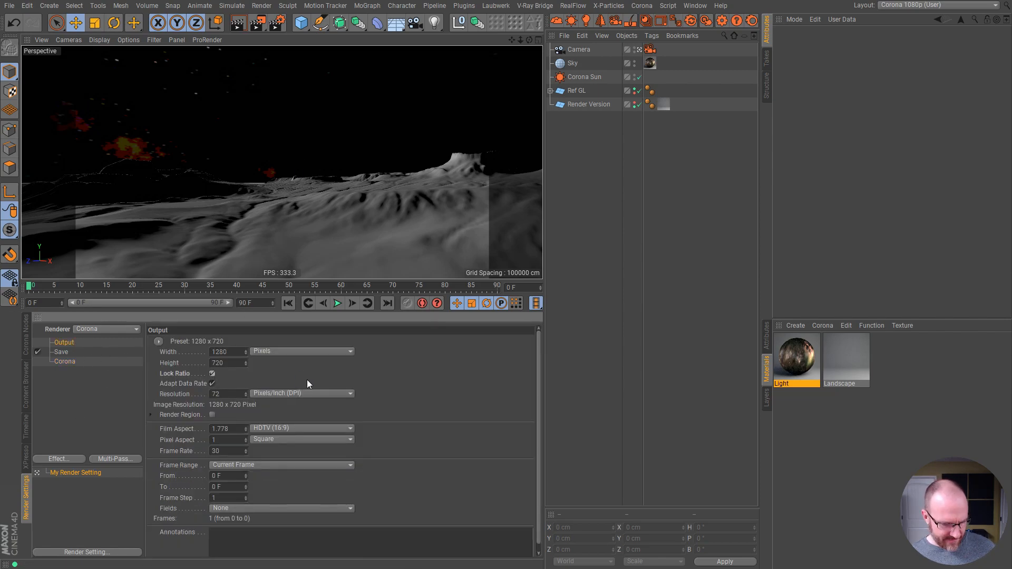
Render the current frame to the Picture Viewer and enlarge its window to fit the whole image
key(shift+r)
drag(549, 280, 299, 40)
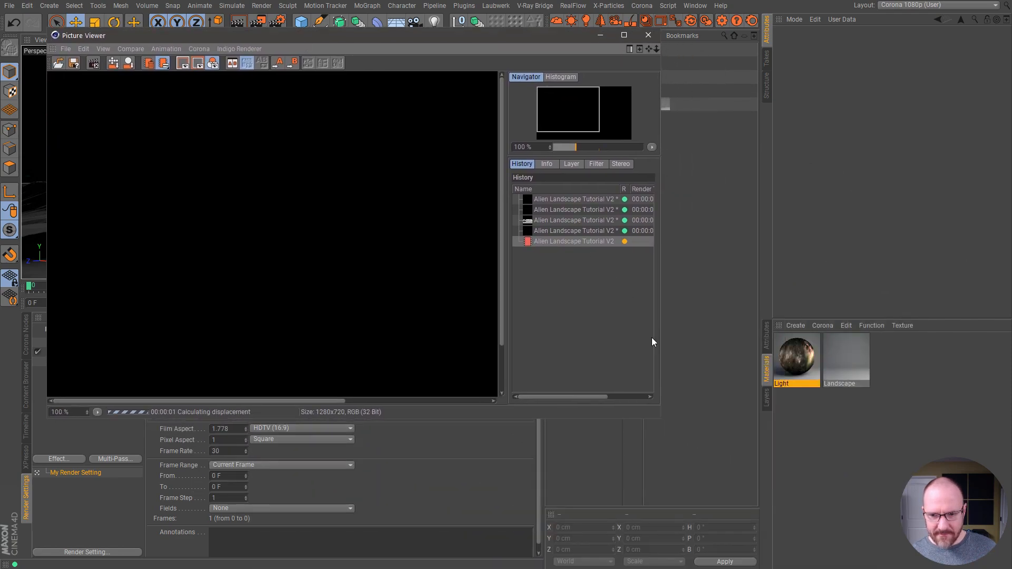
drag(660, 417, 979, 543)
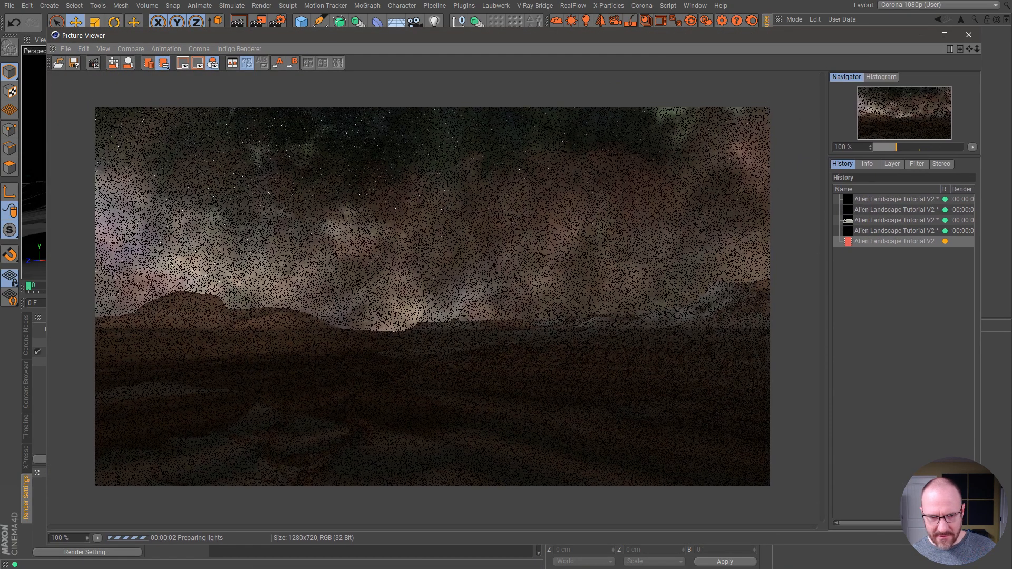
drag(490, 37, 465, 30)
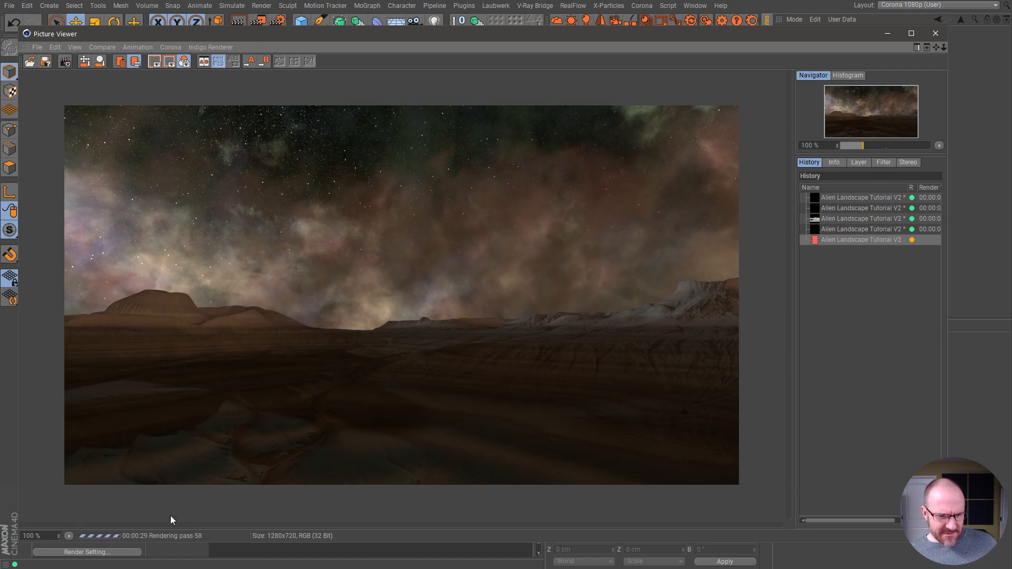
Open Corona's post-processing for the finished render and enable bloom and glare with a bloom intensity of 50
click(171, 47)
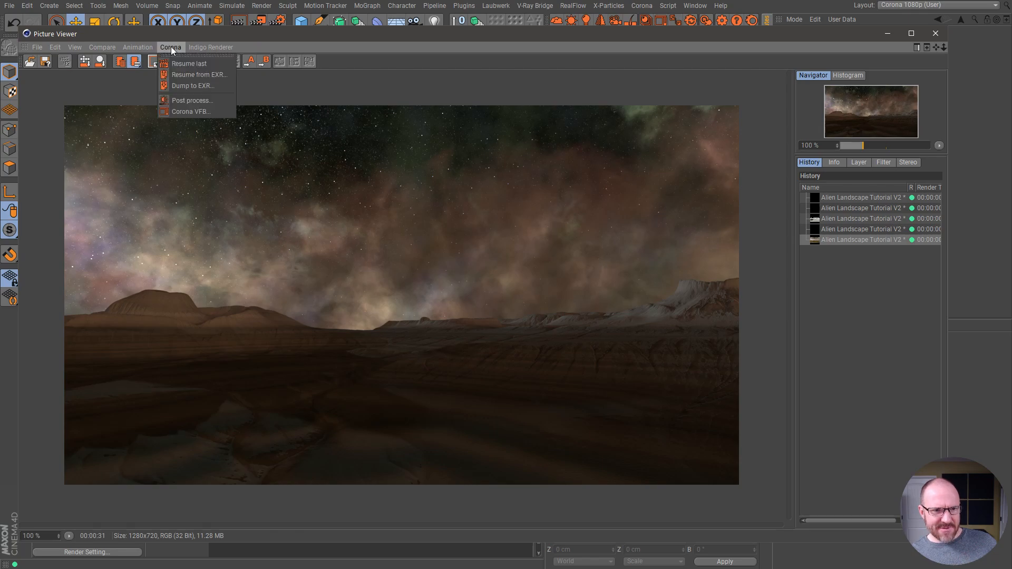
click(200, 100)
drag(177, 0, 835, 93)
click(817, 290)
click(900, 305)
key(BackSpace)
text(50)
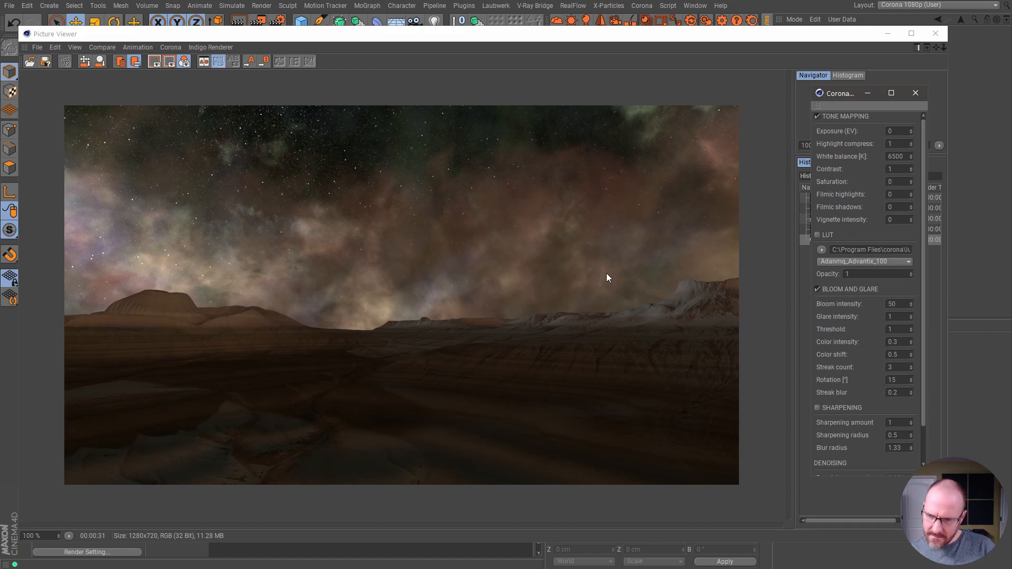
Set the bloom and glare threshold to 0.2 and the bloom intensity to 150
click(896, 330)
key(BackSpace)
text(0.2)
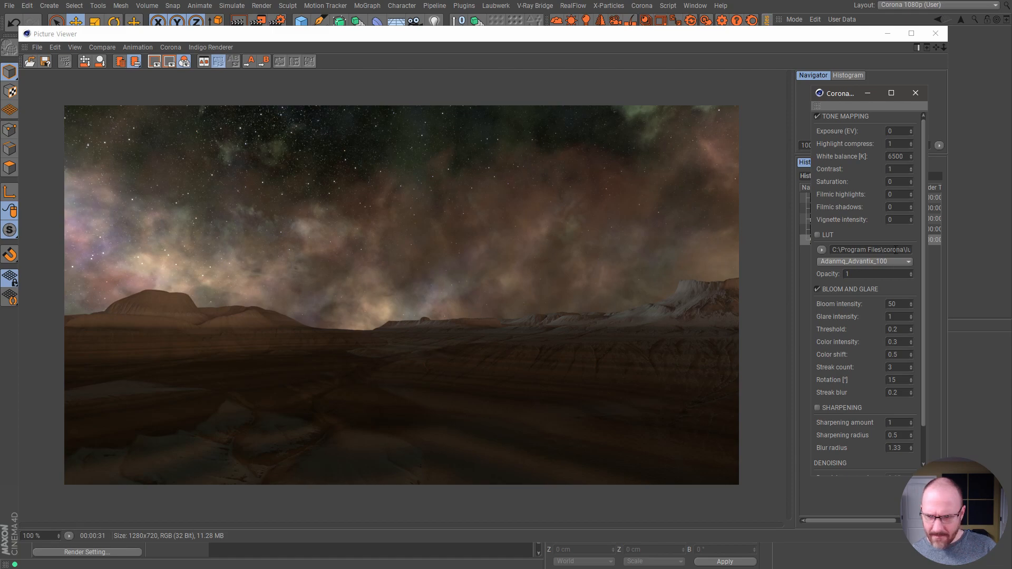
click(892, 304)
text(150)
key(Return)
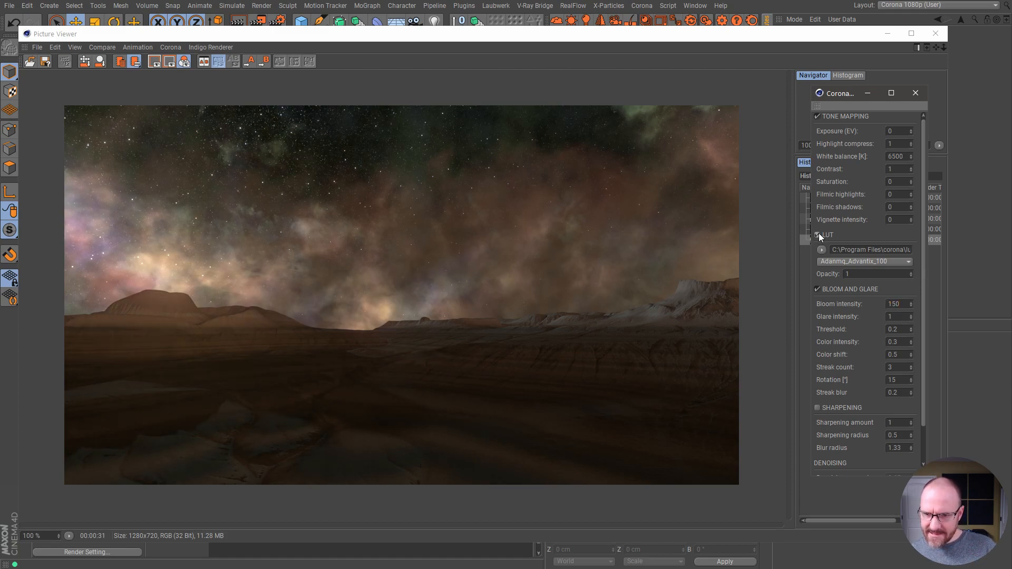
Enable the Adanmq_Advantix_100 LUT, enlarge the post-process window, and bring the rendered image back to the front
drag(845, 101, 821, 95)
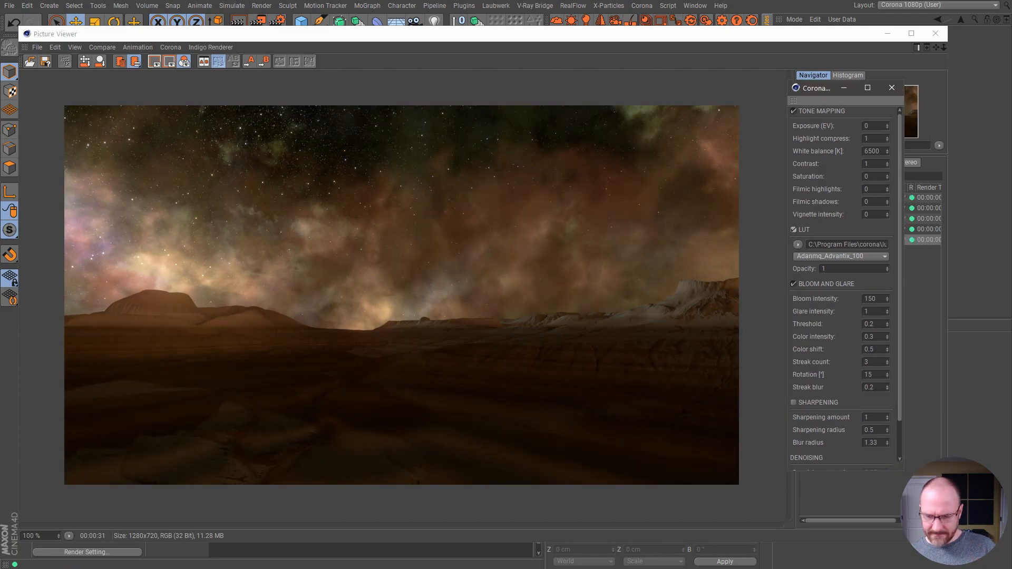
drag(903, 473, 943, 524)
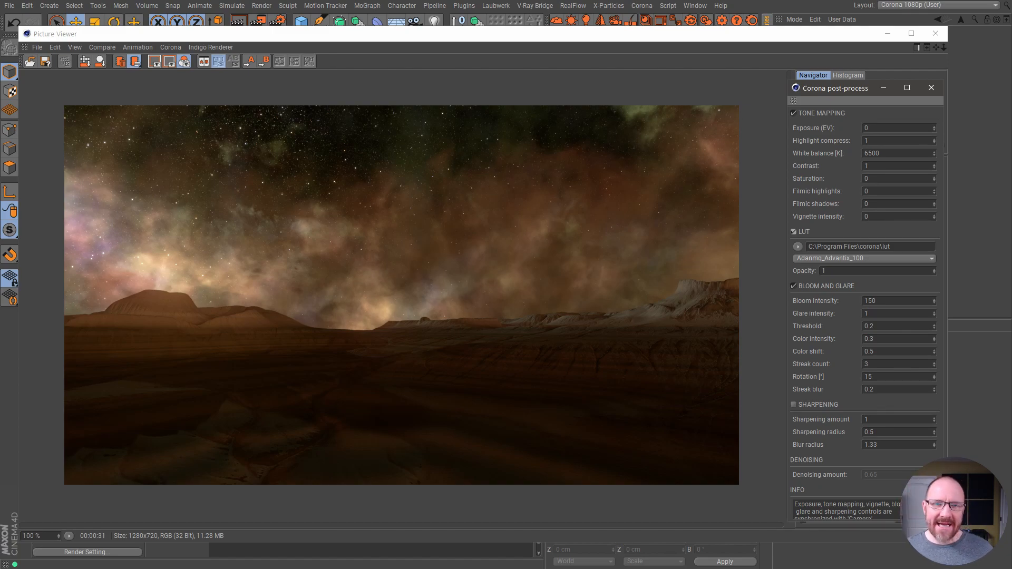
drag(529, 35, 533, 33)
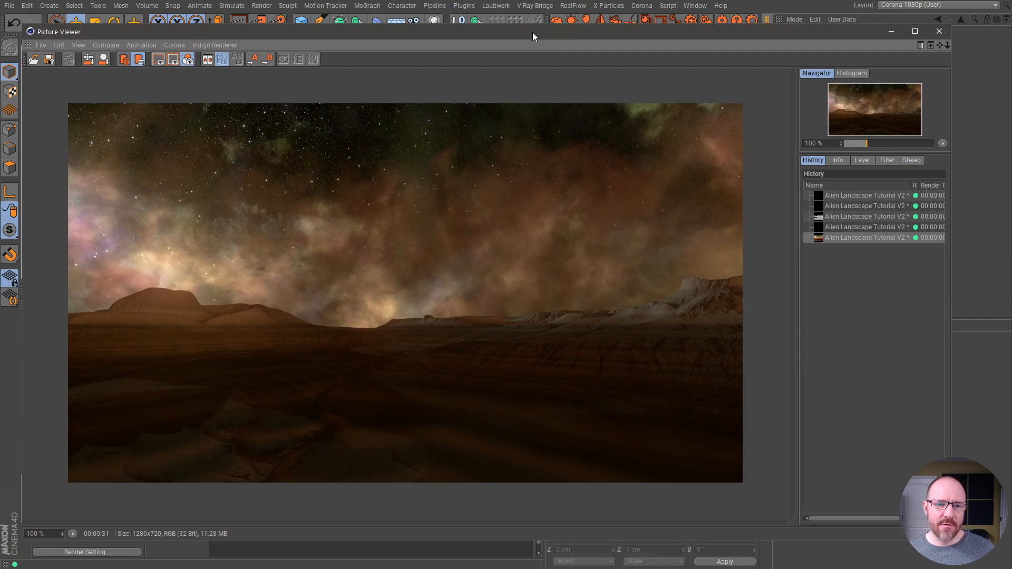